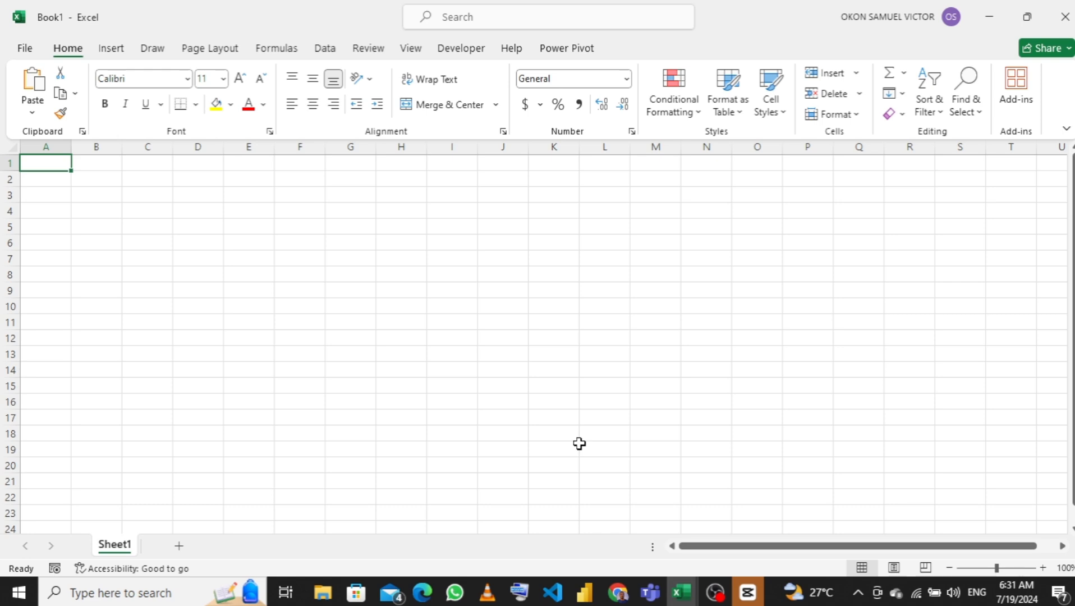
Import the Excel workbook "growth rate data" from the Youtube Attrition folder on the Desktop as a data source.
{"action": "left_click", "coordinate": [325, 49]}
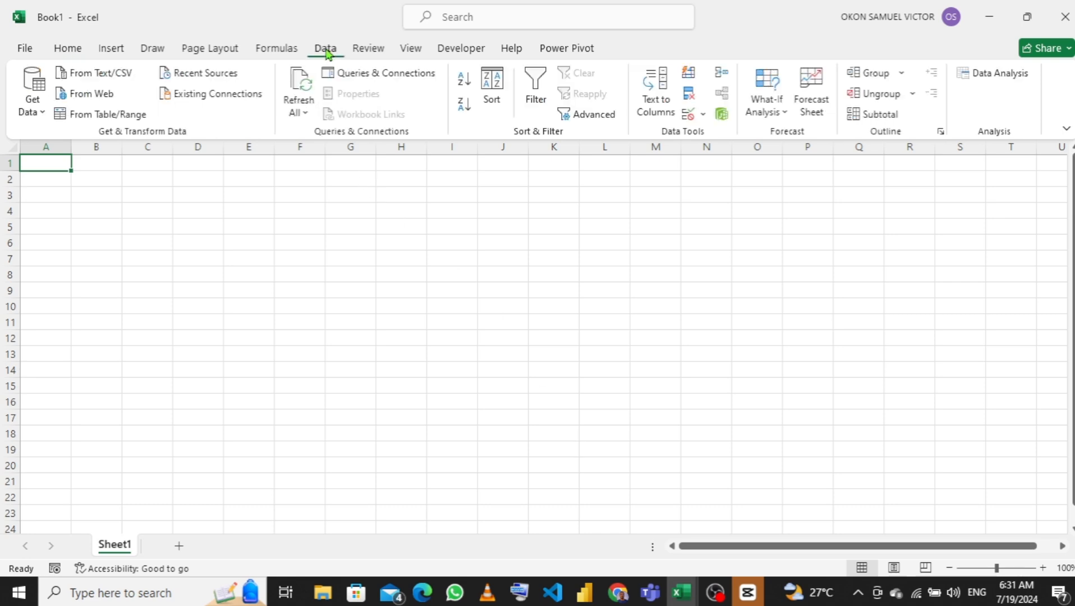
{"action": "left_click", "coordinate": [41, 112]}
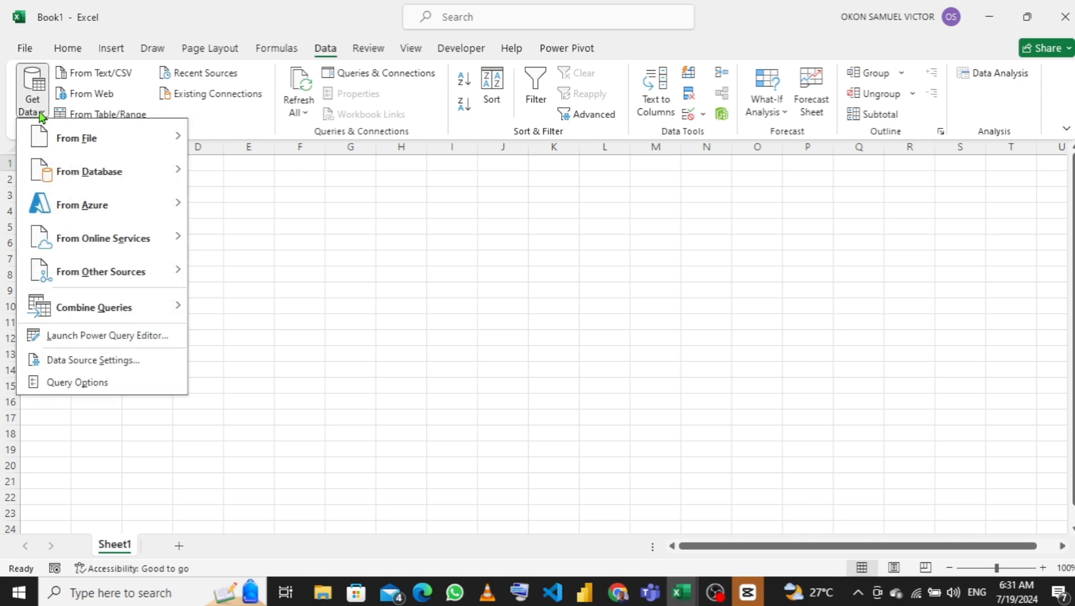
{"action": "mouse_move", "coordinate": [76, 138]}
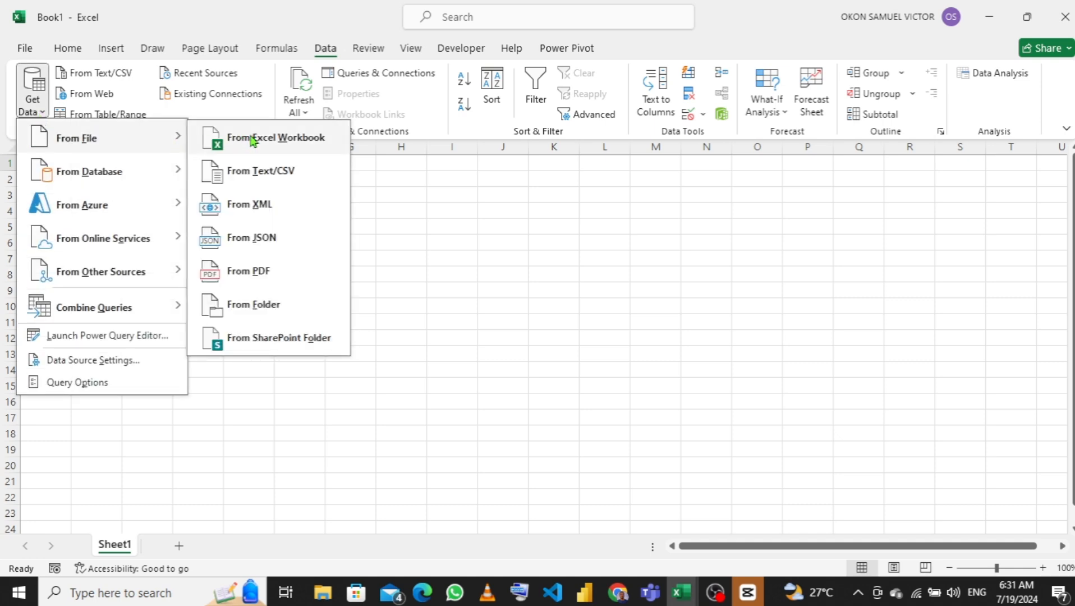
{"action": "left_click", "coordinate": [275, 143]}
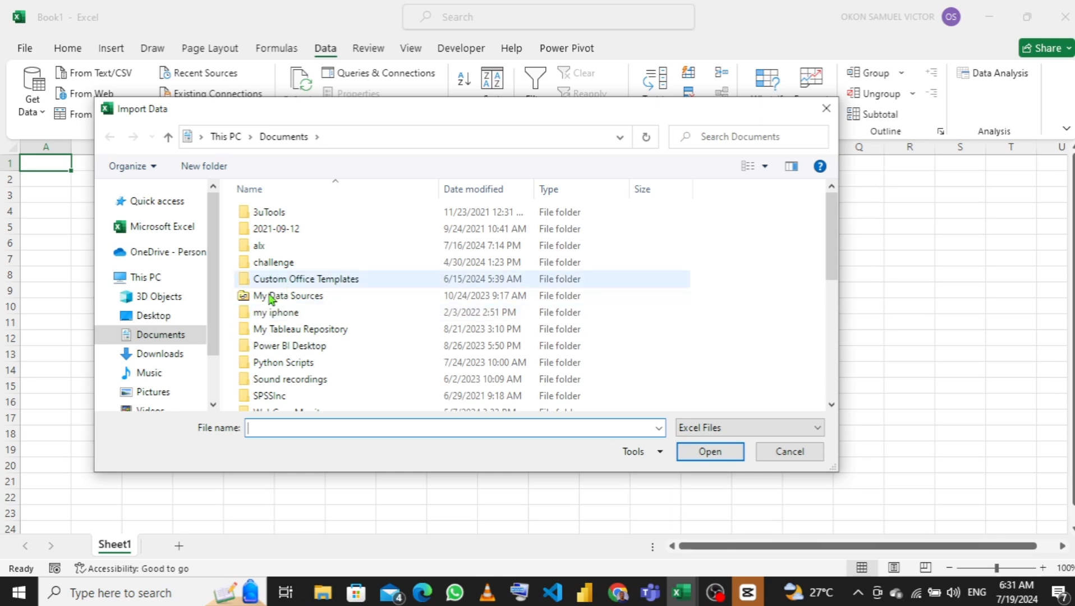
{"action": "left_click", "coordinate": [169, 318]}
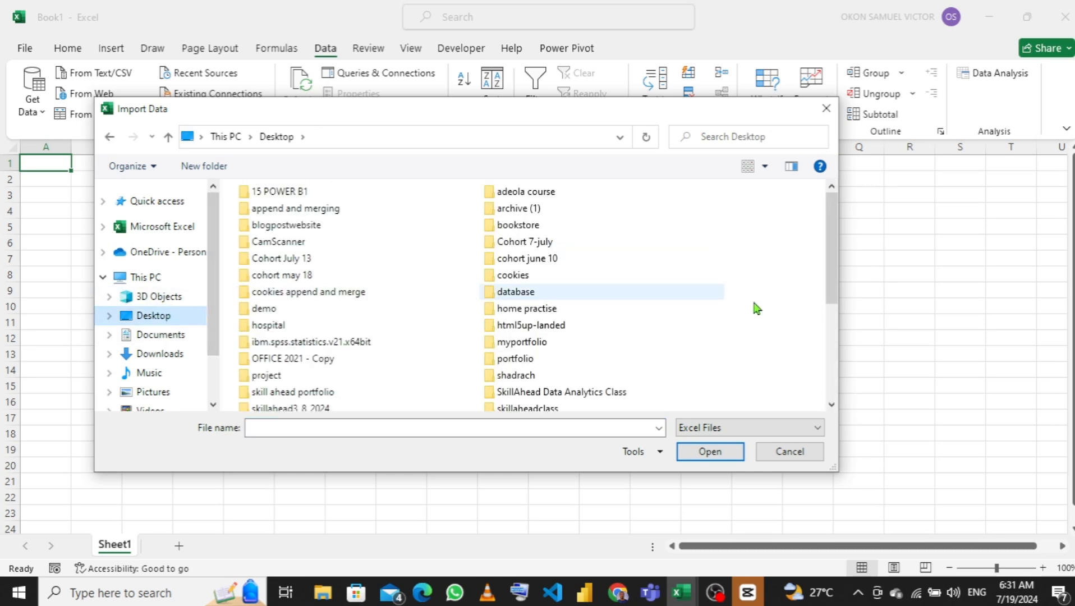
{"action": "left_click_drag", "start_coordinate": [836, 247], "coordinate": [847, 325]}
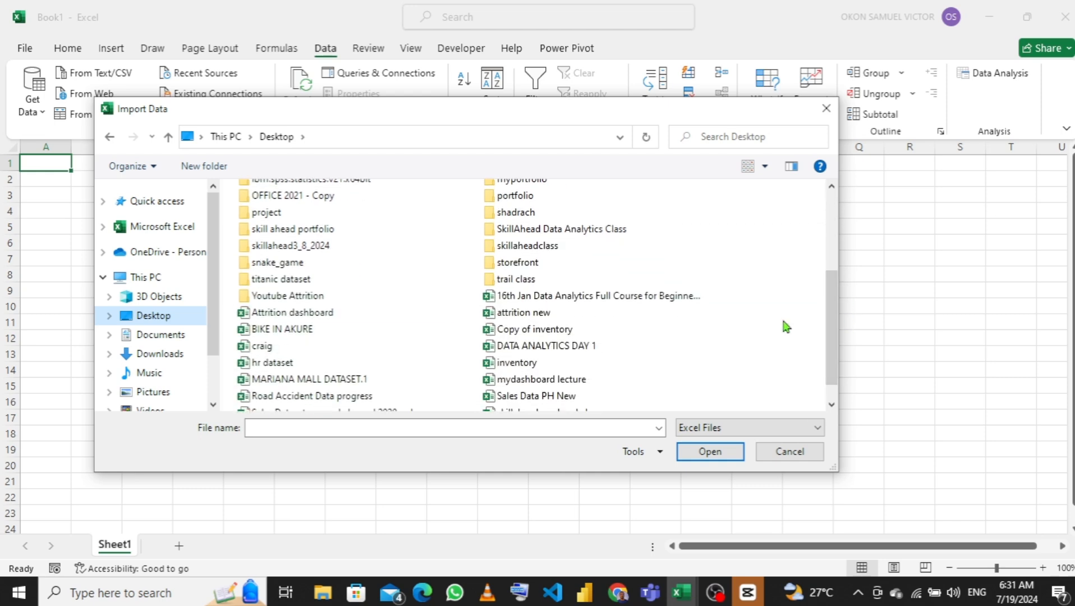
{"action": "left_click", "coordinate": [327, 301]}
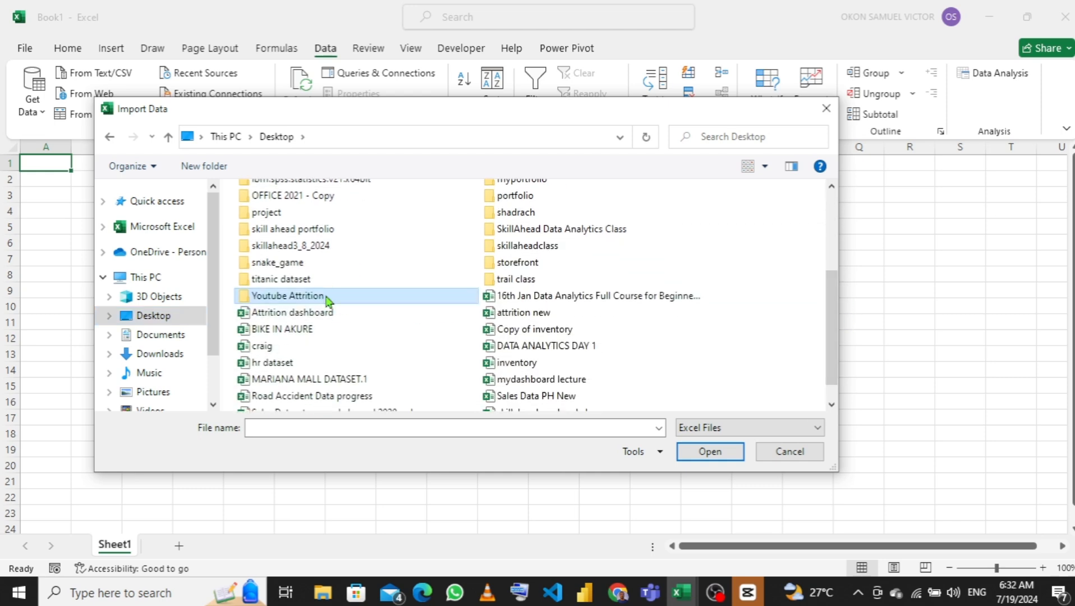
{"action": "double_click", "coordinate": [327, 301]}
{"action": "left_click", "coordinate": [271, 247]}
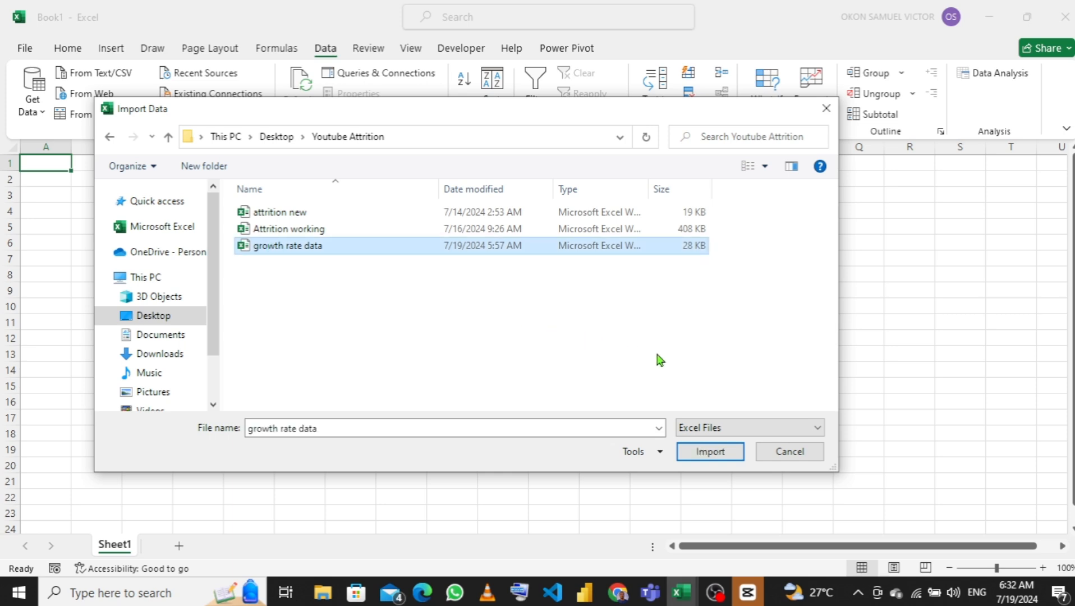
{"action": "left_click", "coordinate": [718, 456]}
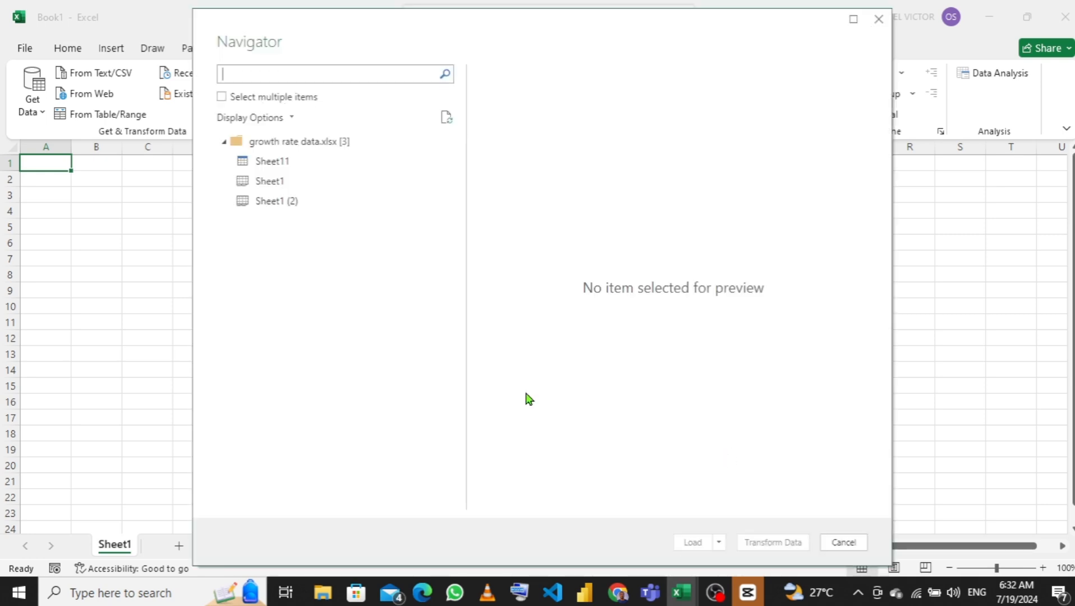
Open Sheet1 (2) of the workbook for transformation in Power Query Editor and rename its query to fact table.
{"action": "left_click", "coordinate": [277, 203]}
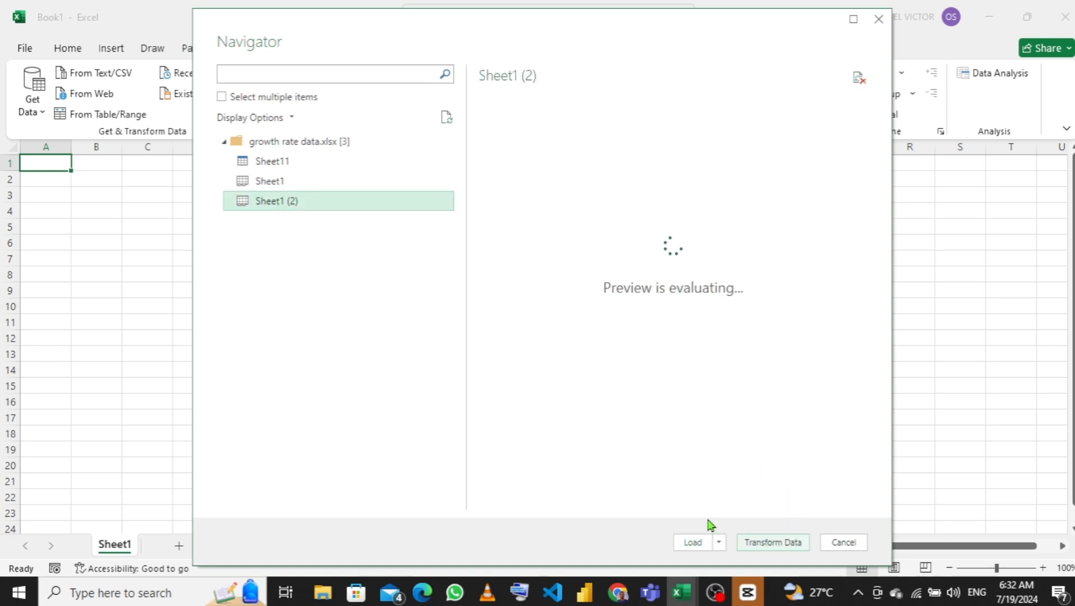
{"action": "left_click", "coordinate": [772, 544]}
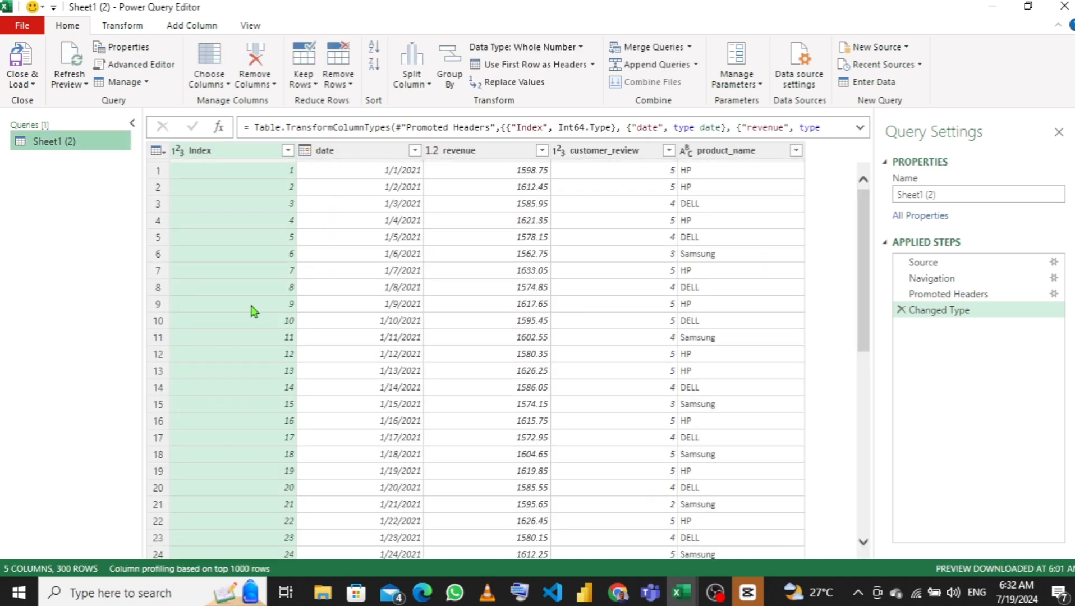
{"action": "double_click", "coordinate": [49, 142]}
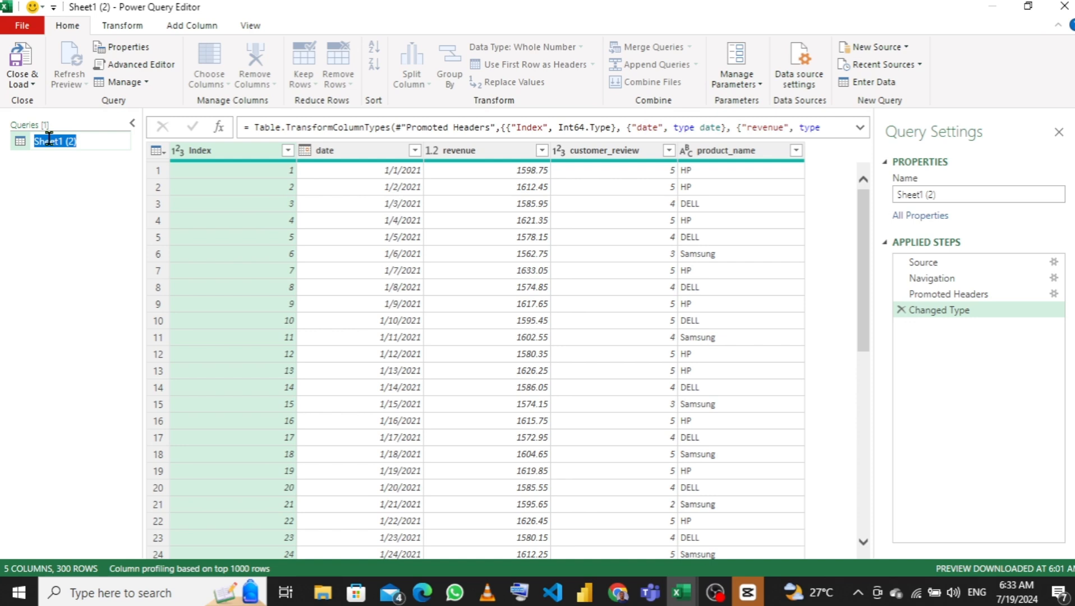
{"action": "type", "text": "fact_table"}
{"action": "key", "text": "Return"}
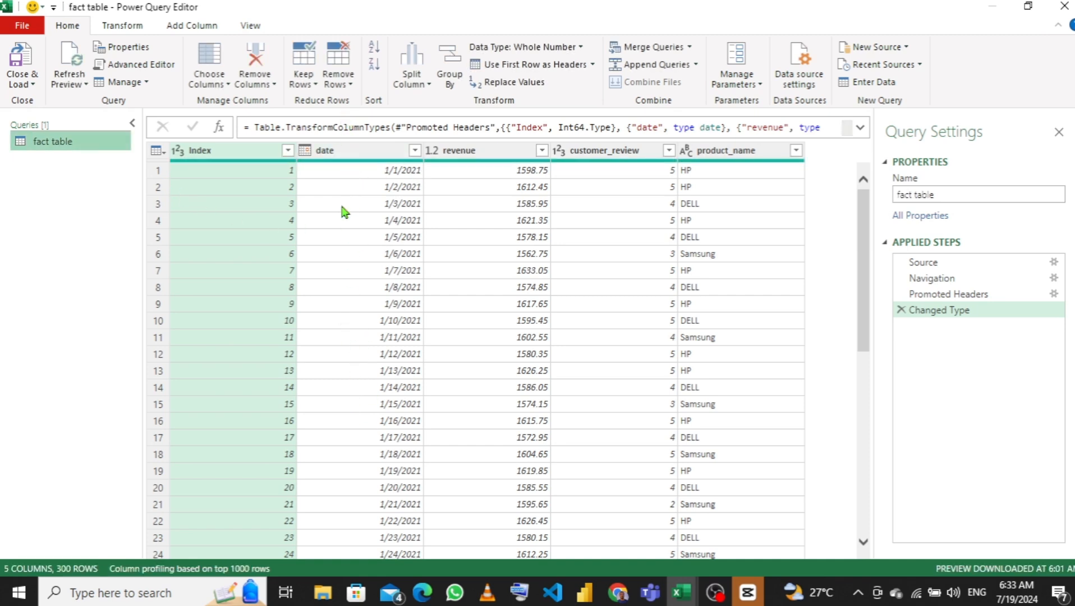
Examine the column statistics and value distribution of the date column with Column profile, and turn the profile off again.
{"action": "left_click", "coordinate": [354, 152]}
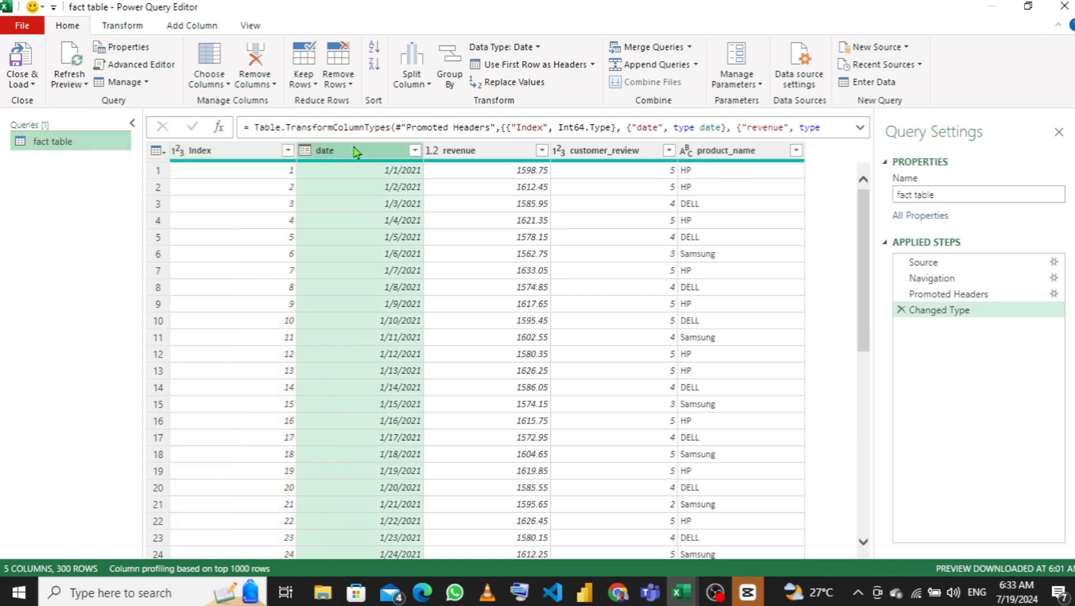
{"action": "left_click", "coordinate": [254, 28]}
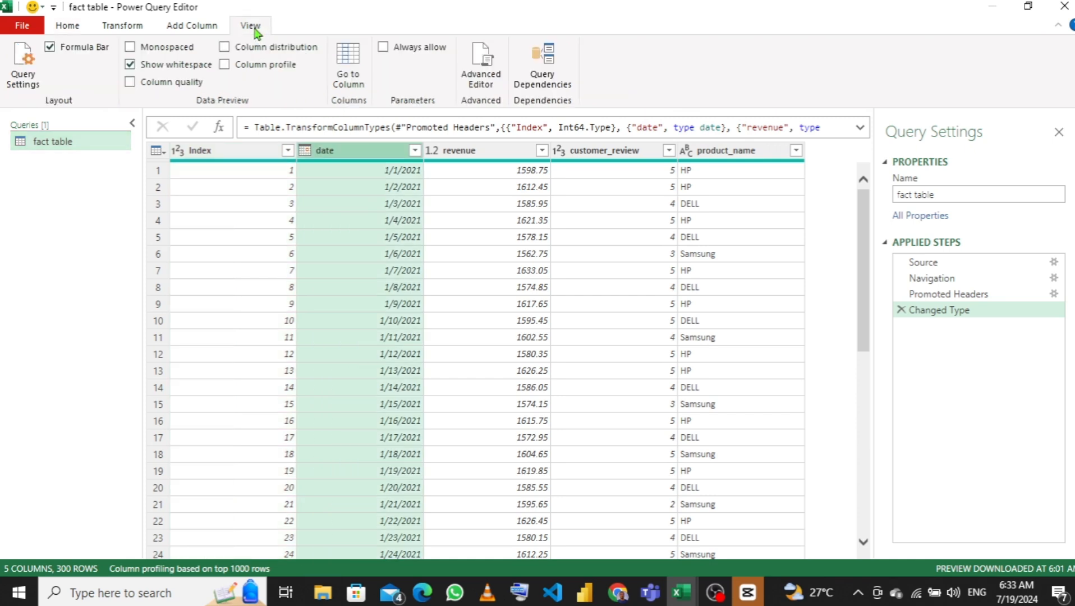
{"action": "left_click", "coordinate": [225, 65]}
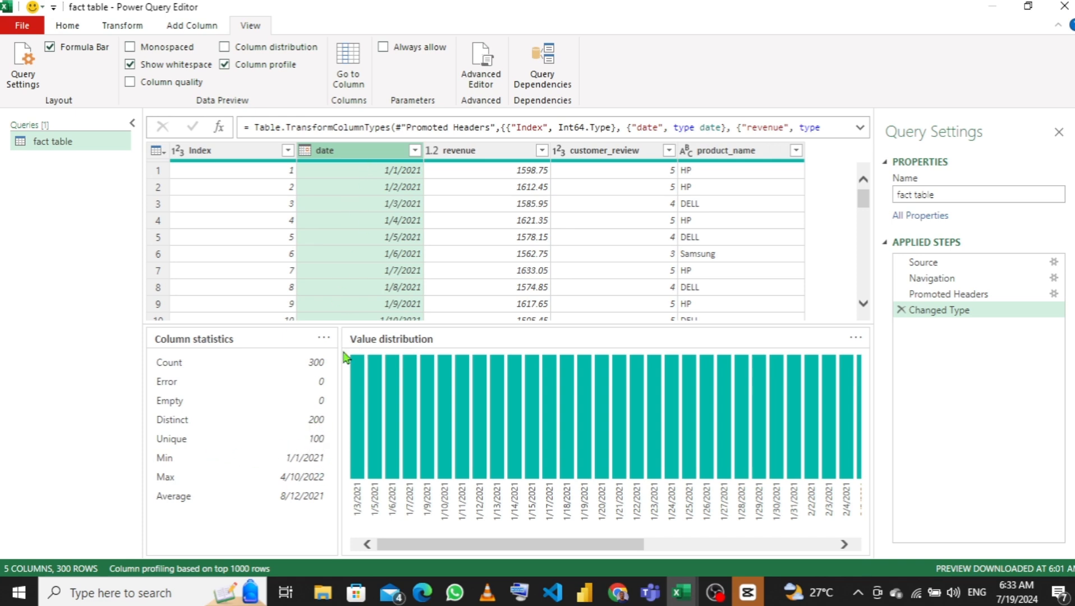
{"action": "left_click_drag", "start_coordinate": [438, 546], "coordinate": [807, 539]}
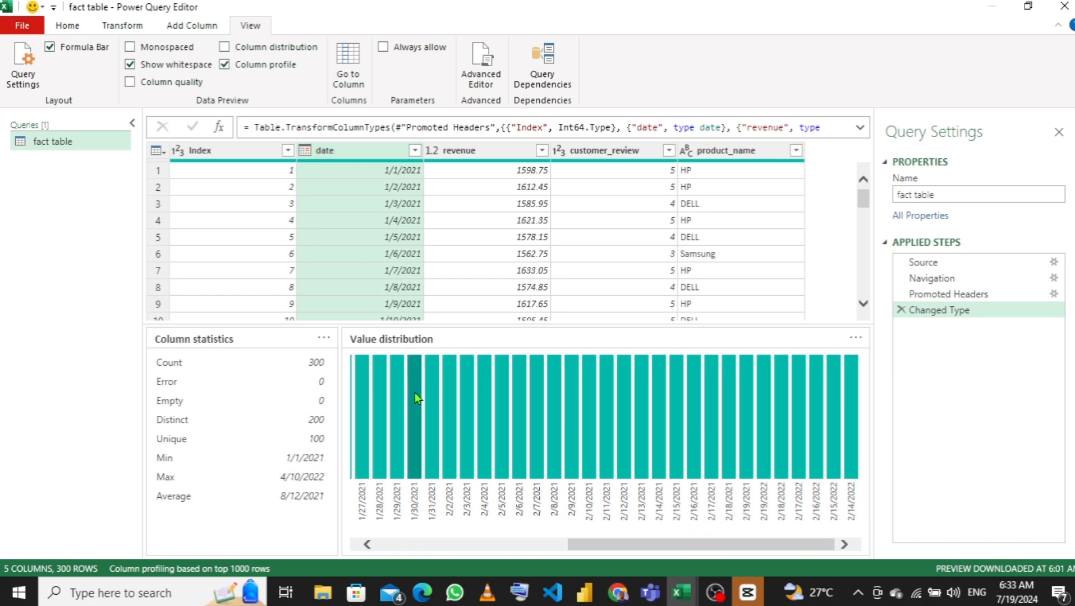
{"action": "mouse_move", "coordinate": [417, 398]}
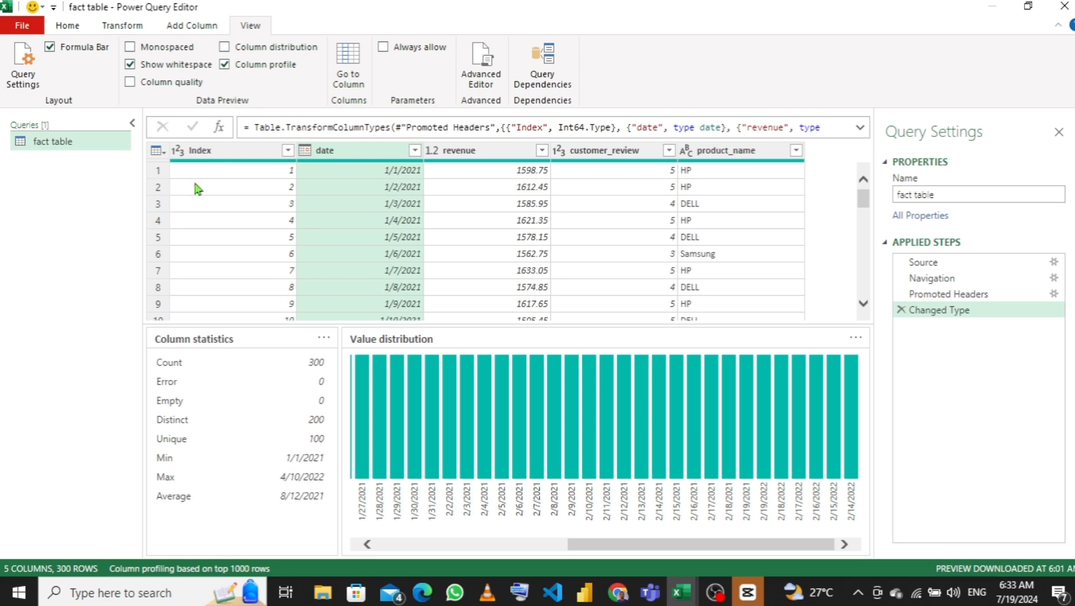
{"action": "left_click", "coordinate": [225, 65]}
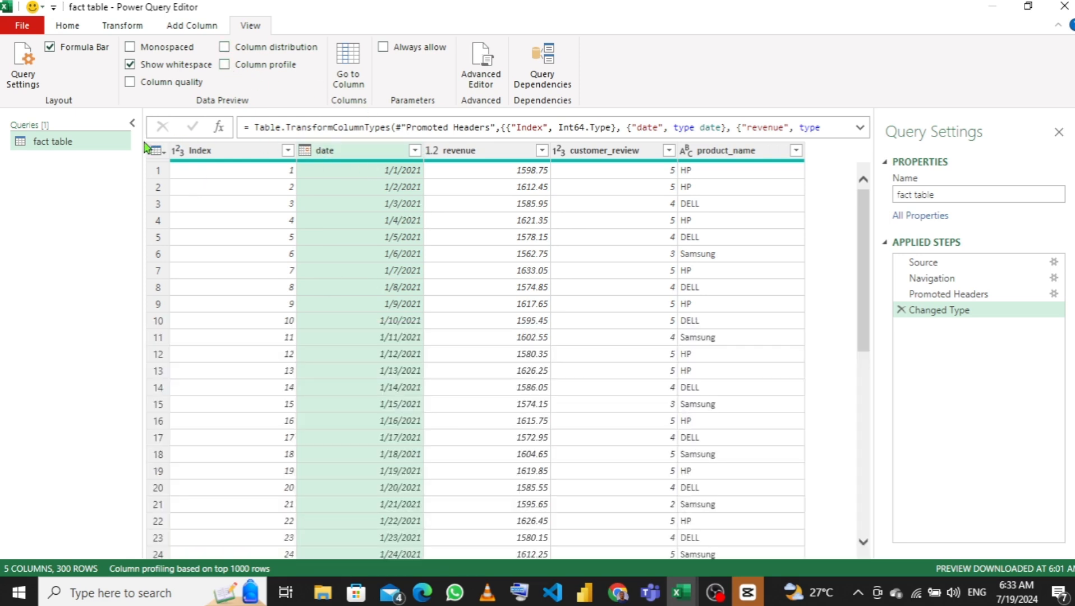
Duplicate the fact table query and rename the copy to Calendar table.
{"action": "right_click", "coordinate": [80, 143]}
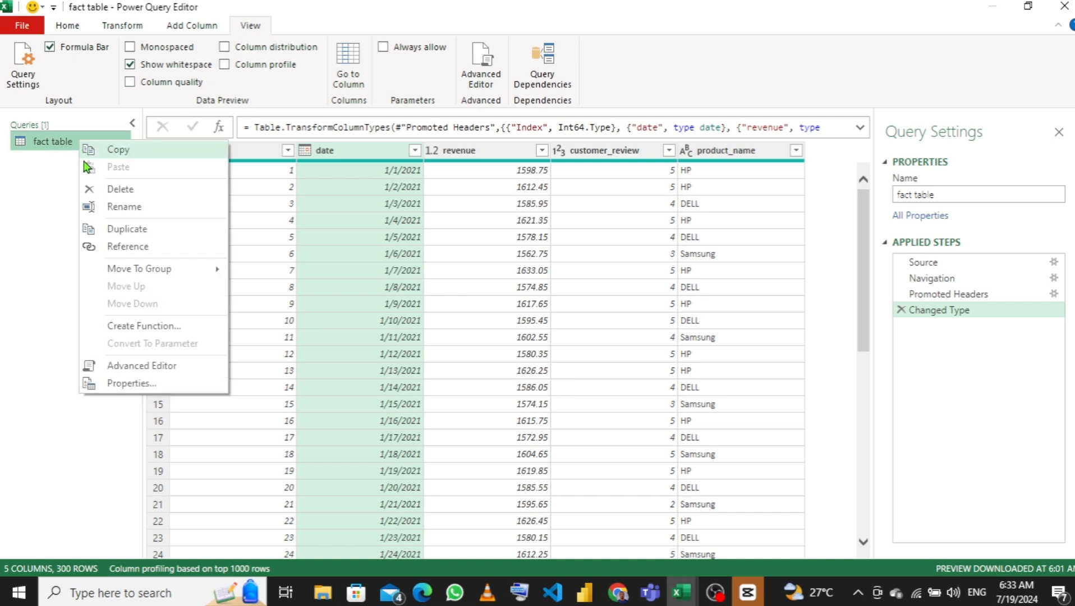
{"action": "left_click", "coordinate": [120, 232]}
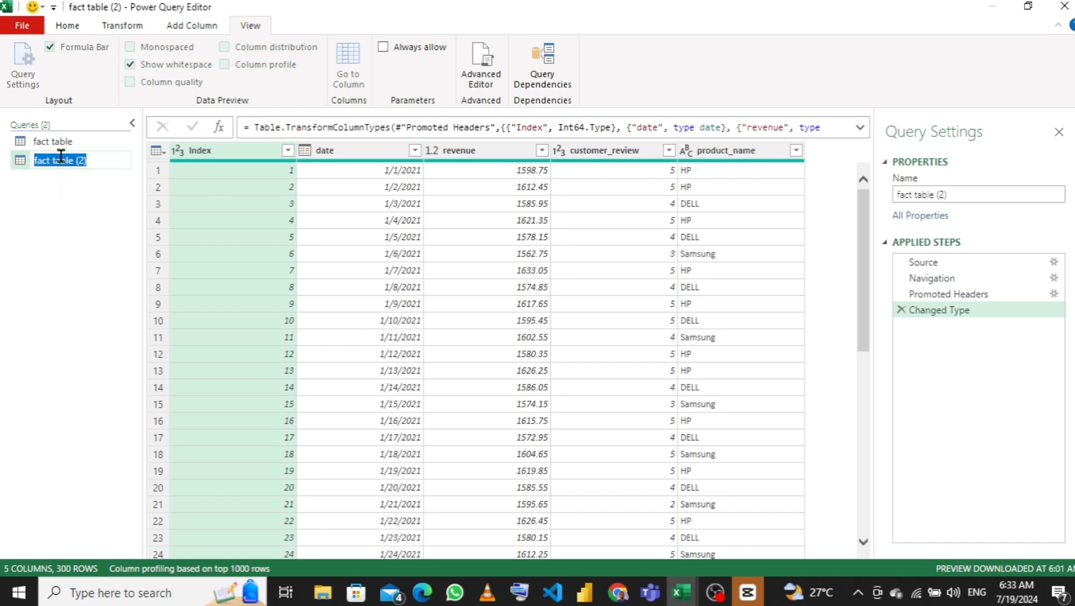
{"action": "type", "text": "calendar tabl"}
{"action": "key", "text": "Return"}
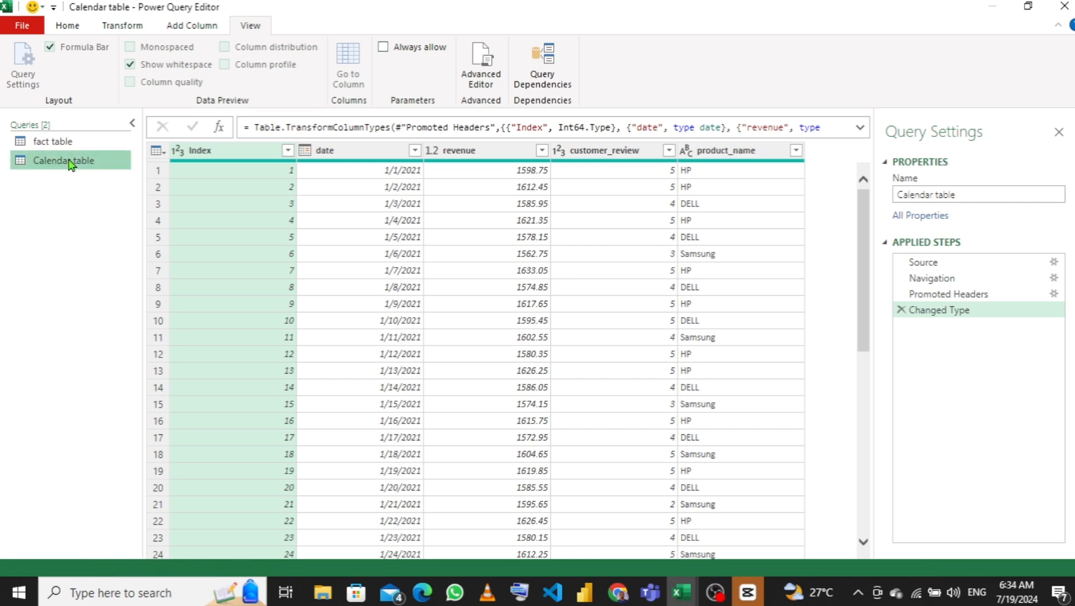
Keep only the date column in the Calendar table and remove its duplicate dates.
{"action": "left_click", "coordinate": [353, 153]}
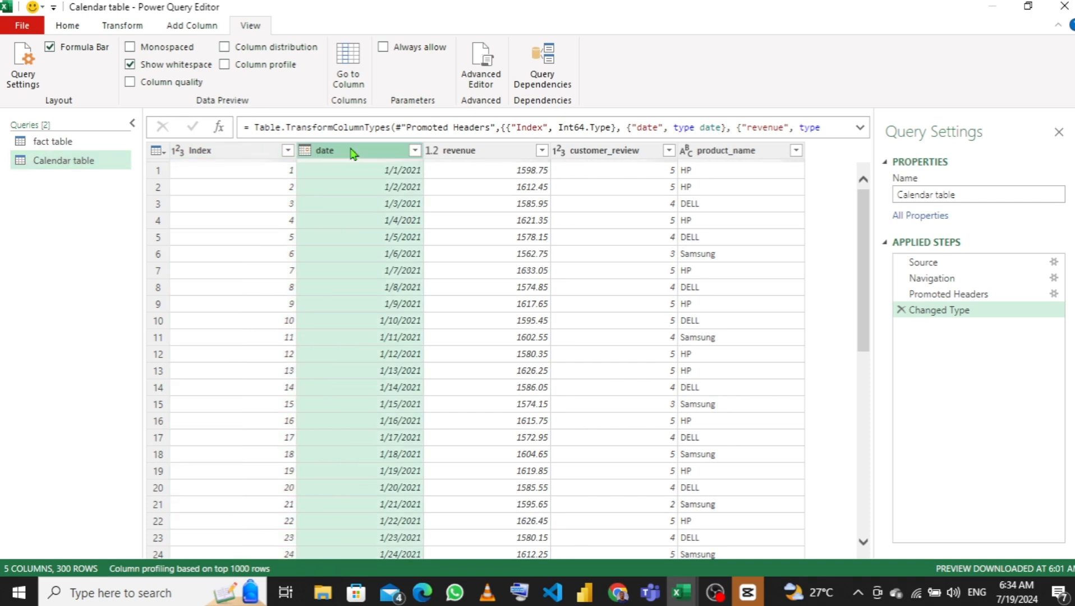
{"action": "right_click", "coordinate": [353, 153]}
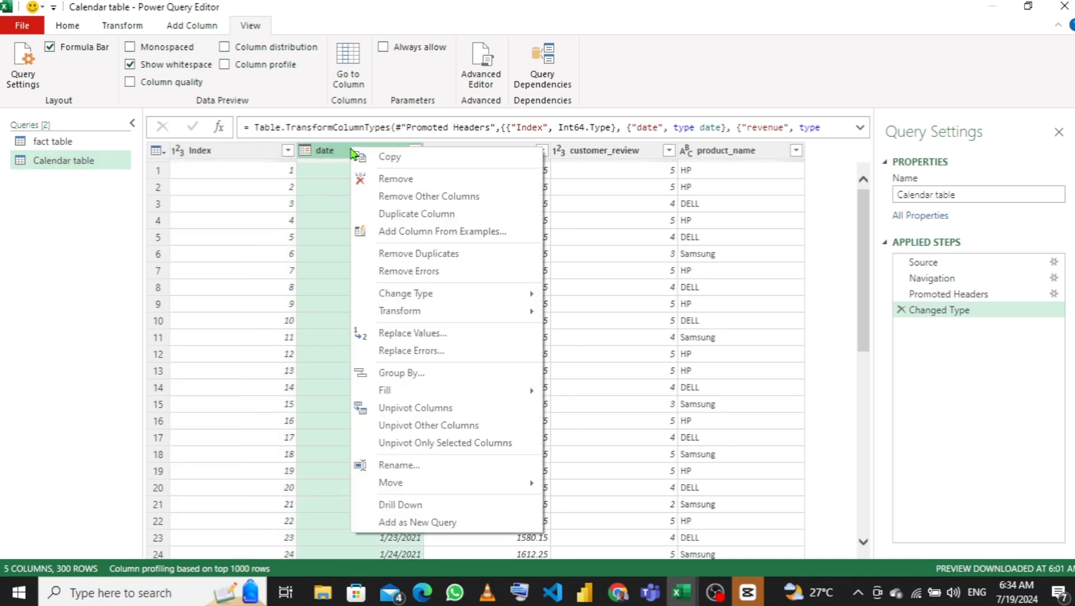
{"action": "left_click", "coordinate": [411, 197]}
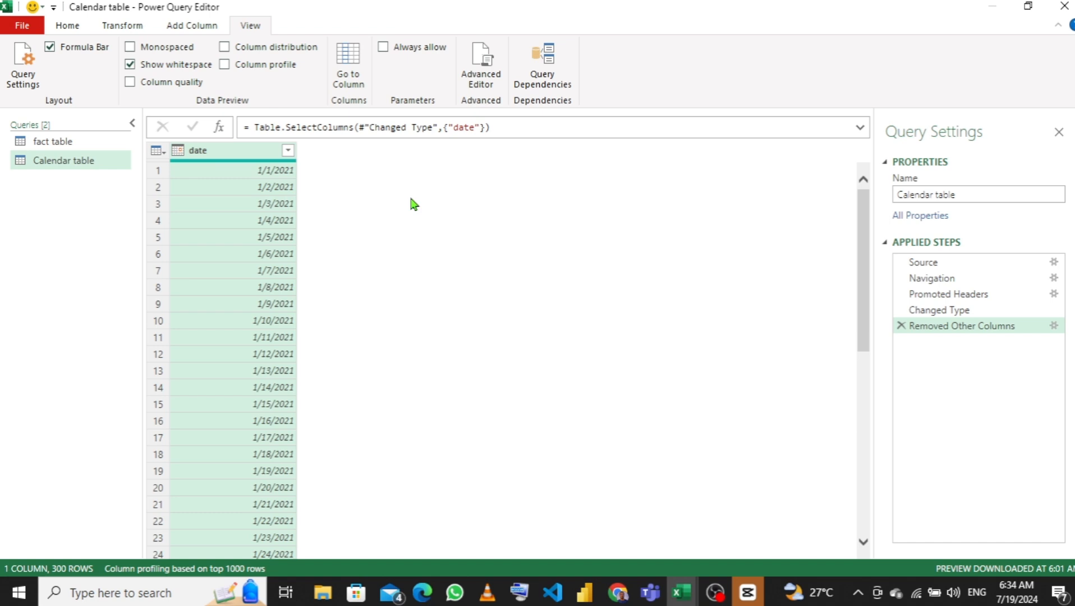
{"action": "right_click", "coordinate": [227, 155]}
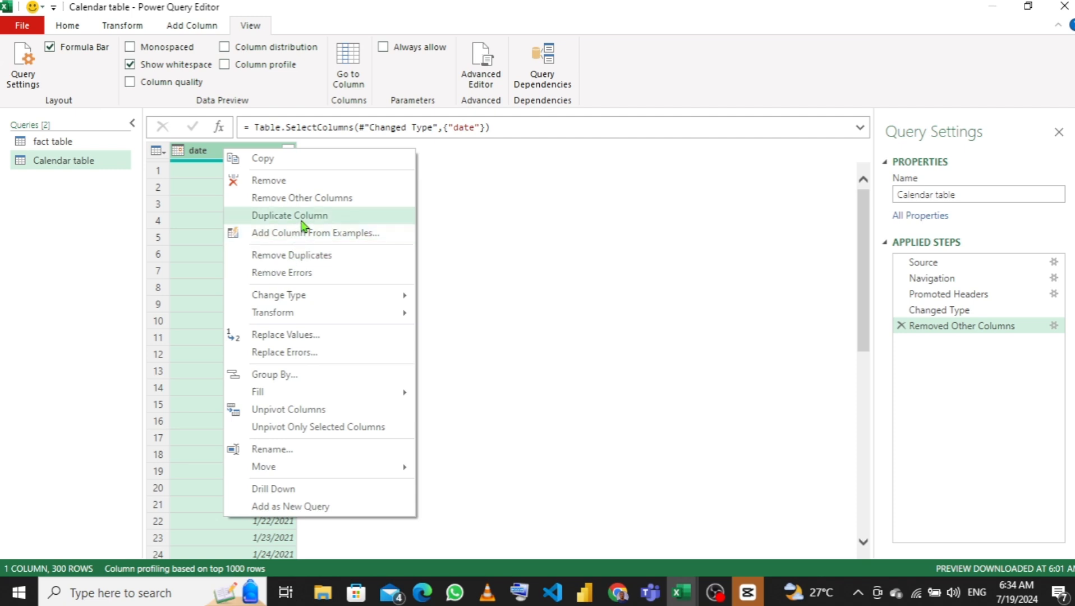
{"action": "left_click", "coordinate": [294, 257]}
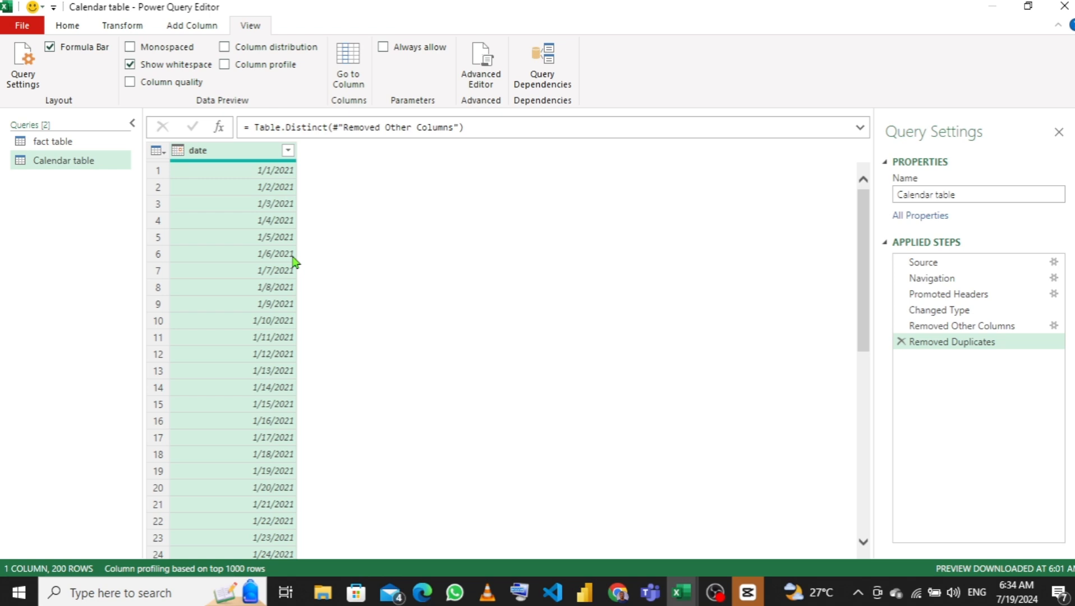
Sort the fact table by the date column in ascending order.
{"action": "left_click", "coordinate": [69, 140]}
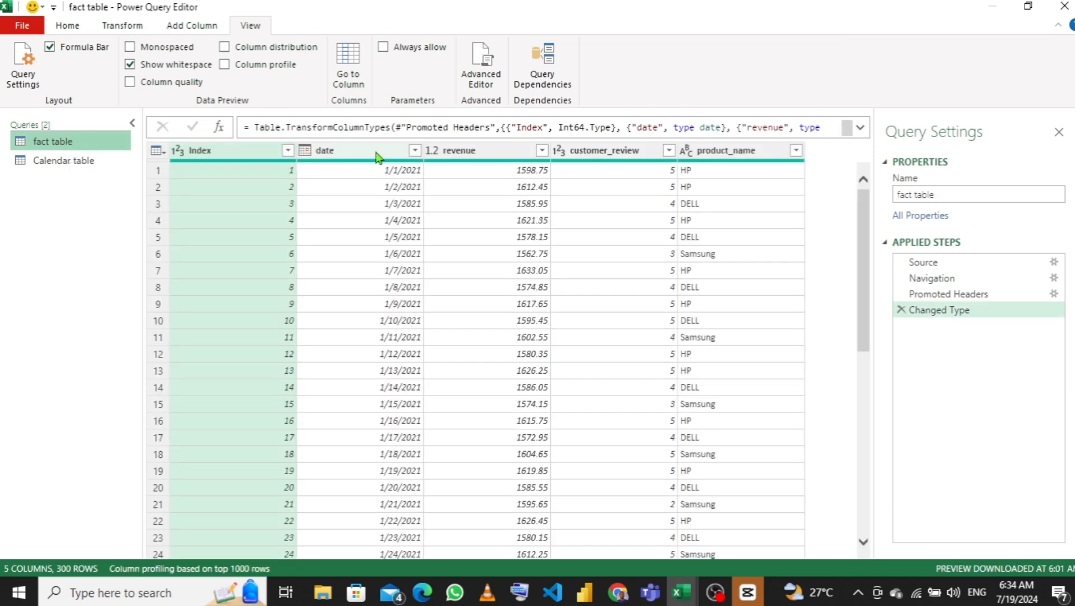
{"action": "left_click", "coordinate": [377, 157]}
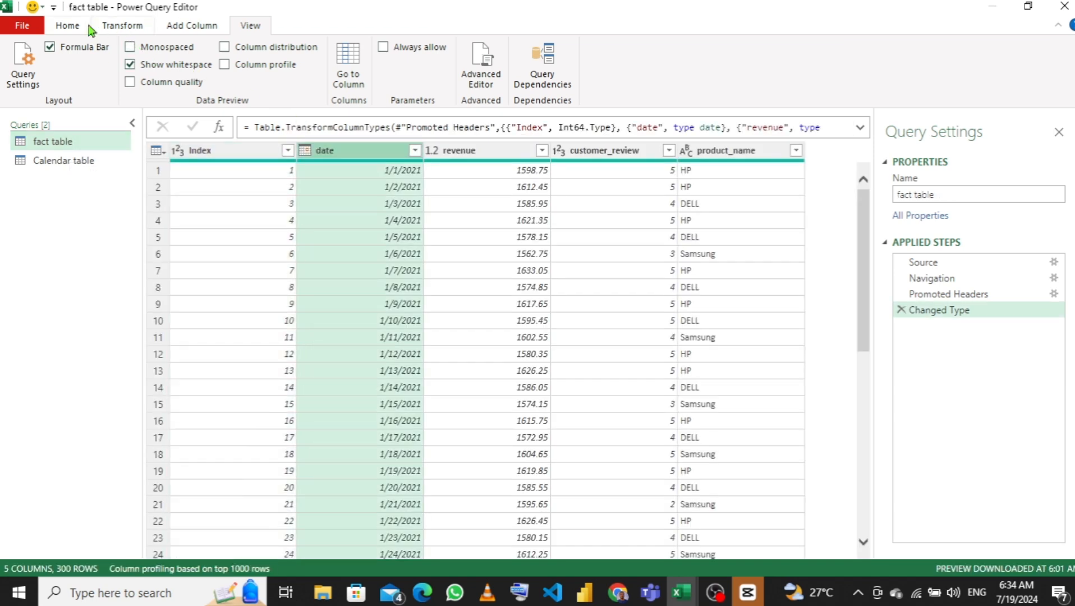
{"action": "left_click", "coordinate": [72, 25]}
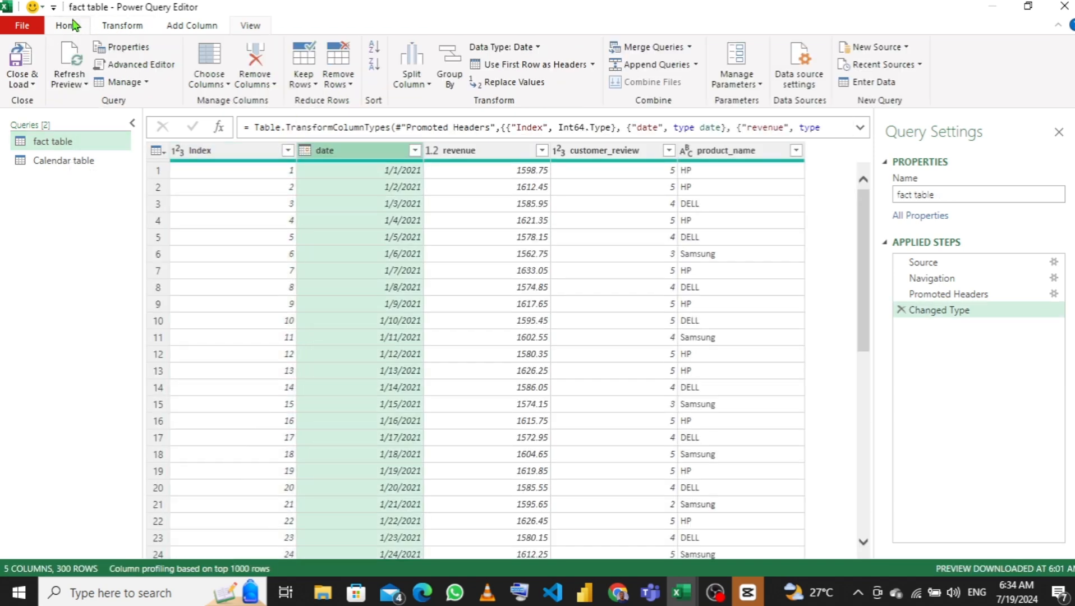
{"action": "left_click", "coordinate": [375, 47]}
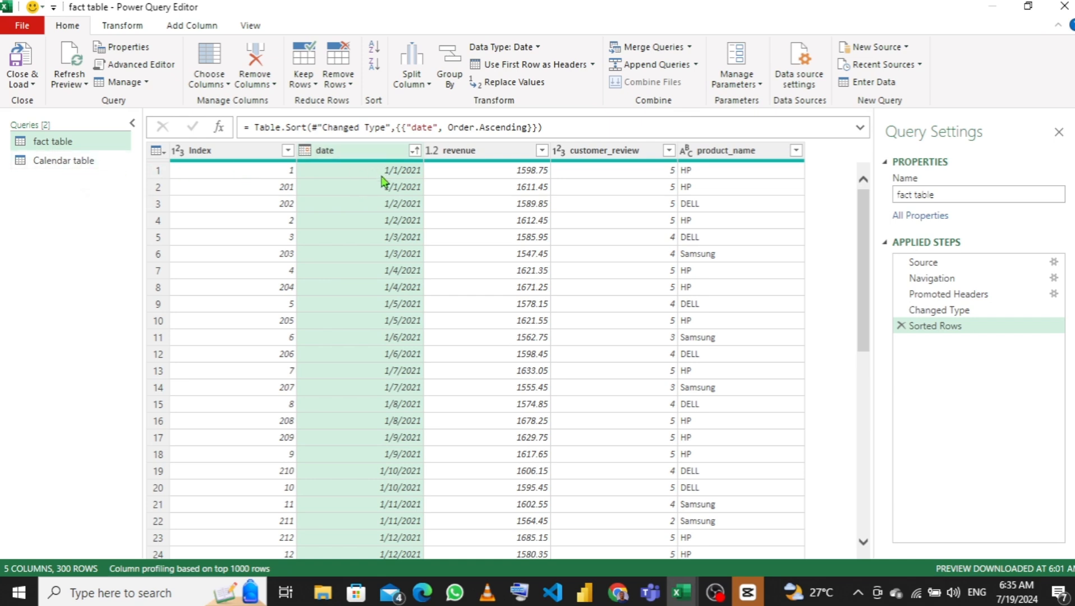
Add a Year column extracted from the date column in the Calendar table and change its data type to Text.
{"action": "left_click", "coordinate": [66, 161]}
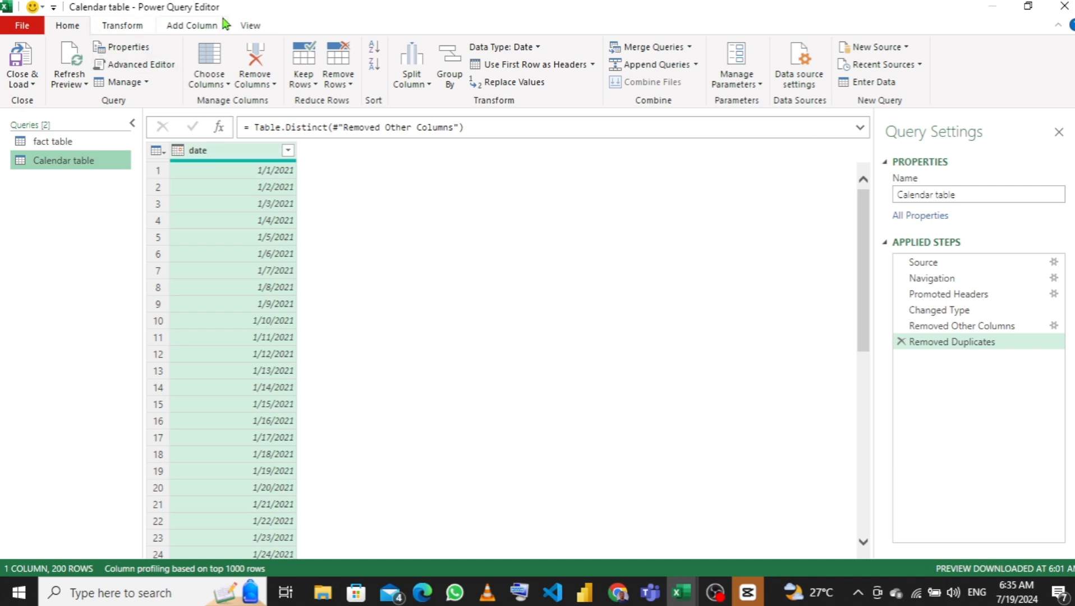
{"action": "left_click", "coordinate": [194, 28]}
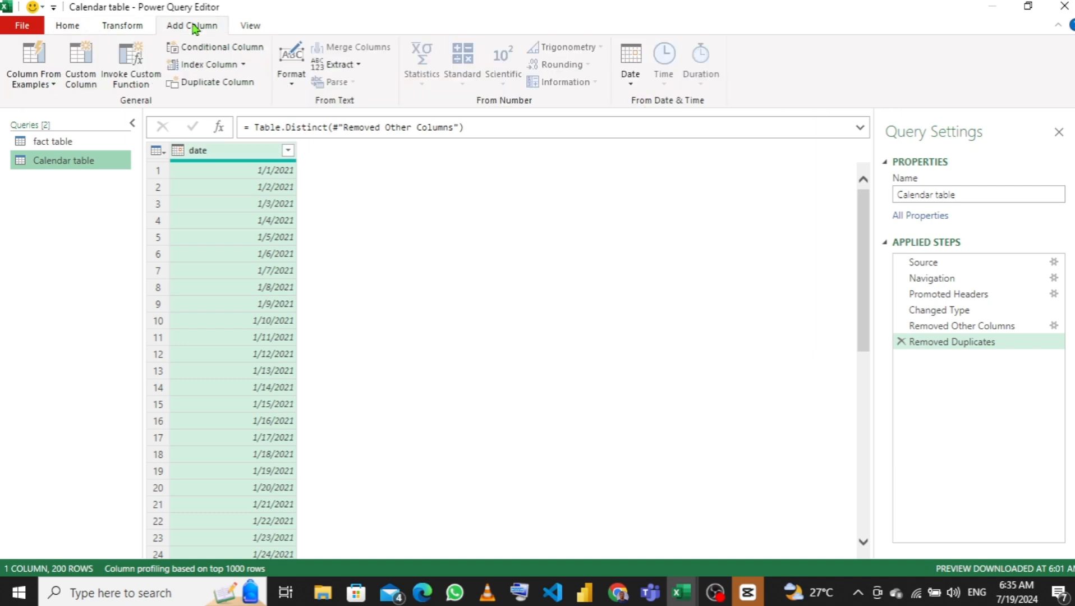
{"action": "left_click", "coordinate": [638, 87]}
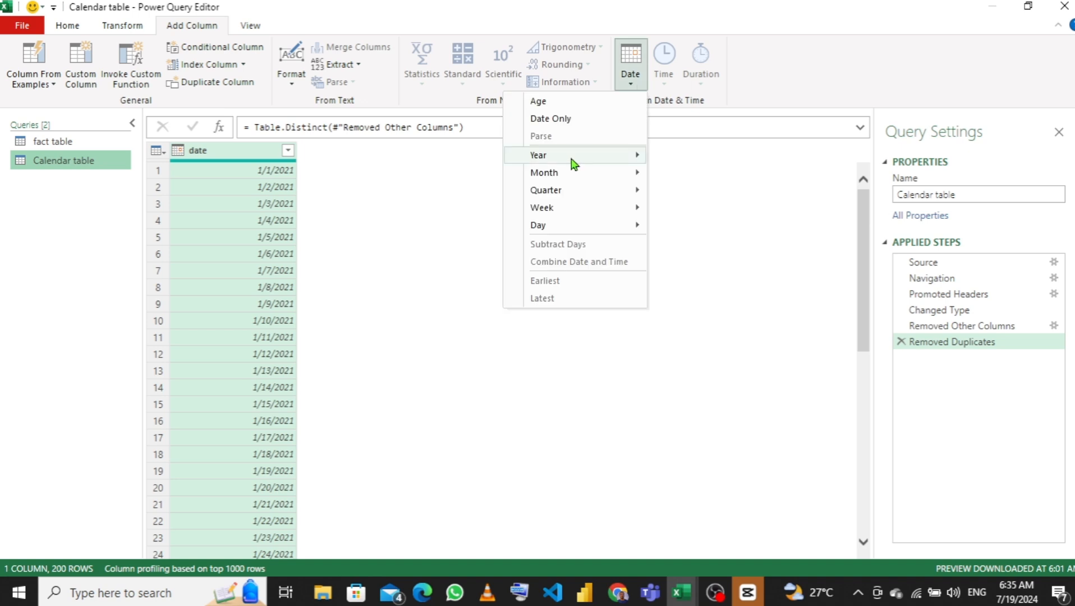
{"action": "mouse_move", "coordinate": [581, 160]}
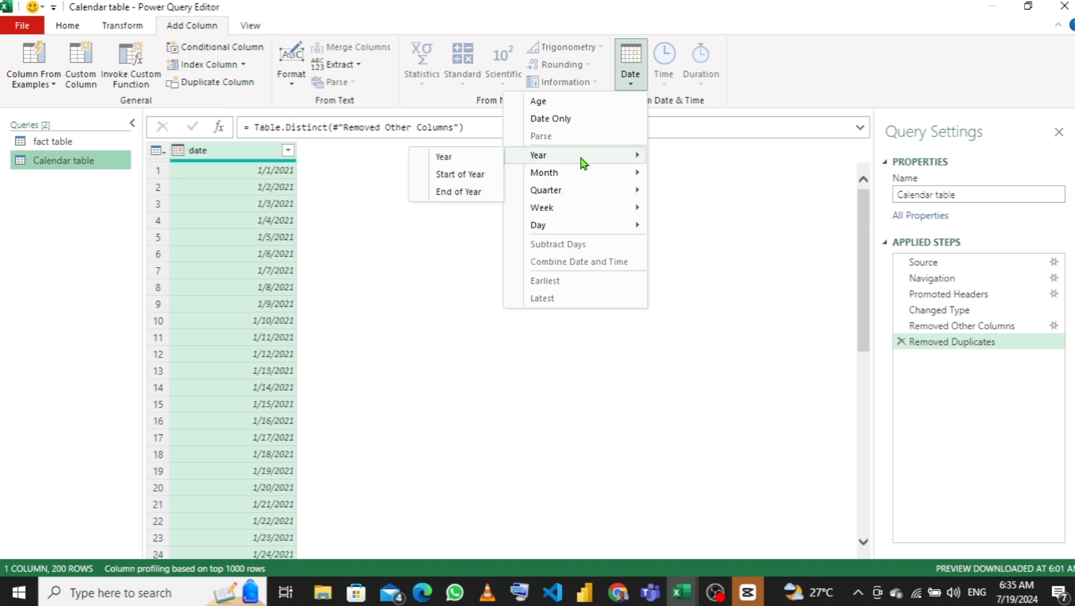
{"action": "left_click", "coordinate": [484, 160]}
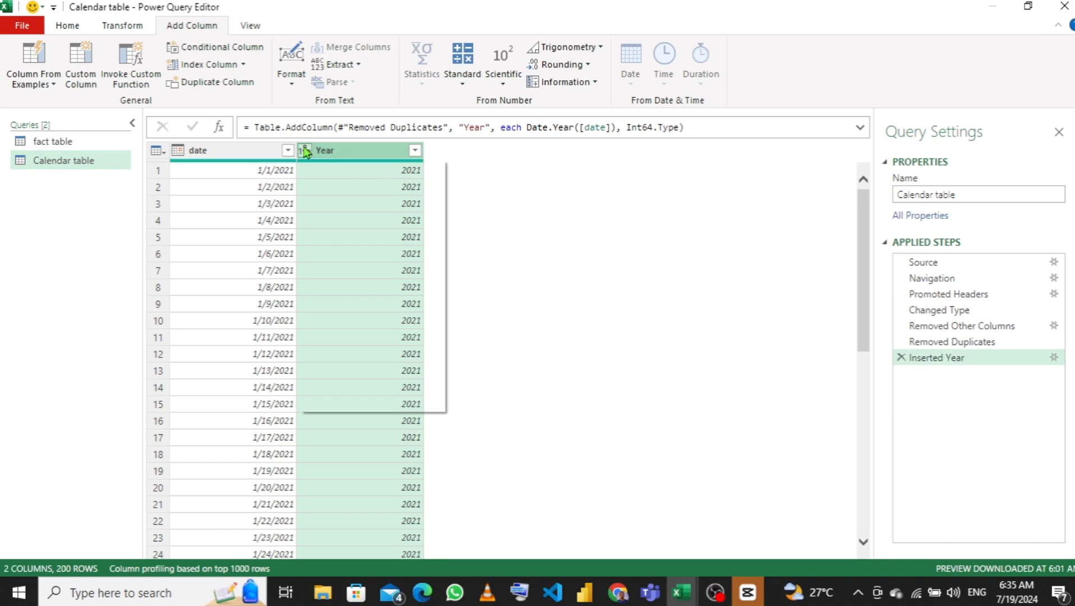
{"action": "left_click", "coordinate": [305, 150]}
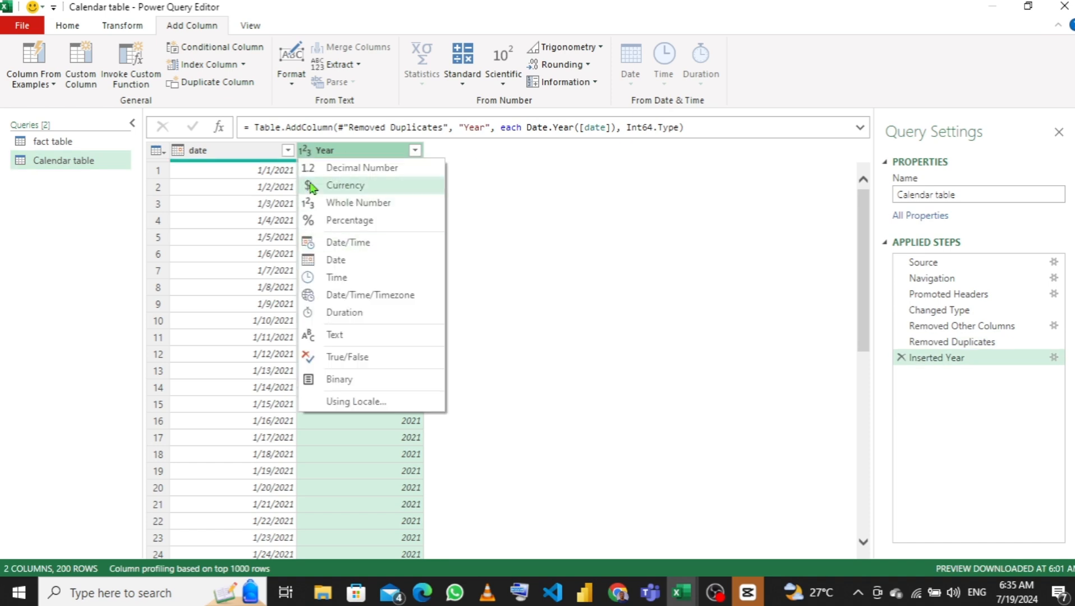
{"action": "left_click", "coordinate": [334, 334]}
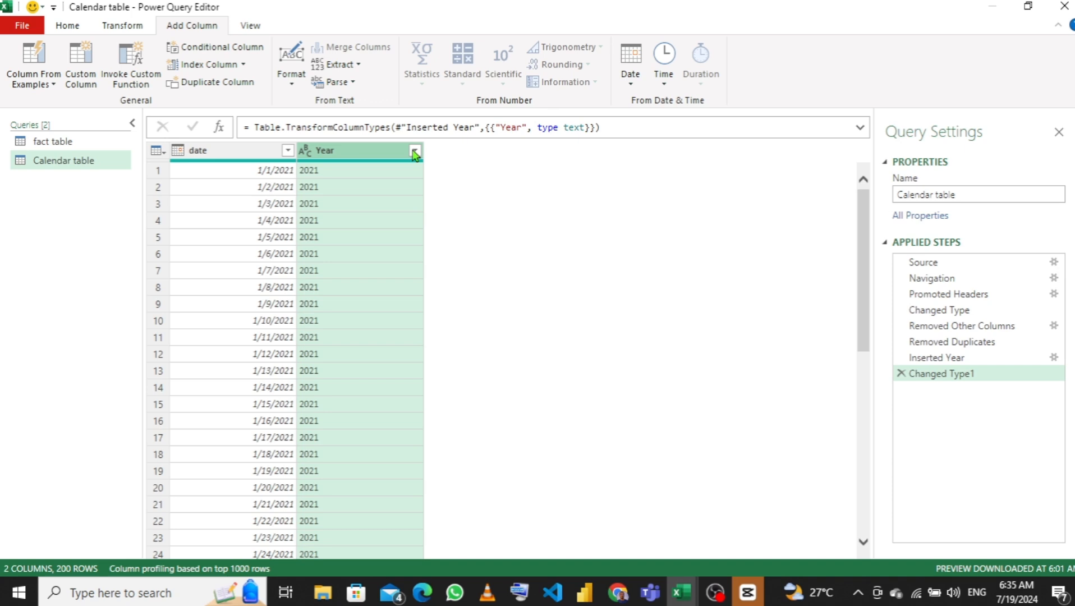
Close and load both queries into the workbook, and look over the fact table and Calendar table sheets.
{"action": "left_click", "coordinate": [66, 28]}
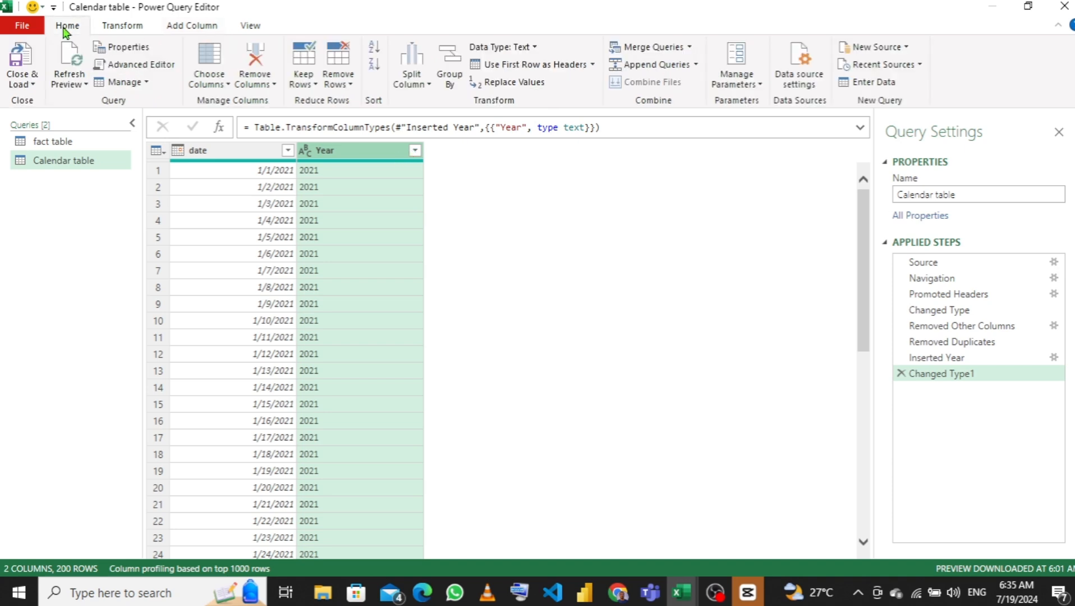
{"action": "left_click", "coordinate": [25, 81]}
{"action": "left_click", "coordinate": [51, 101]}
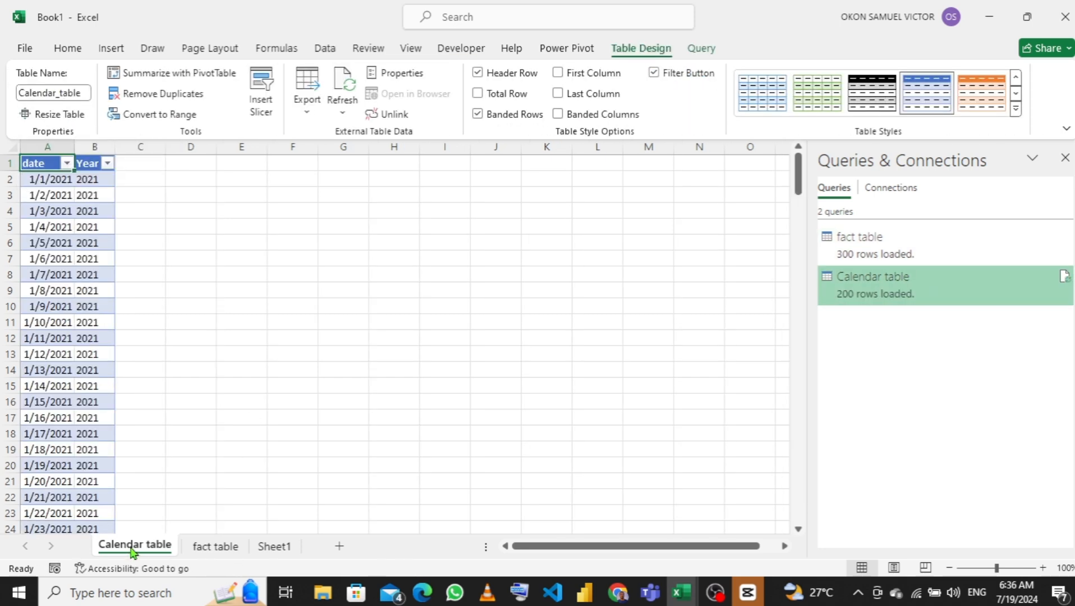
{"action": "left_click", "coordinate": [228, 549]}
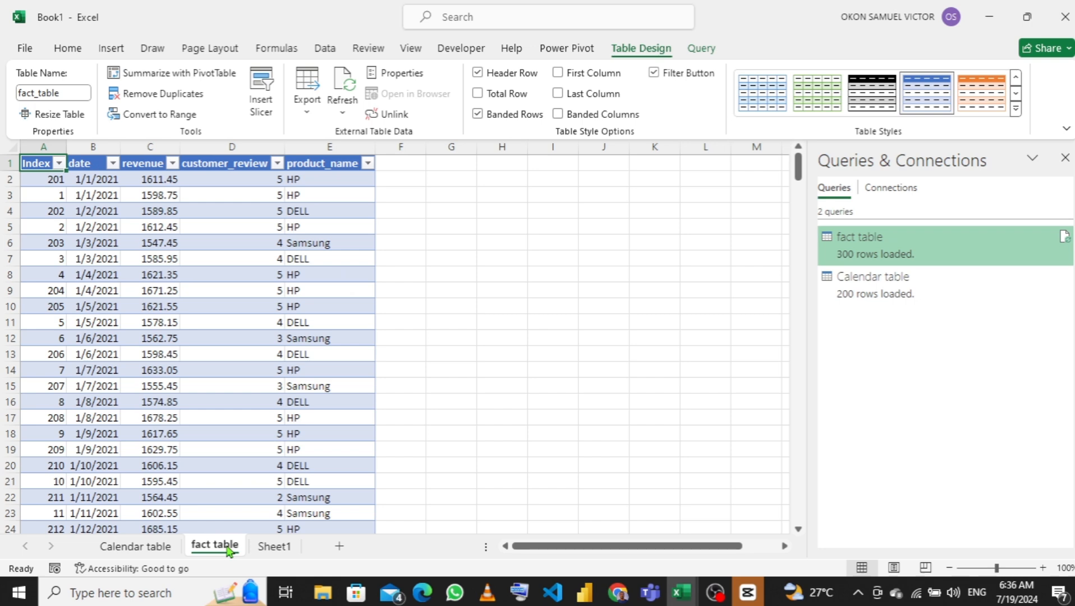
{"action": "left_click", "coordinate": [137, 550]}
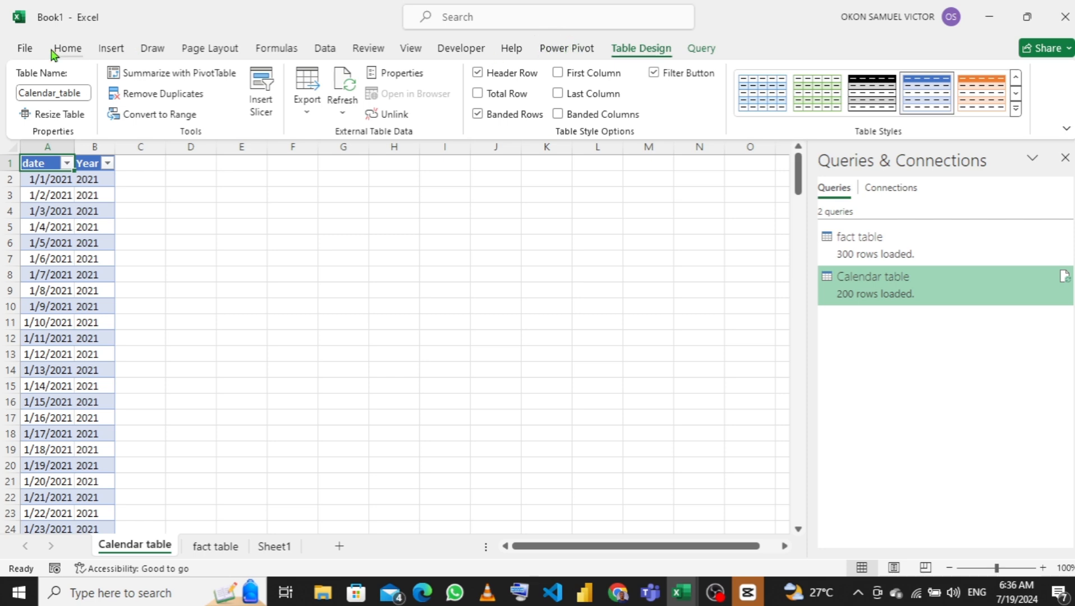
Check in the COM Add-ins options that Microsoft Power Pivot for Excel is enabled, and accept the settings.
{"action": "left_click", "coordinate": [25, 52]}
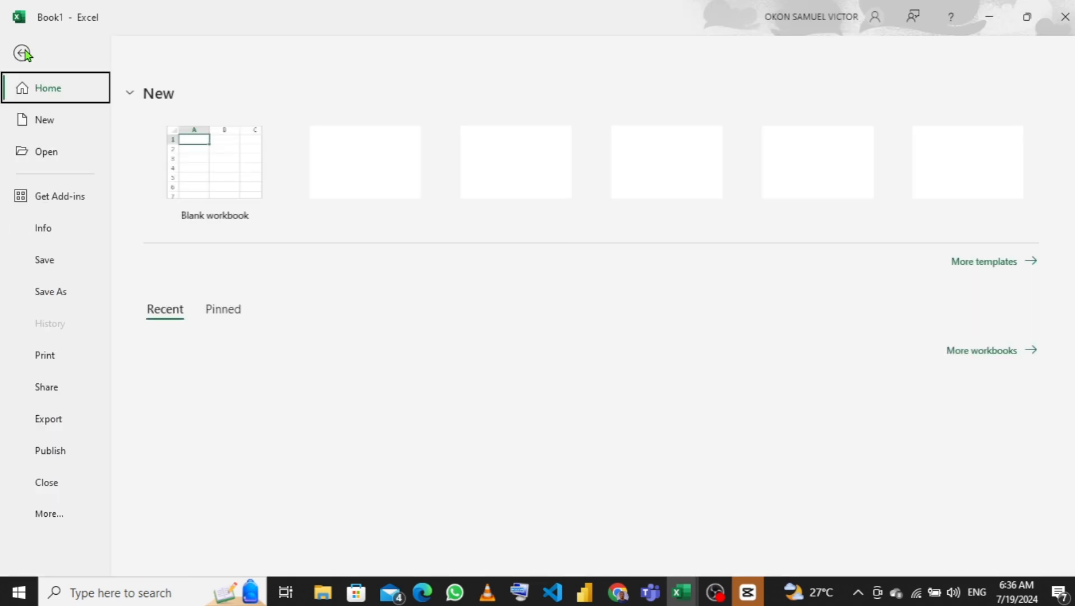
{"action": "left_click", "coordinate": [62, 521]}
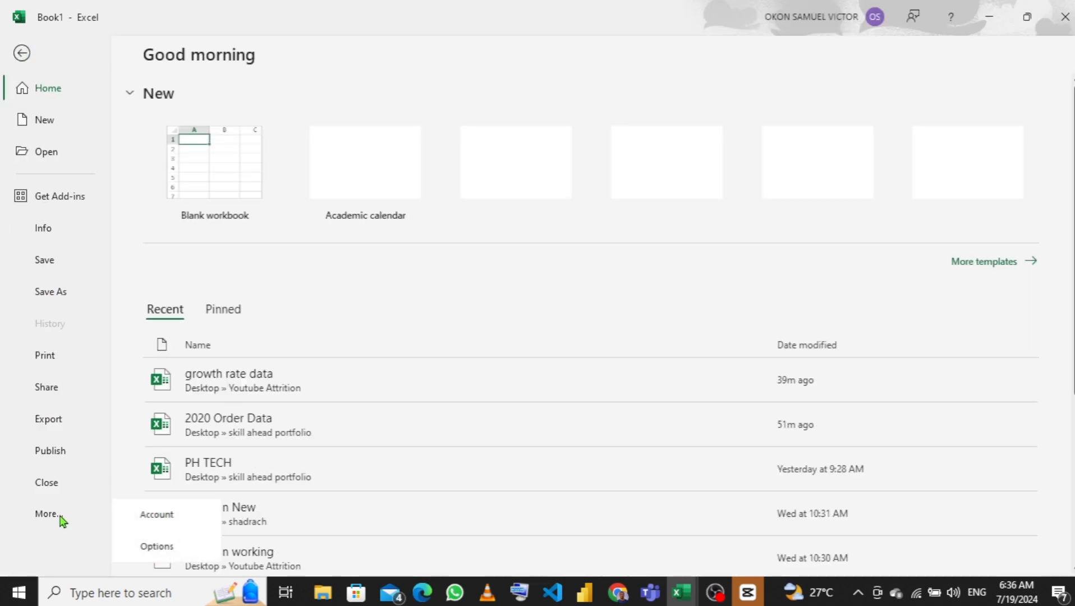
{"action": "left_click", "coordinate": [163, 548]}
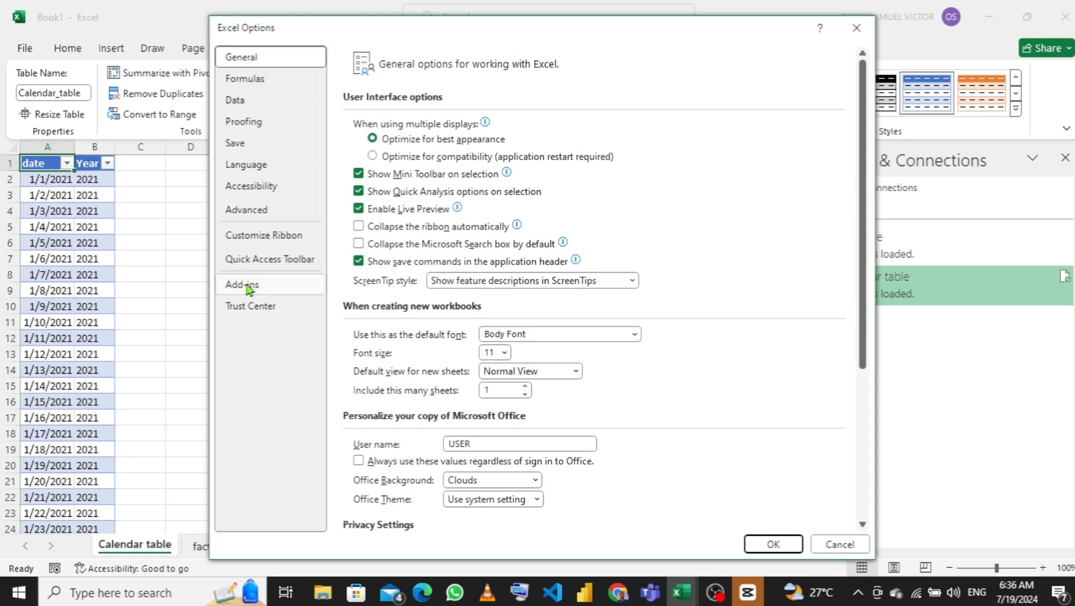
{"action": "left_click", "coordinate": [247, 289]}
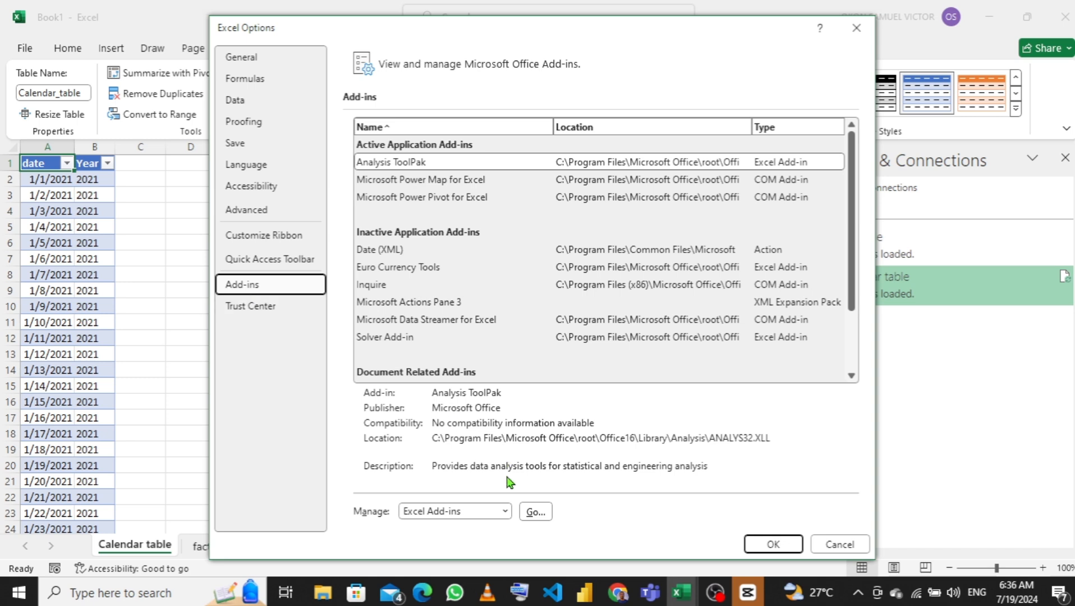
{"action": "left_click", "coordinate": [505, 512]}
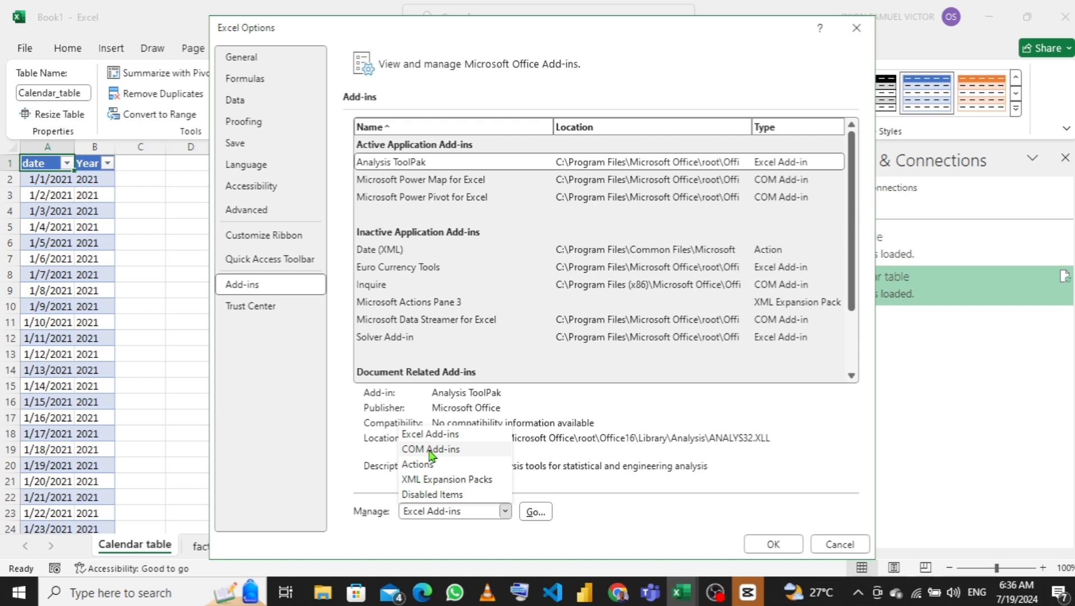
{"action": "left_click", "coordinate": [431, 449]}
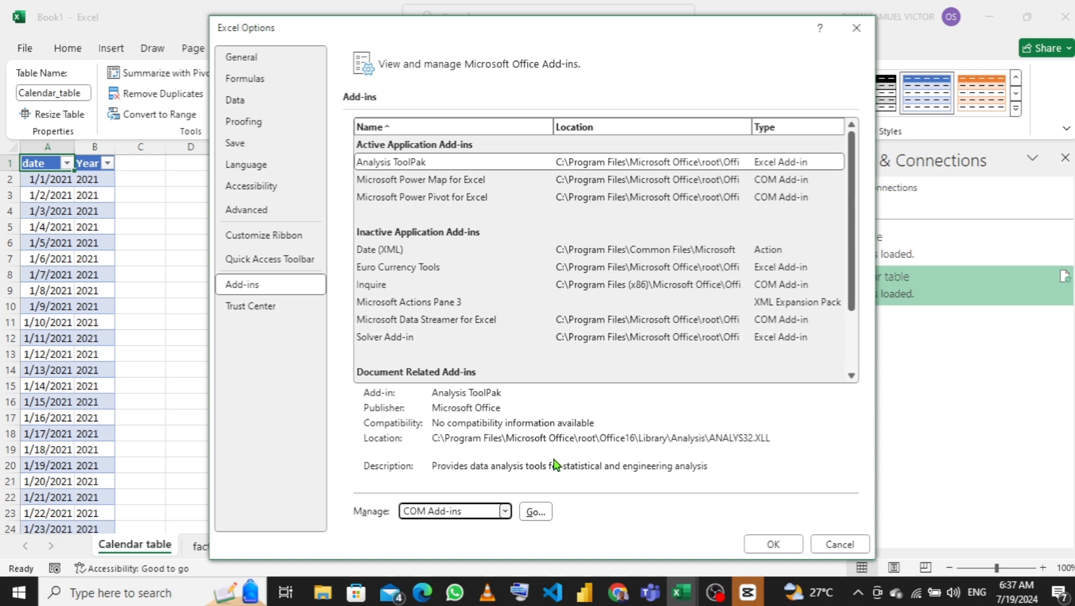
{"action": "left_click", "coordinate": [535, 511]}
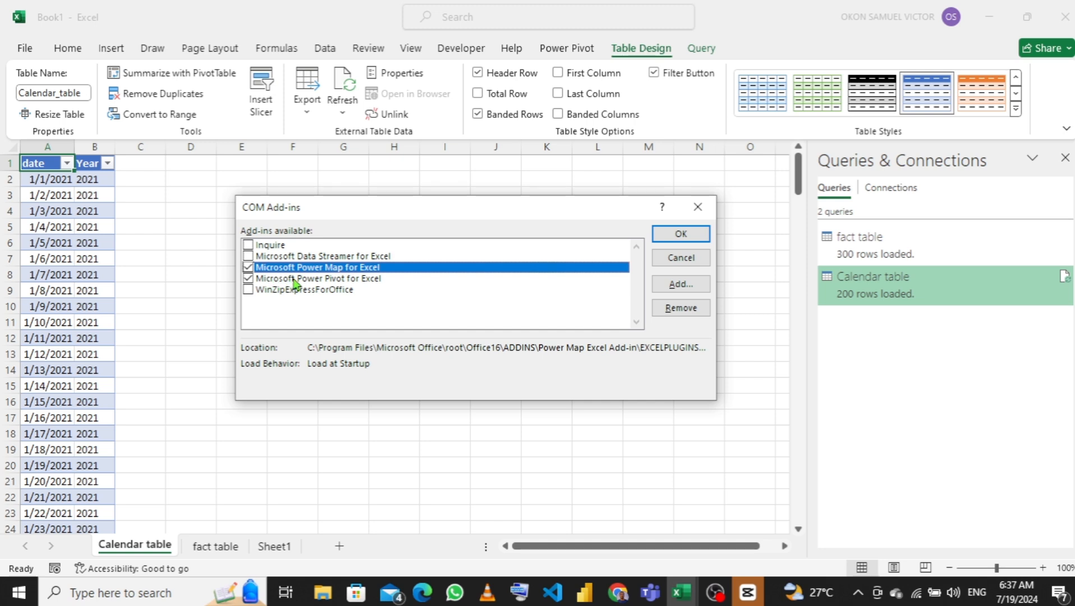
{"action": "left_click", "coordinate": [686, 234]}
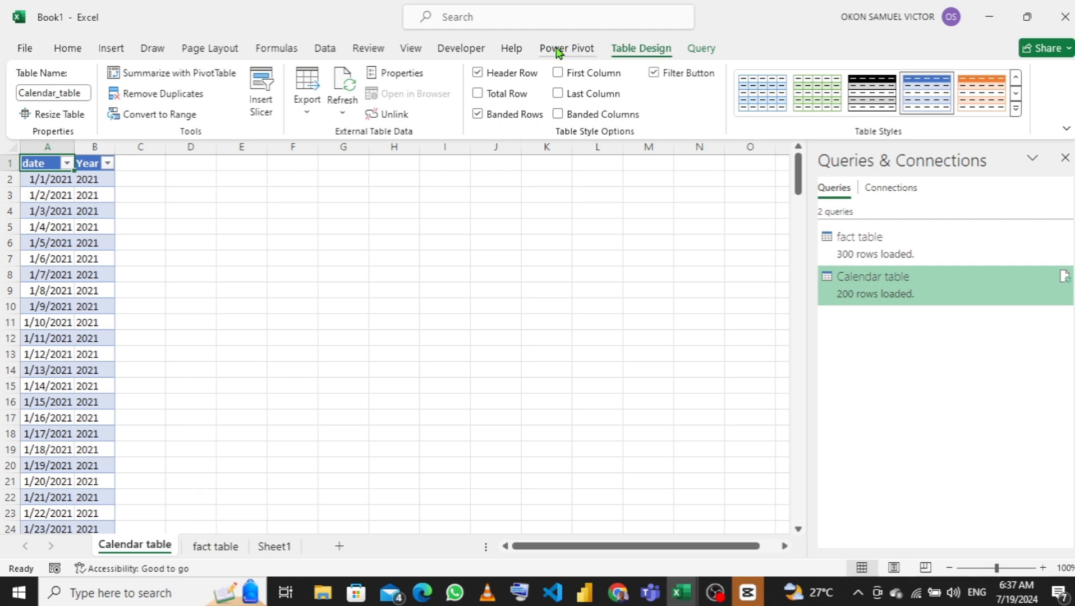
Add the Calendar table to the Power Pivot data model and return to the workbook.
{"action": "left_click", "coordinate": [574, 50]}
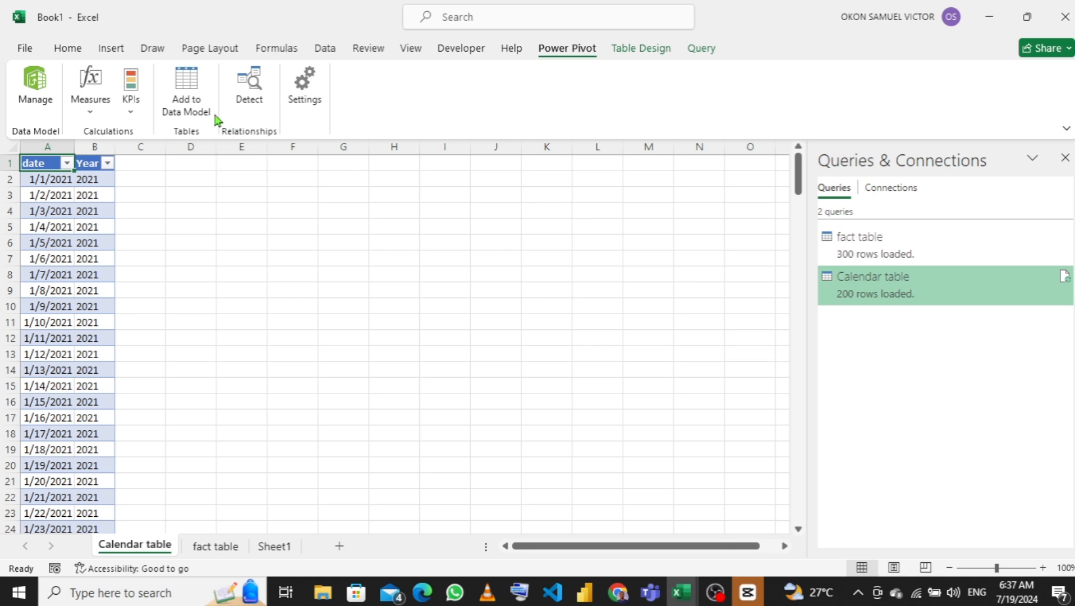
{"action": "left_click", "coordinate": [81, 321]}
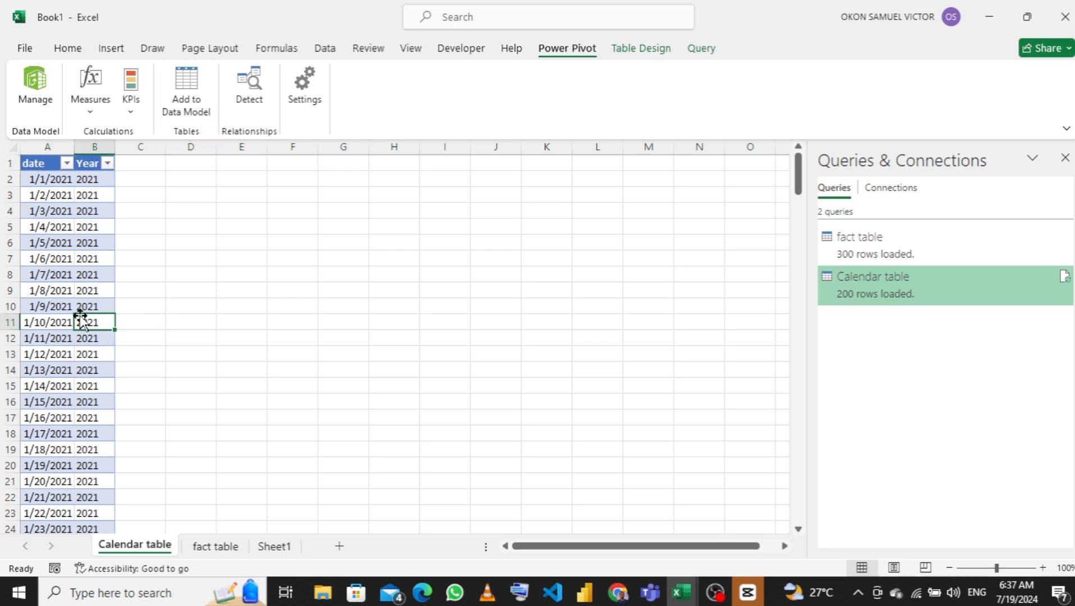
{"action": "left_click", "coordinate": [191, 97]}
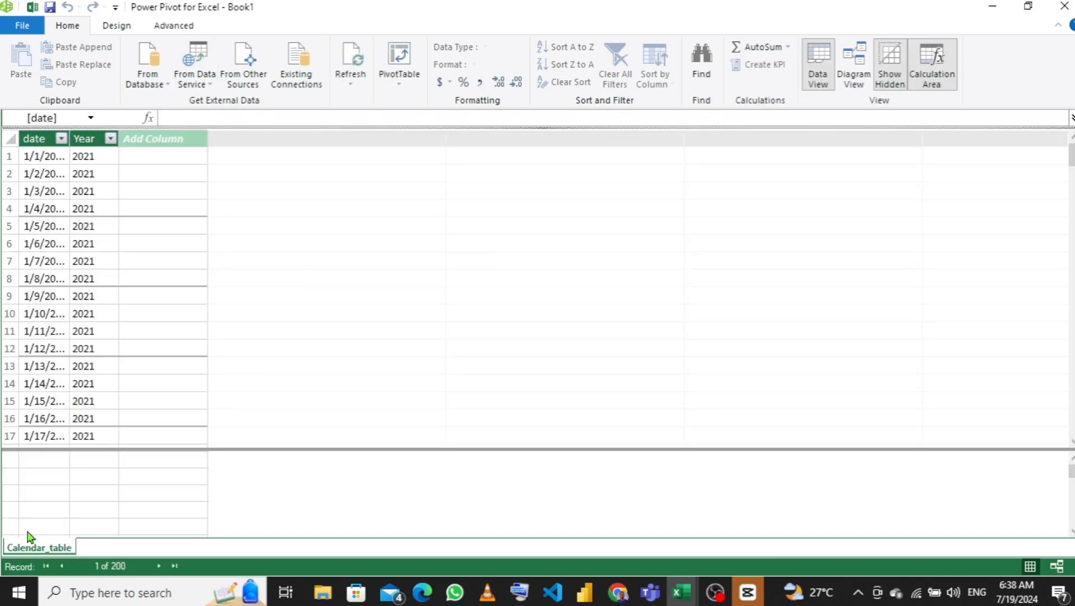
{"action": "left_click", "coordinate": [1066, 7]}
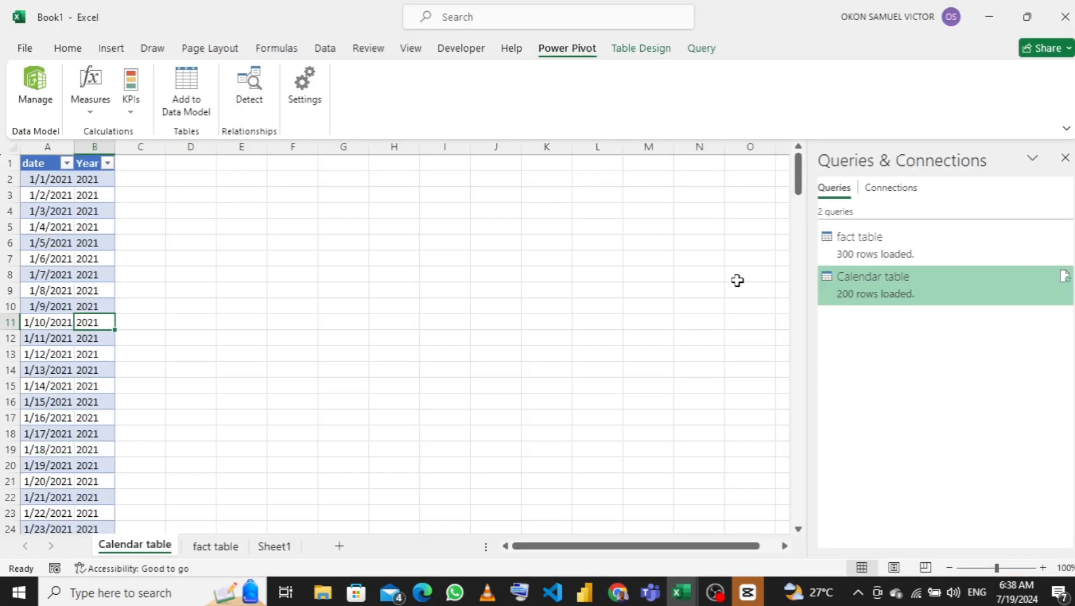
Add the fact table to the Power Pivot data model and show its data there.
{"action": "left_click", "coordinate": [207, 548]}
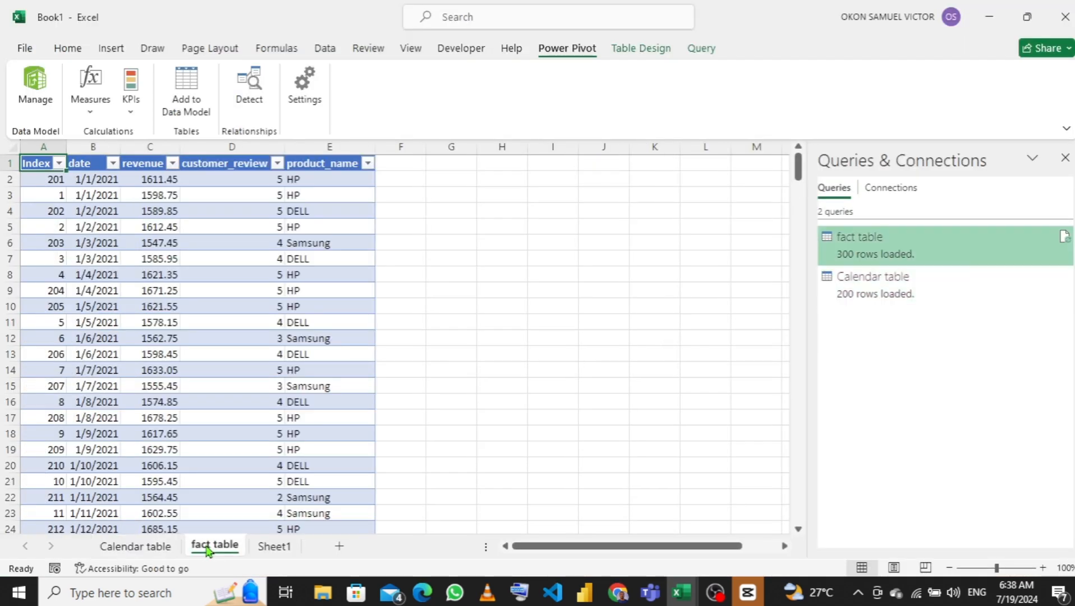
{"action": "left_click", "coordinate": [209, 353]}
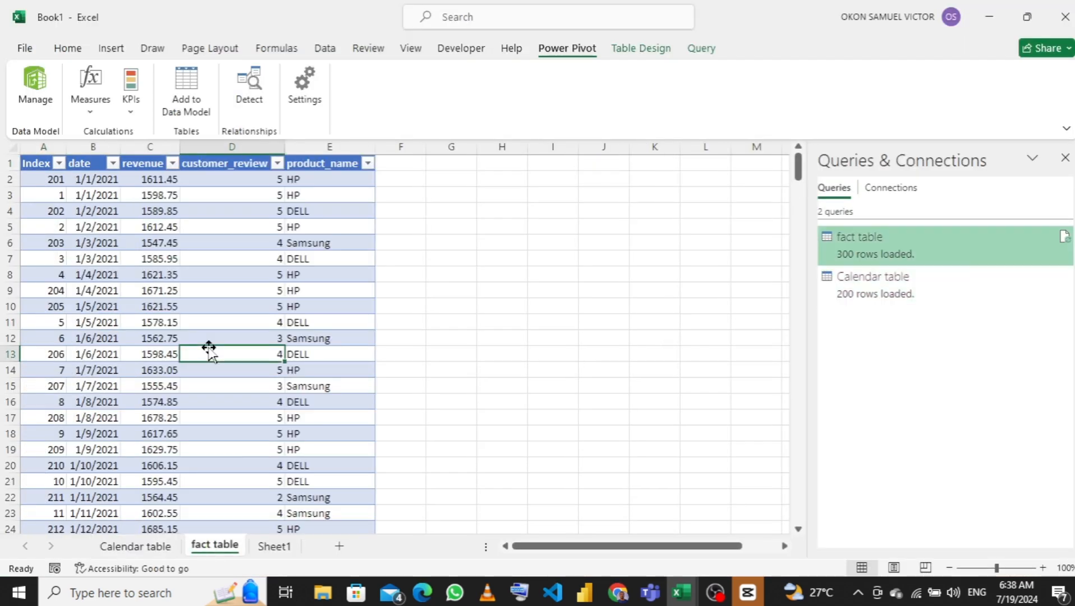
{"action": "left_click", "coordinate": [180, 97]}
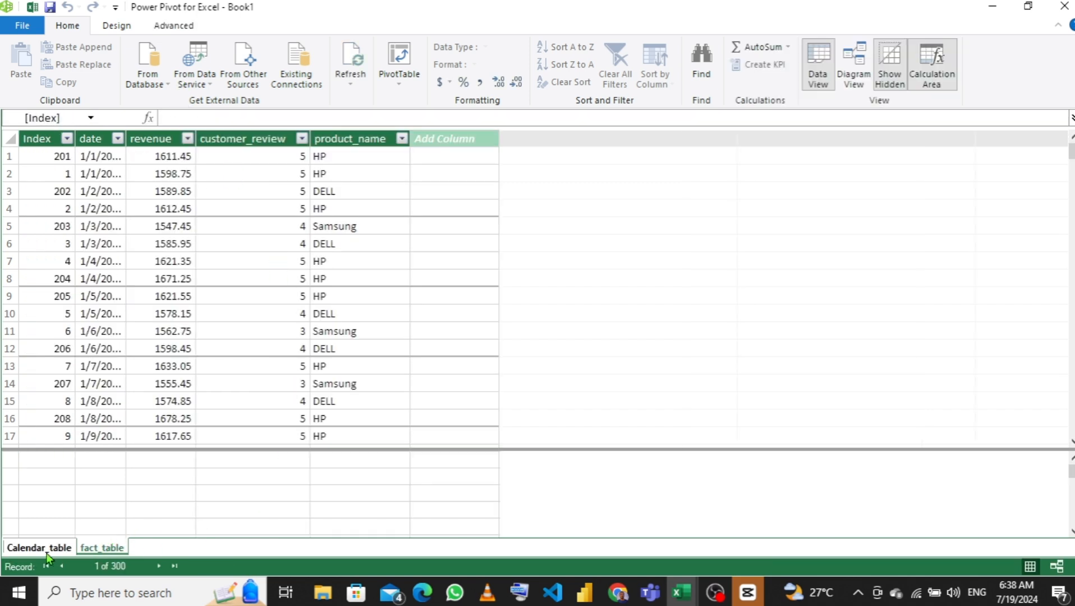
{"action": "left_click", "coordinate": [100, 548]}
In the model's Diagram View, relate fact_table's date field to Calendar_table's date field, and close Power Pivot.
{"action": "left_click", "coordinate": [854, 69]}
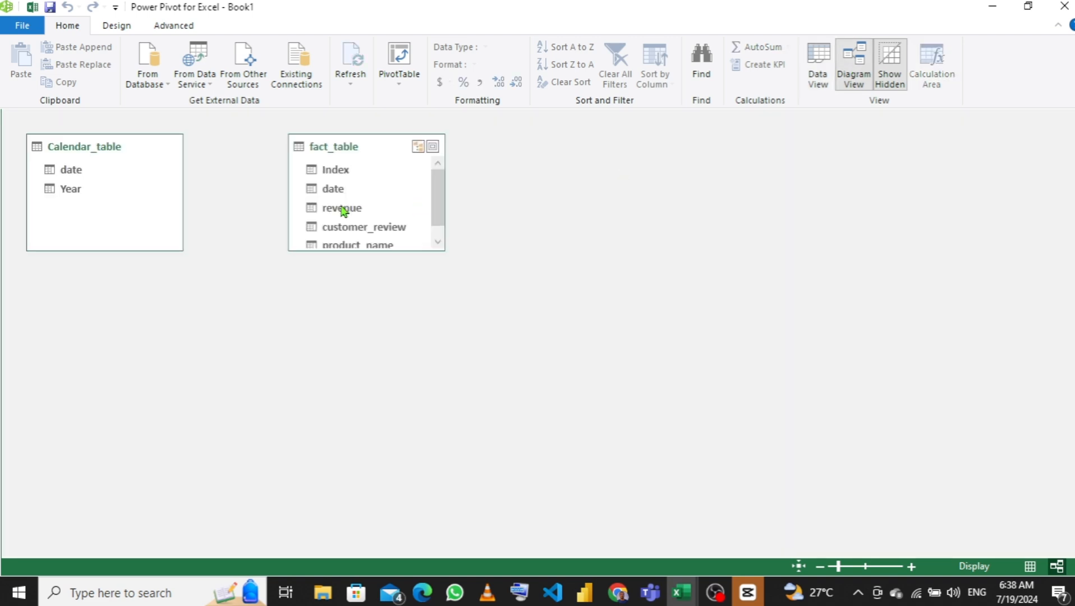
{"action": "left_click_drag", "start_coordinate": [144, 249], "coordinate": [146, 265]}
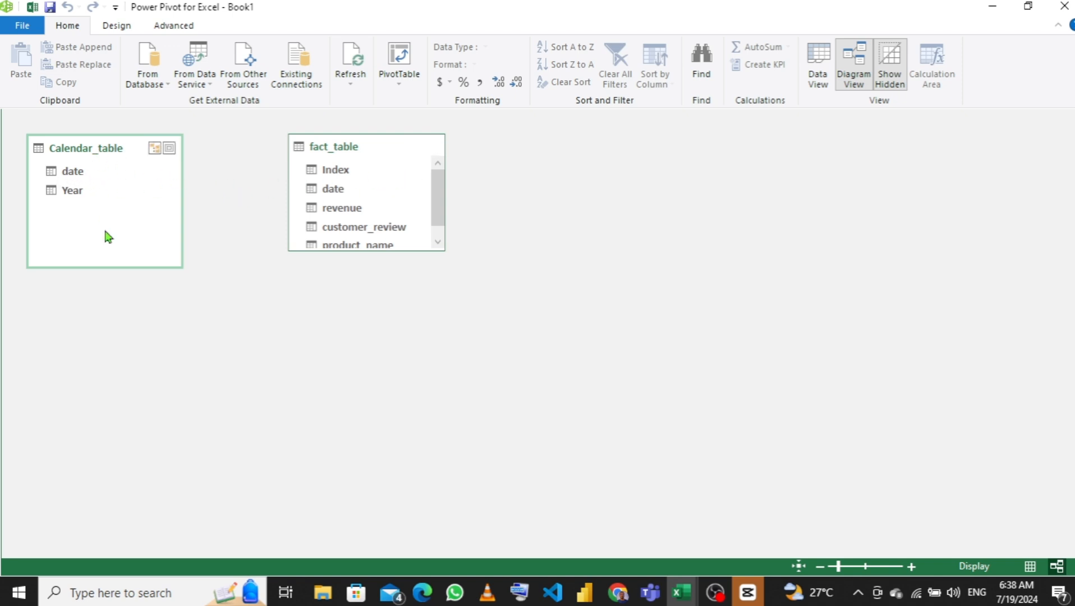
{"action": "left_click", "coordinate": [345, 193]}
{"action": "left_click_drag", "start_coordinate": [345, 193], "coordinate": [81, 173]}
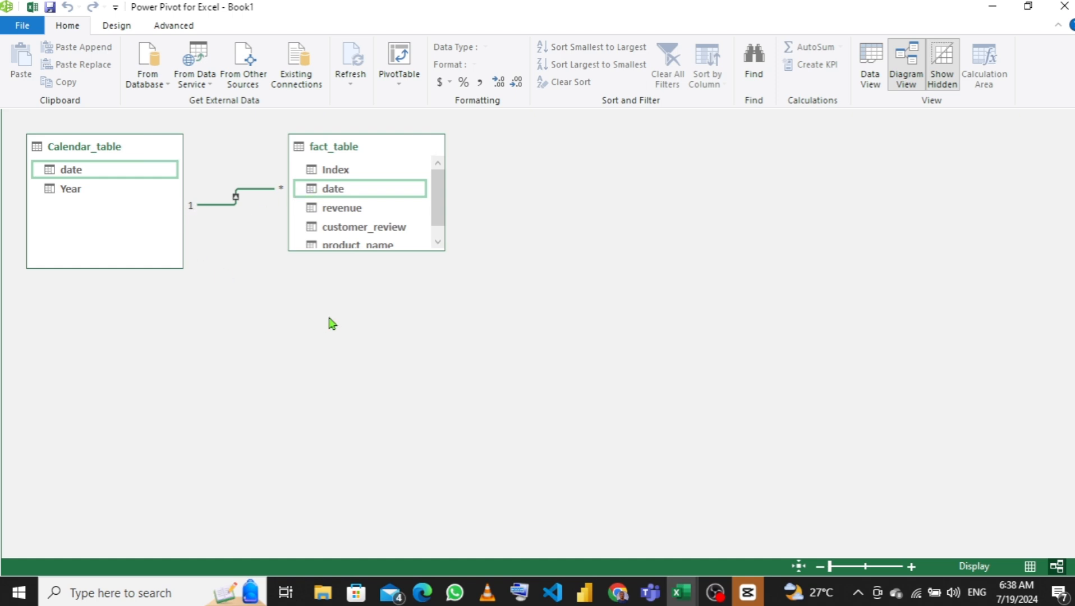
{"action": "left_click", "coordinate": [1064, 7]}
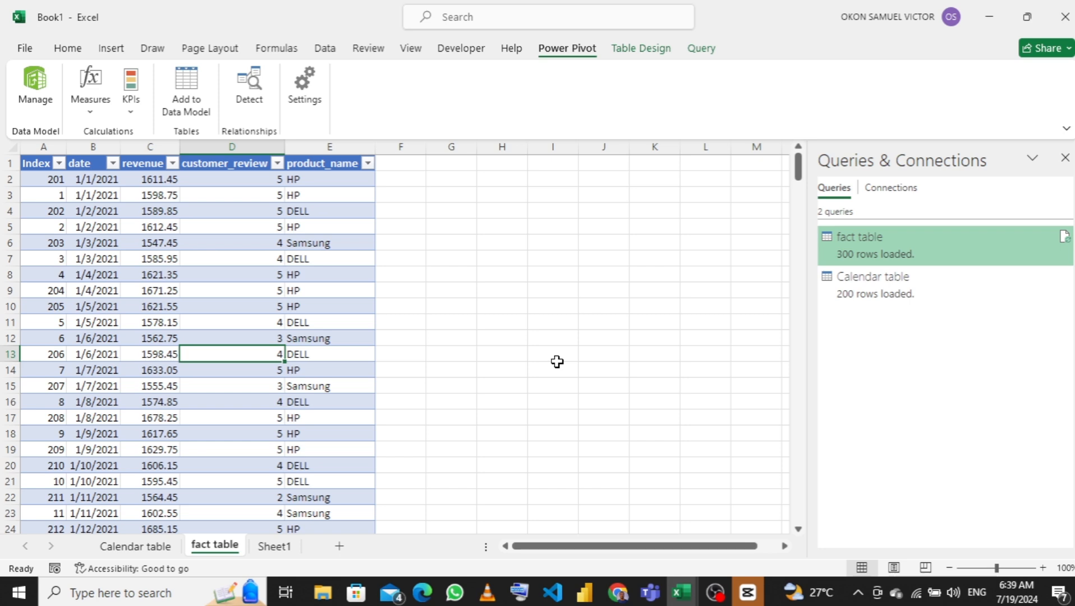
Reopen the data model and generate a new built-in date table in it.
{"action": "left_click", "coordinate": [37, 91]}
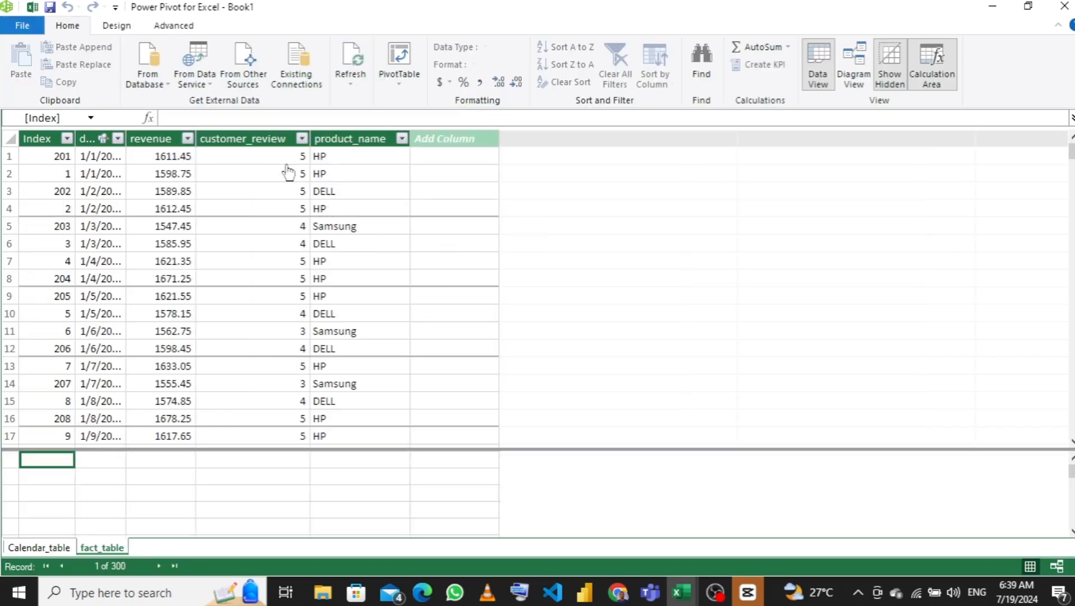
{"action": "left_click", "coordinate": [117, 26]}
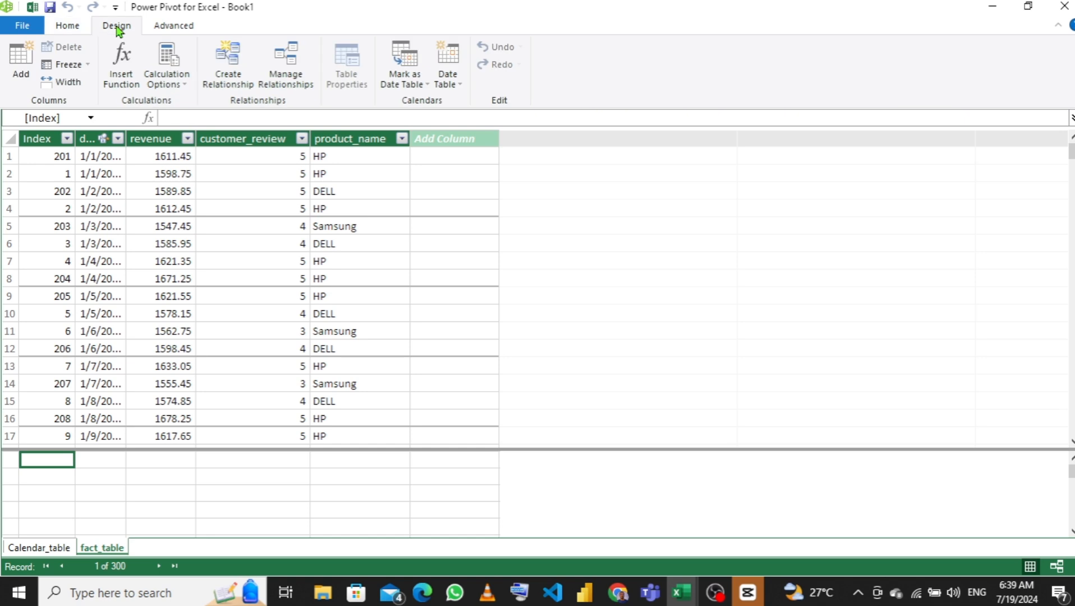
{"action": "left_click", "coordinate": [460, 86]}
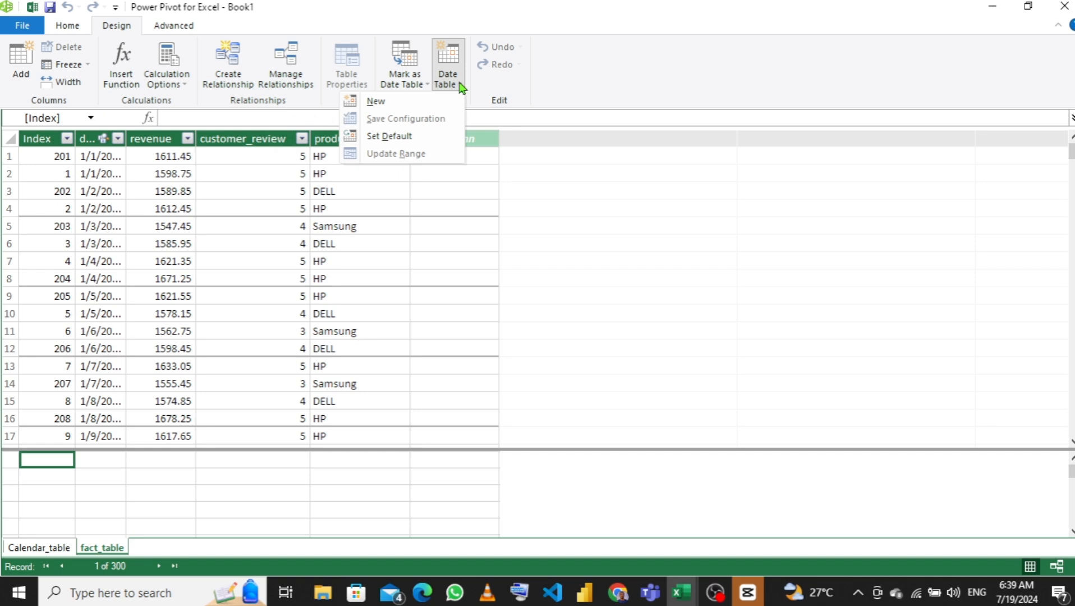
{"action": "left_click", "coordinate": [414, 104]}
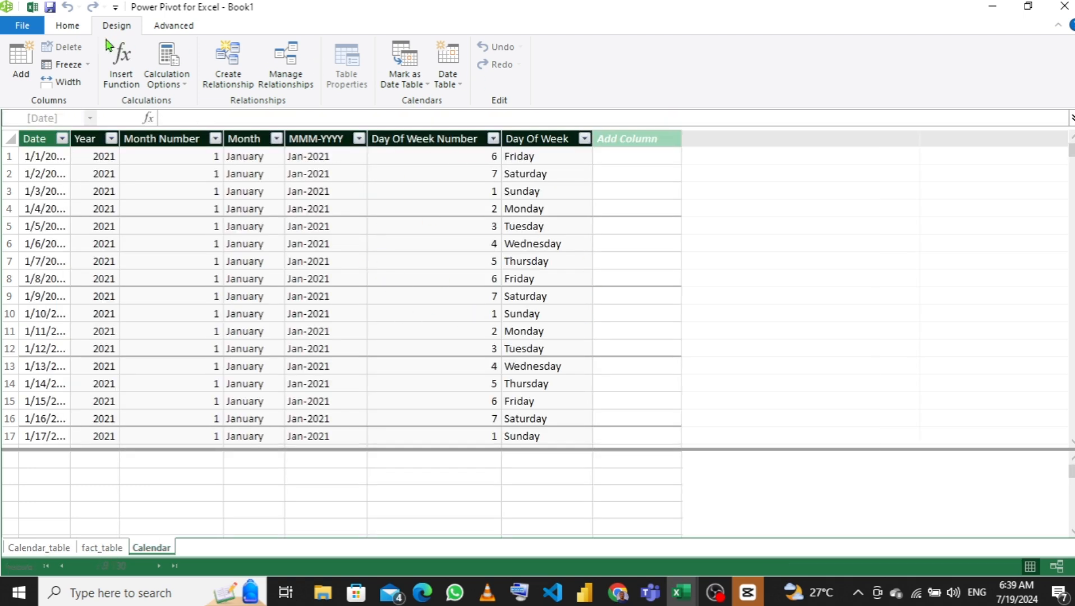
{"action": "left_click", "coordinate": [75, 29]}
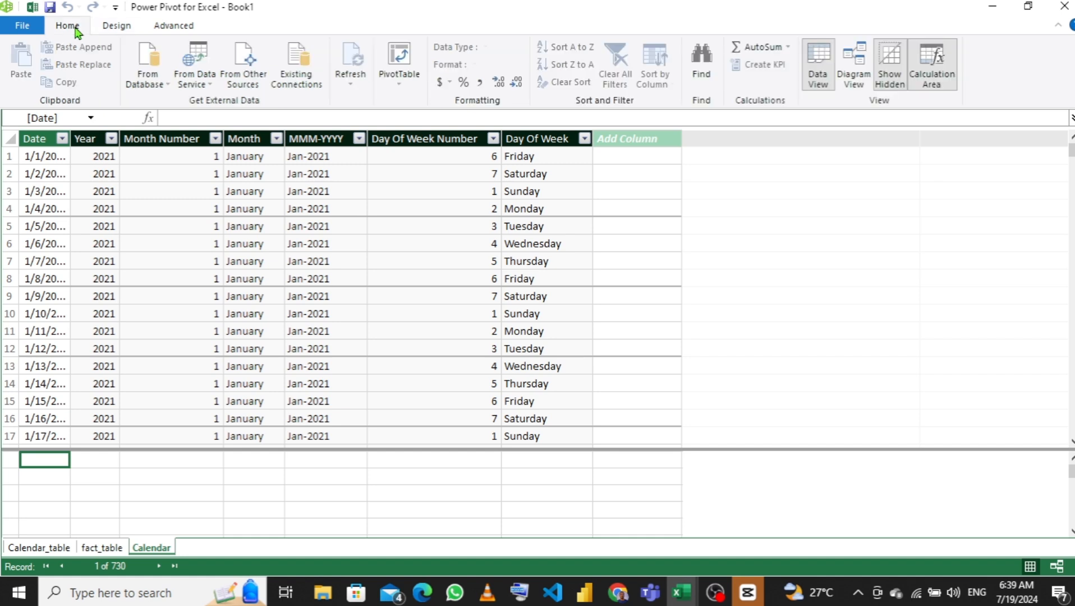
Show the model's Diagram View, enlarge the Calendar table to list all its fields, and delete its Date Hierarchy.
{"action": "left_click", "coordinate": [852, 83]}
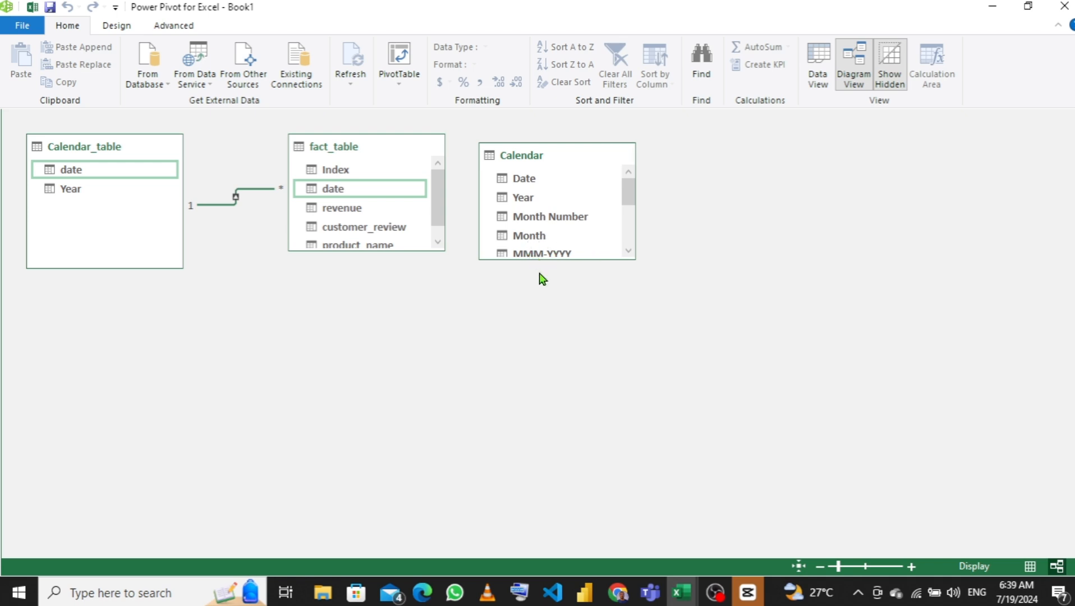
{"action": "left_click_drag", "start_coordinate": [540, 259], "coordinate": [546, 413]}
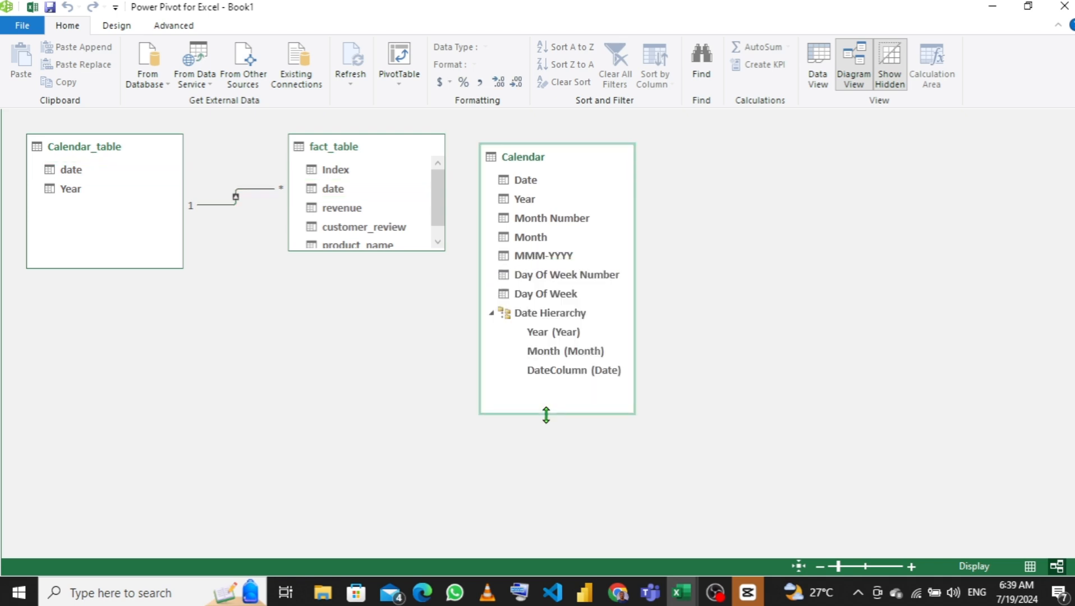
{"action": "left_click", "coordinate": [532, 315]}
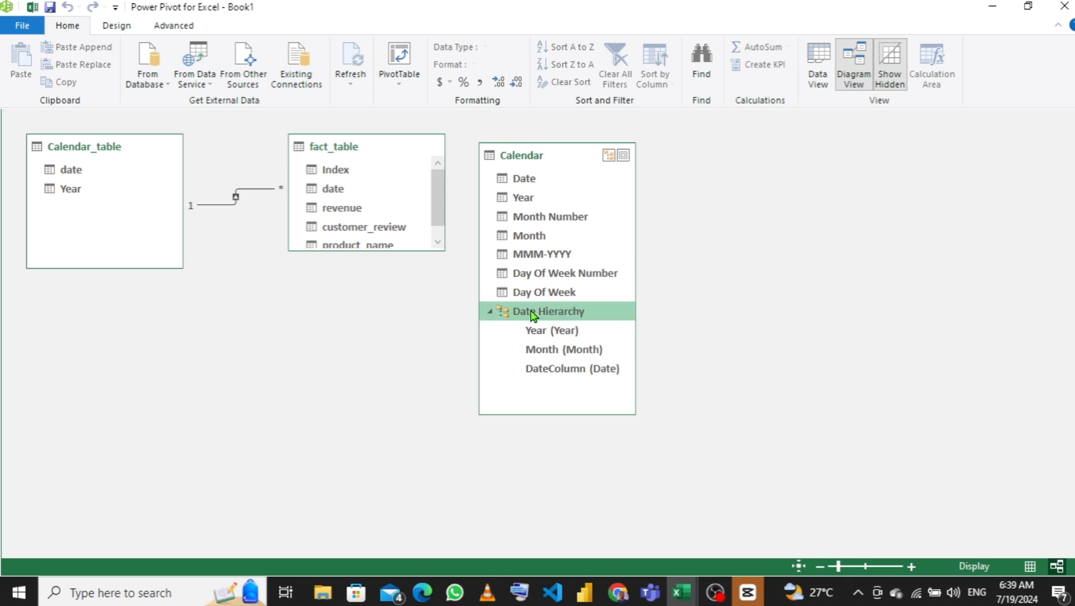
{"action": "right_click", "coordinate": [532, 316]}
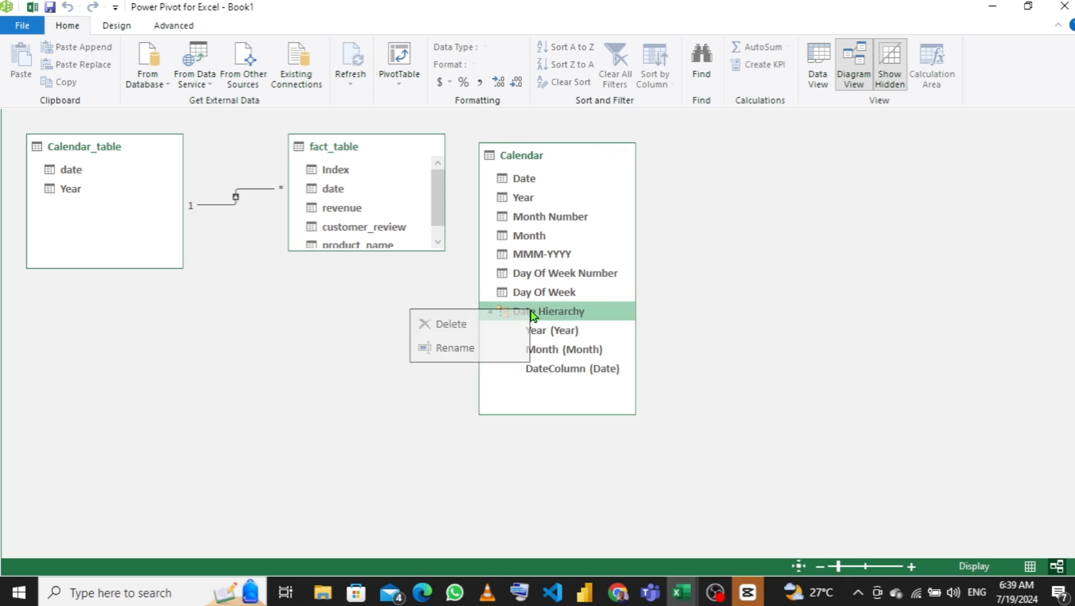
{"action": "left_click", "coordinate": [485, 329]}
{"action": "left_click", "coordinate": [504, 320]}
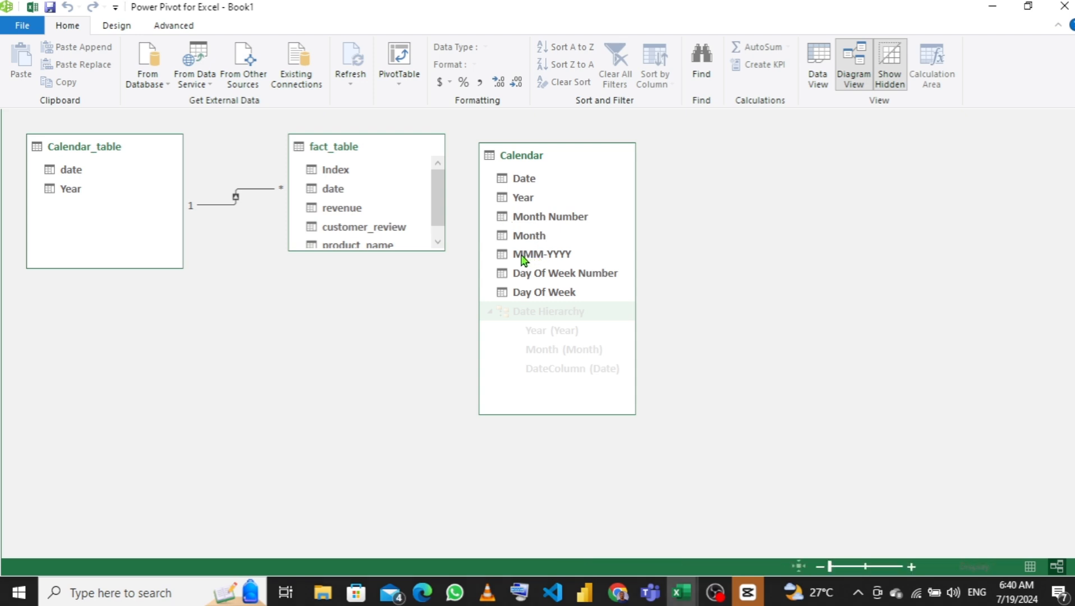
Delete the MMM-YYYY column from the Calendar table in the model and shrink the table box to fit its remaining fields.
{"action": "right_click", "coordinate": [523, 259]}
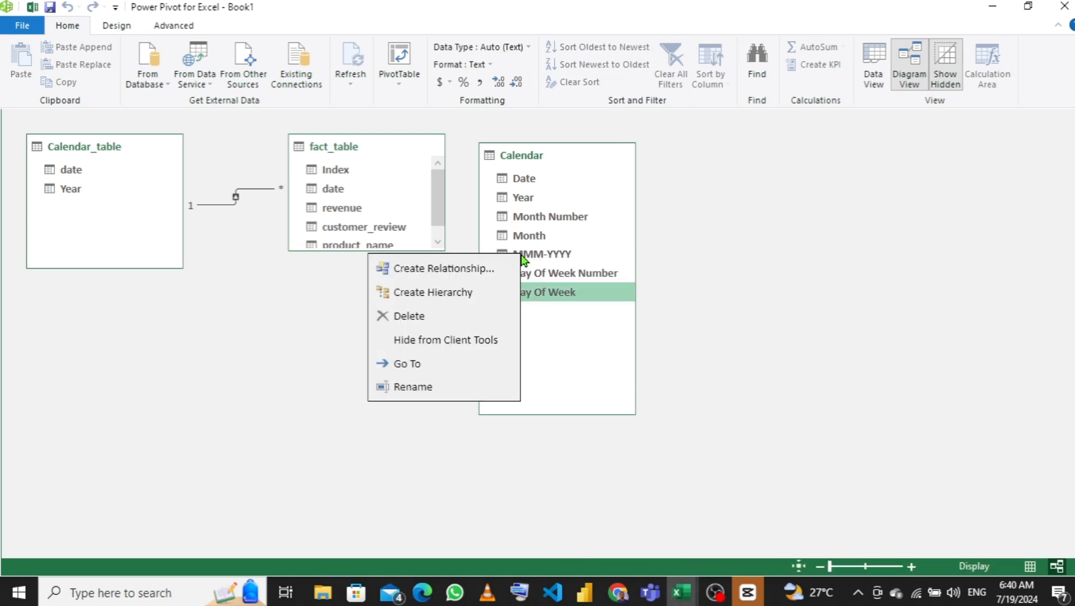
{"action": "left_click", "coordinate": [399, 316]}
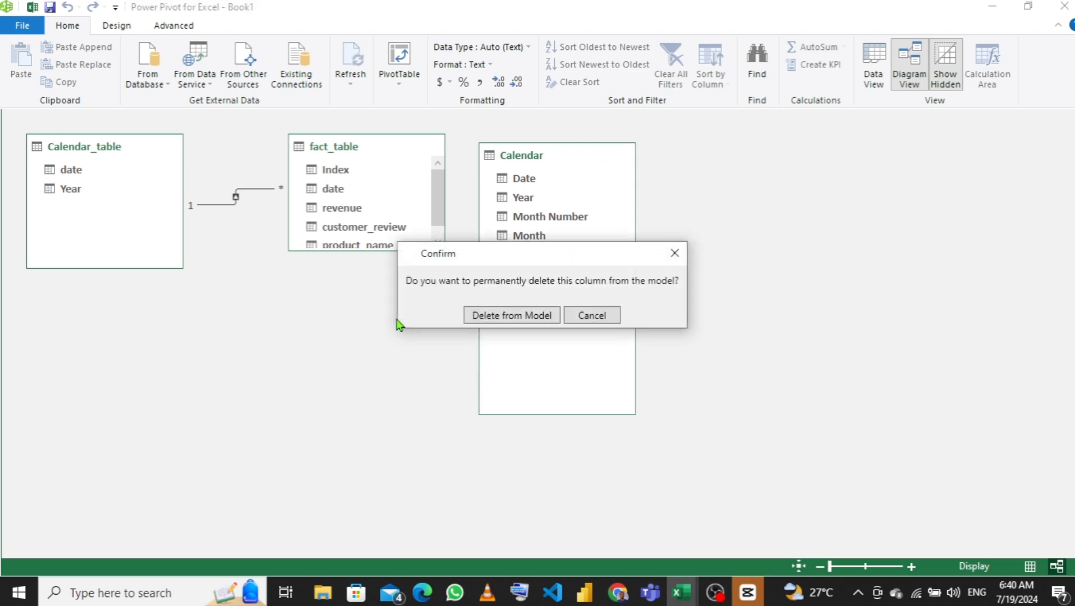
{"action": "left_click", "coordinate": [490, 320]}
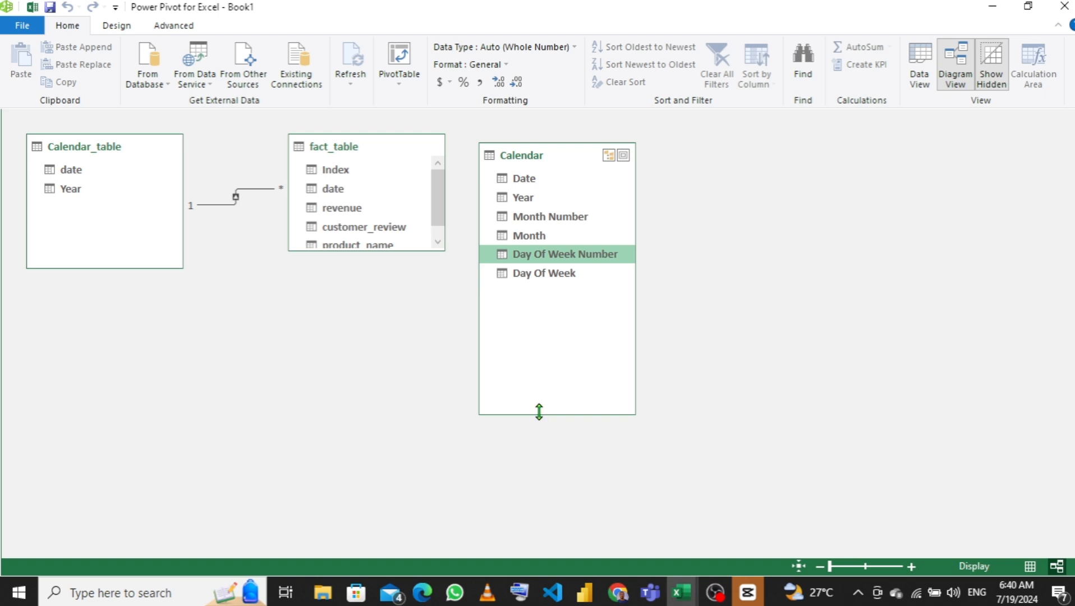
{"action": "left_click_drag", "start_coordinate": [539, 412], "coordinate": [529, 313]}
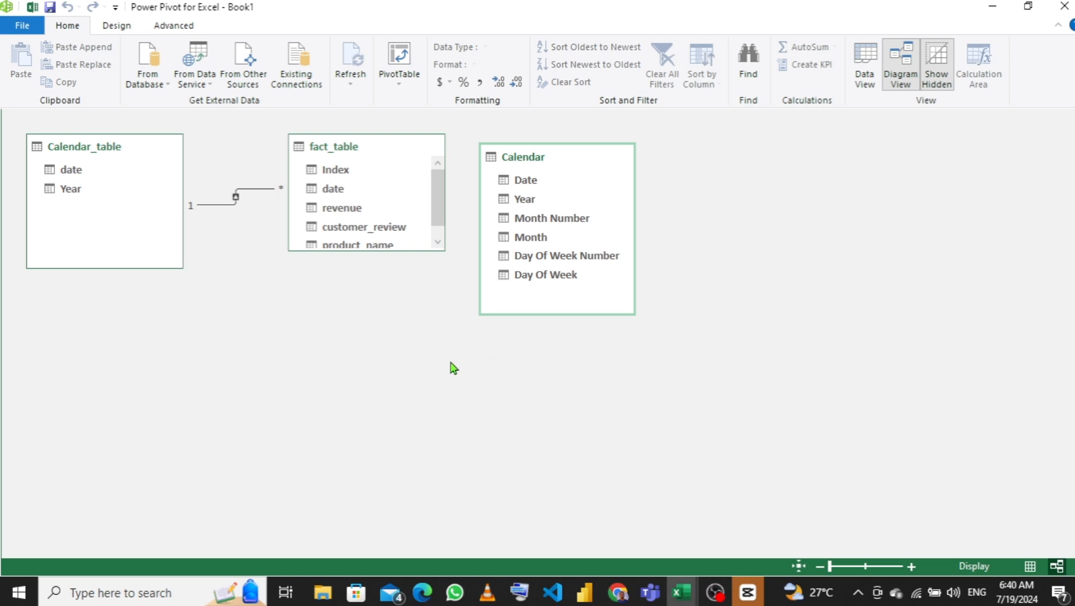
Relate fact_table's date field to the Calendar table's Date field, move Calendar farther from fact_table, and close Power Pivot.
{"action": "left_click", "coordinate": [339, 194]}
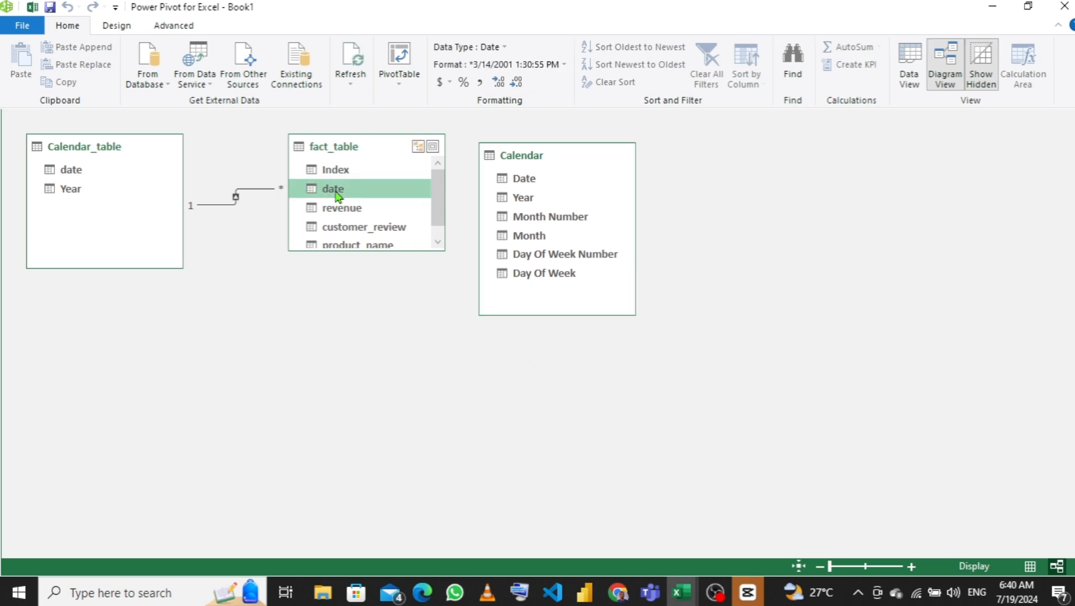
{"action": "mouse_move", "coordinate": [337, 194]}
{"action": "left_mouse_down"}
{"action": "mouse_move", "coordinate": [408, 171]}
{"action": "mouse_move", "coordinate": [547, 192]}
{"action": "mouse_move", "coordinate": [541, 179]}
{"action": "left_mouse_up"}
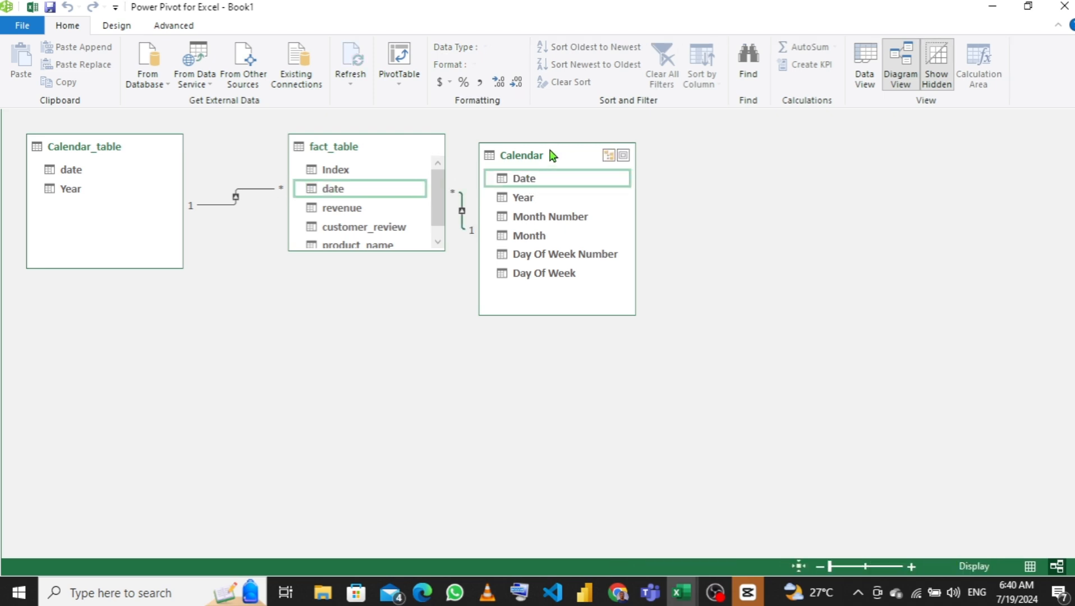
{"action": "left_click_drag", "start_coordinate": [550, 153], "coordinate": [657, 150]}
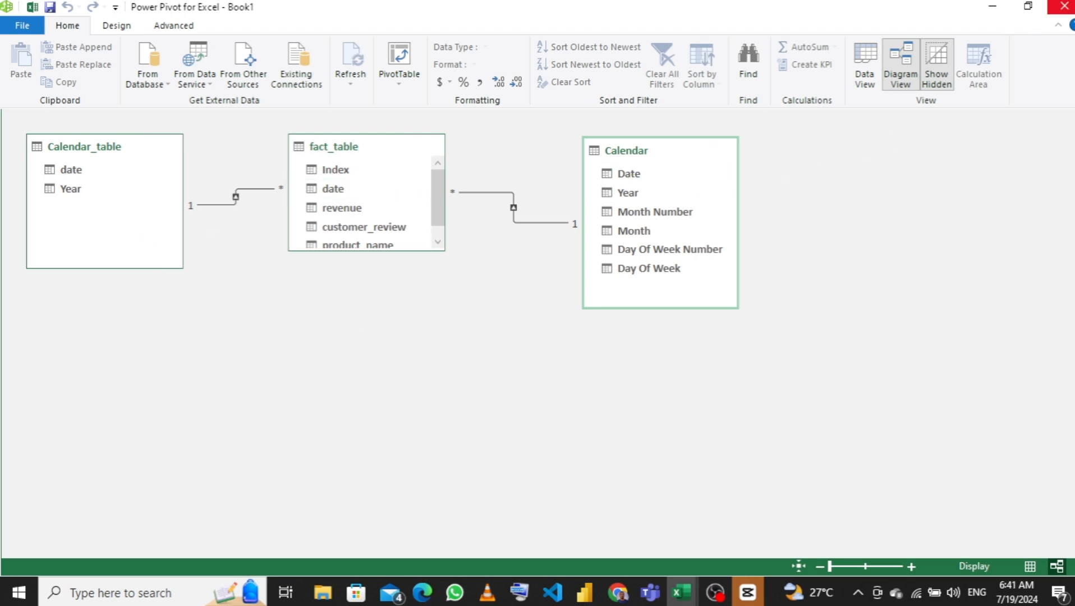
{"action": "left_click", "coordinate": [1070, 6]}
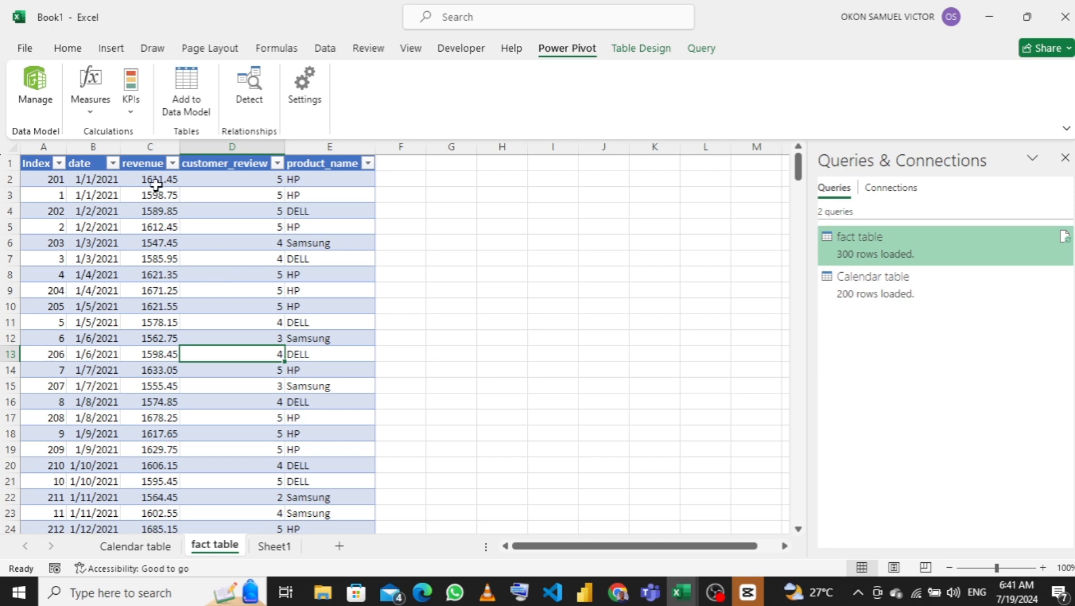
Insert a PivotTable from fact_table on a new worksheet, with its data added to the Data Model.
{"action": "left_click", "coordinate": [139, 337]}
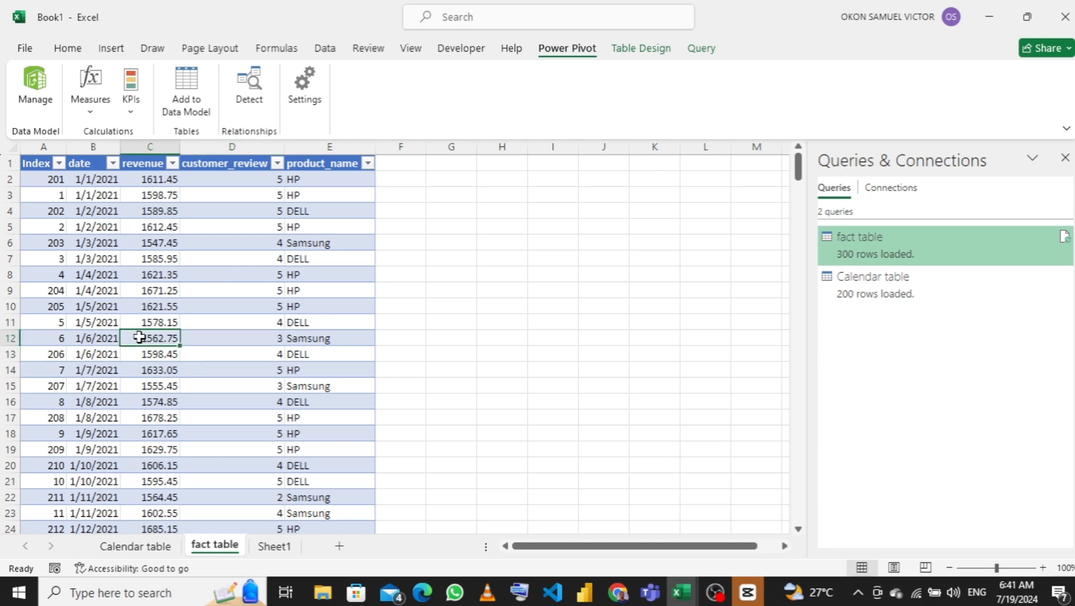
{"action": "left_click", "coordinate": [111, 50]}
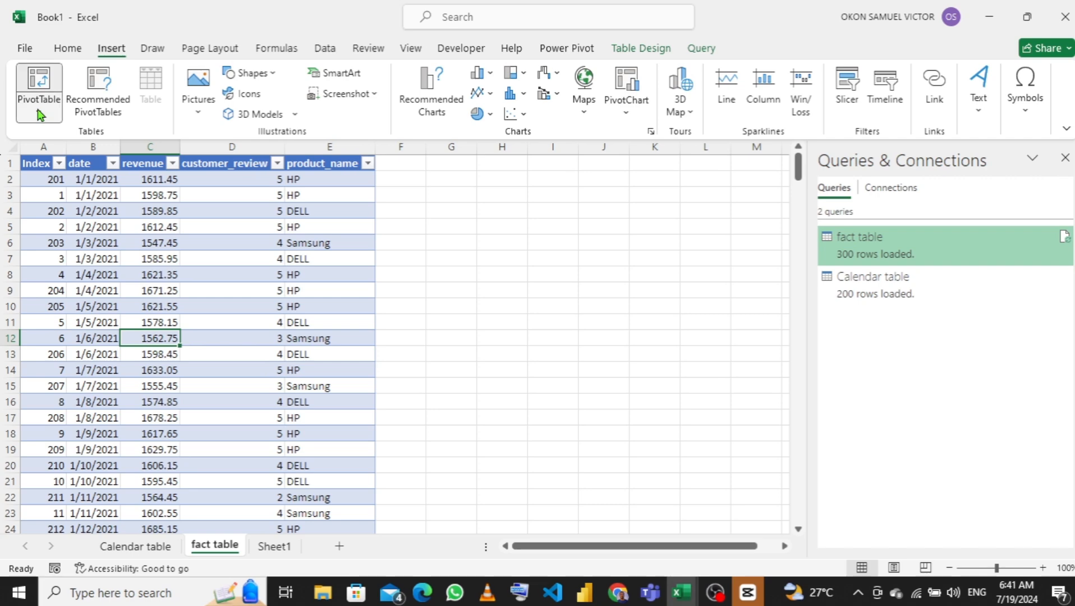
{"action": "left_click", "coordinate": [39, 115]}
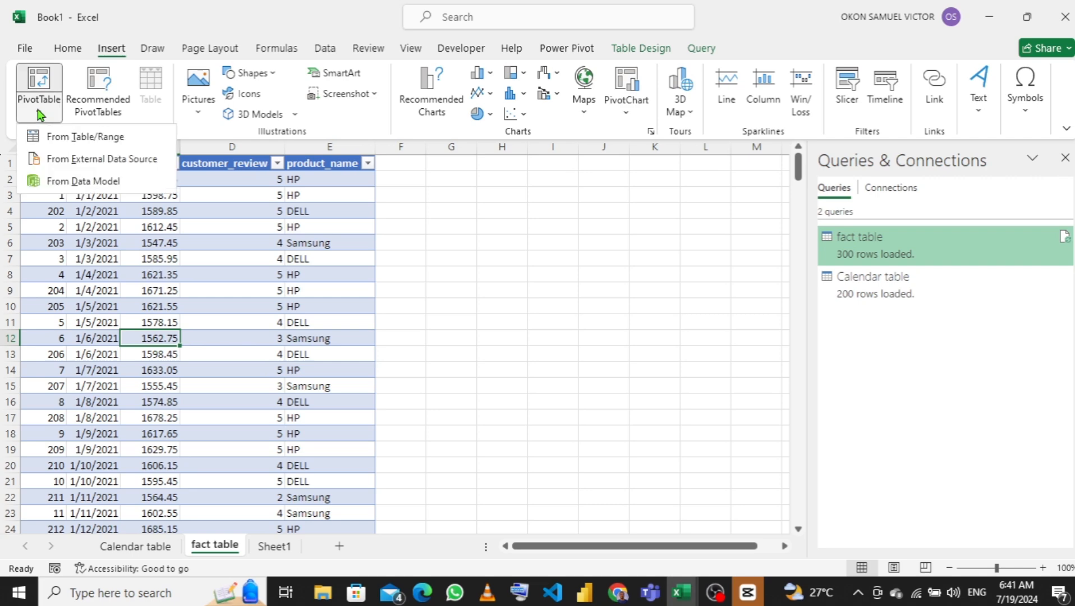
{"action": "left_click", "coordinate": [81, 137]}
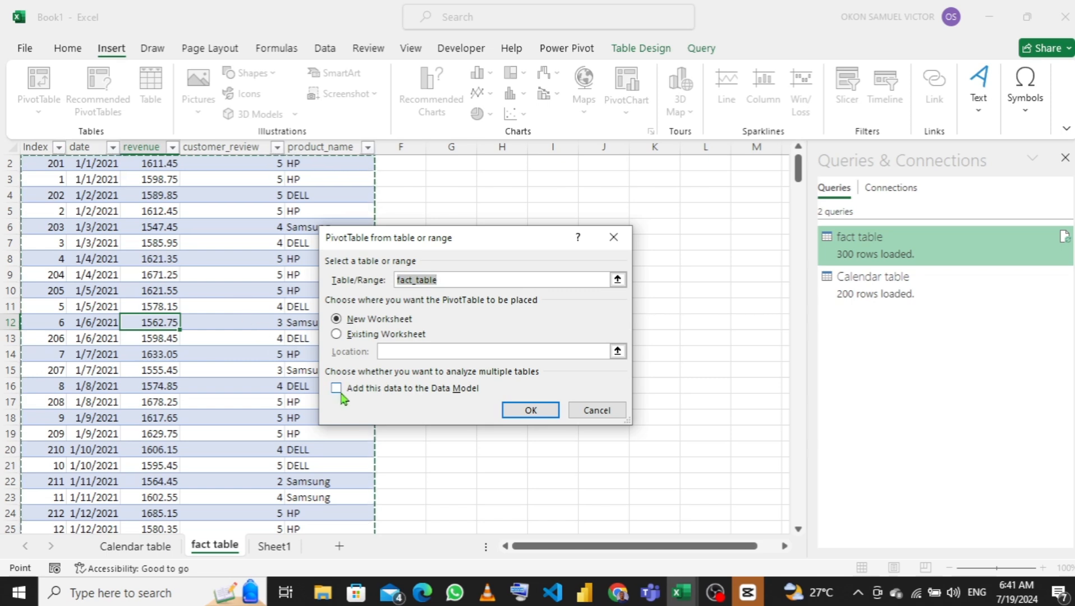
{"action": "left_click", "coordinate": [337, 390]}
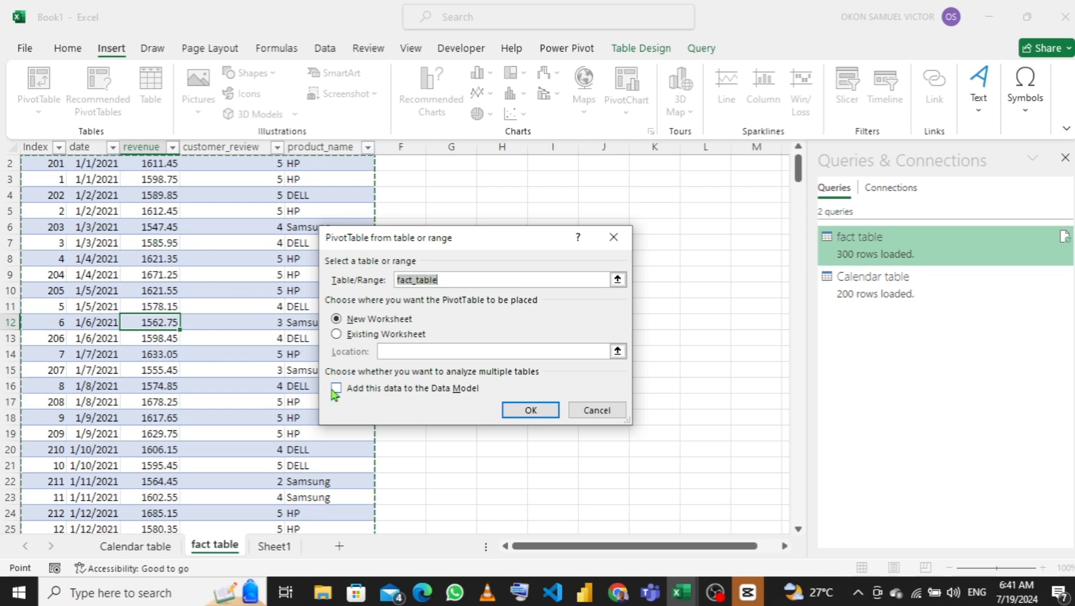
{"action": "left_click", "coordinate": [530, 411]}
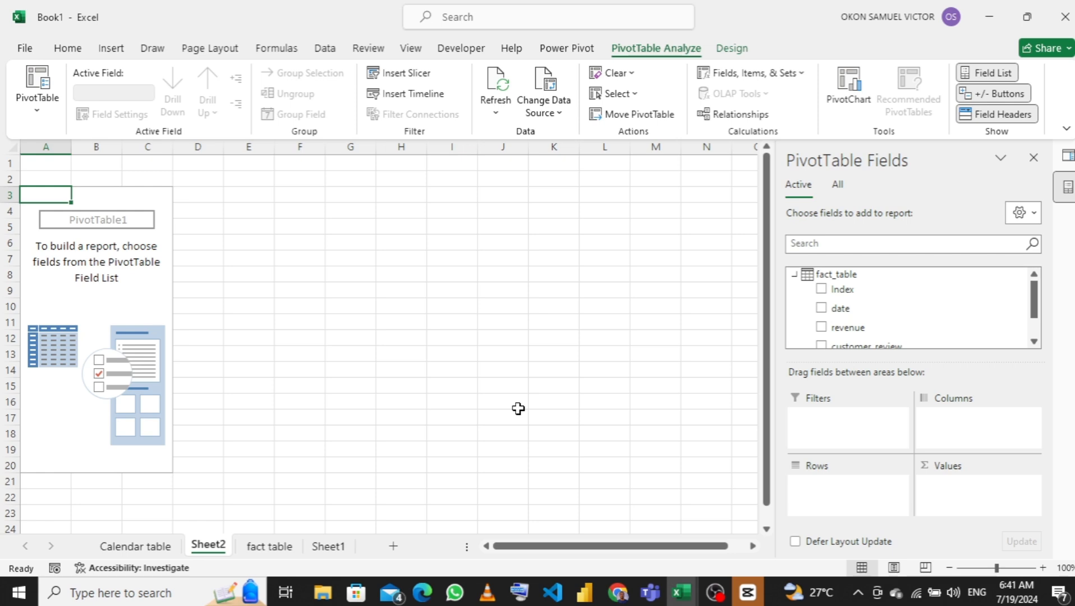
Write the formula note "cy revenue/py revenue" in cell H7 beside the empty PivotTable.
{"action": "left_click", "coordinate": [397, 259]}
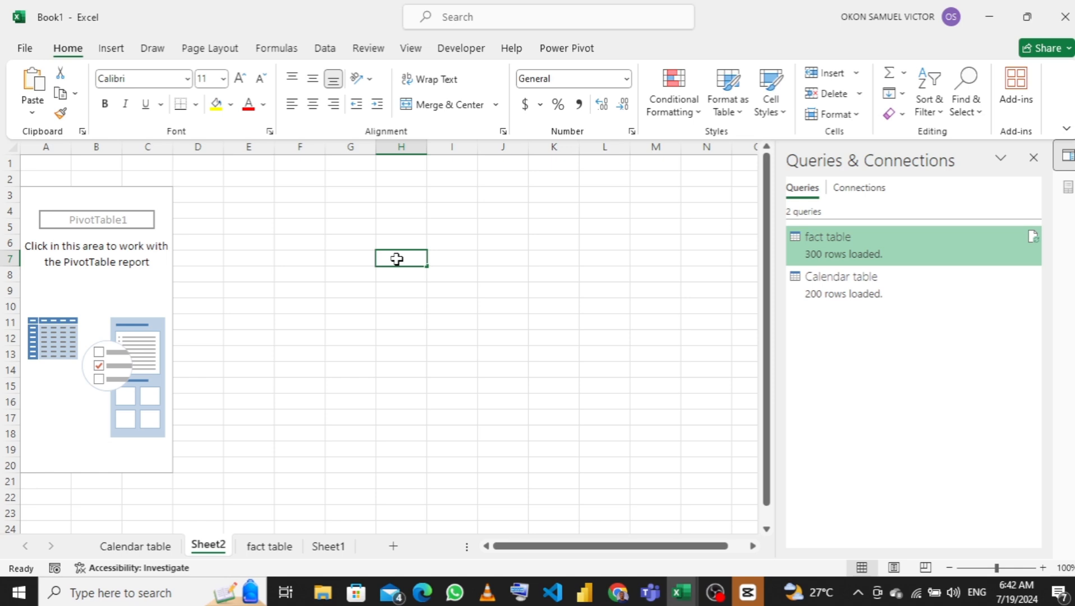
{"action": "type", "text": "cy"}
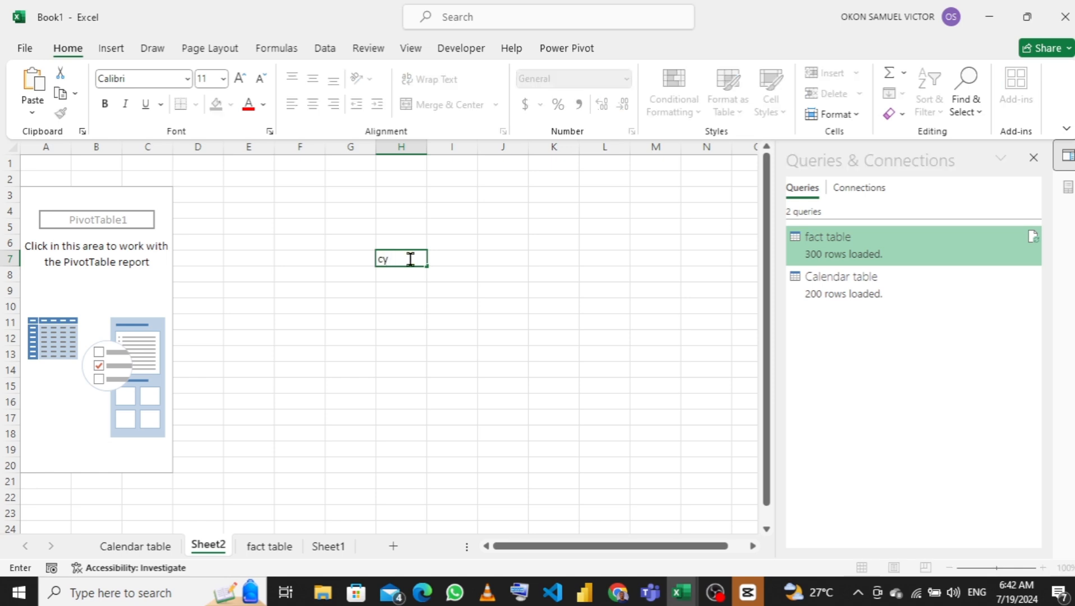
{"action": "type", "text": " revenue/py re"}
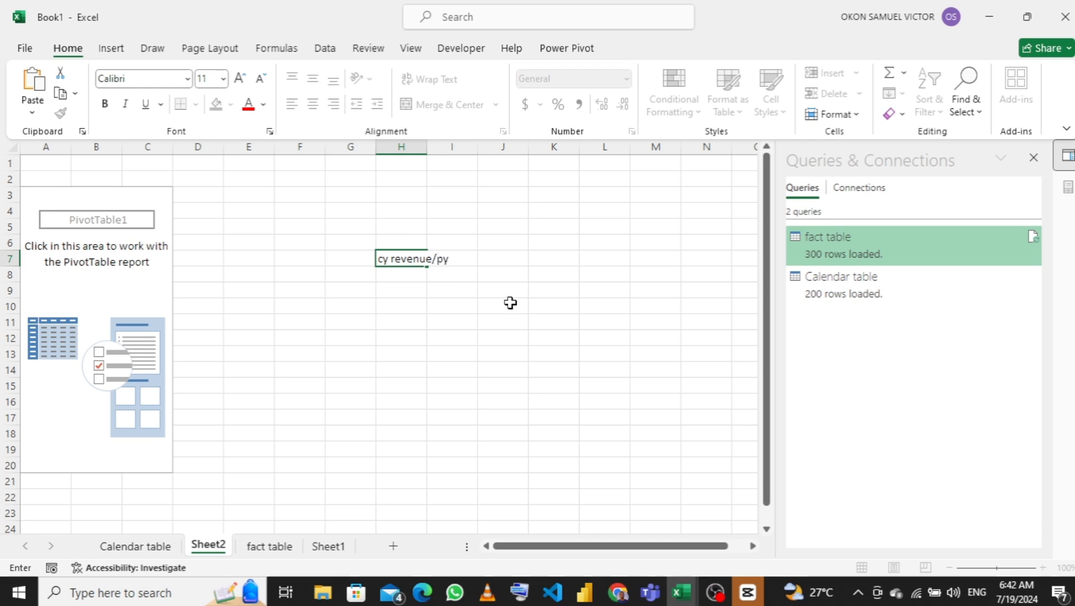
{"action": "type", "text": "venue"}
Change the note in H7 to a parenthesised difference reading "(cy revenue-py revenue )".
{"action": "left_click", "coordinate": [380, 259]}
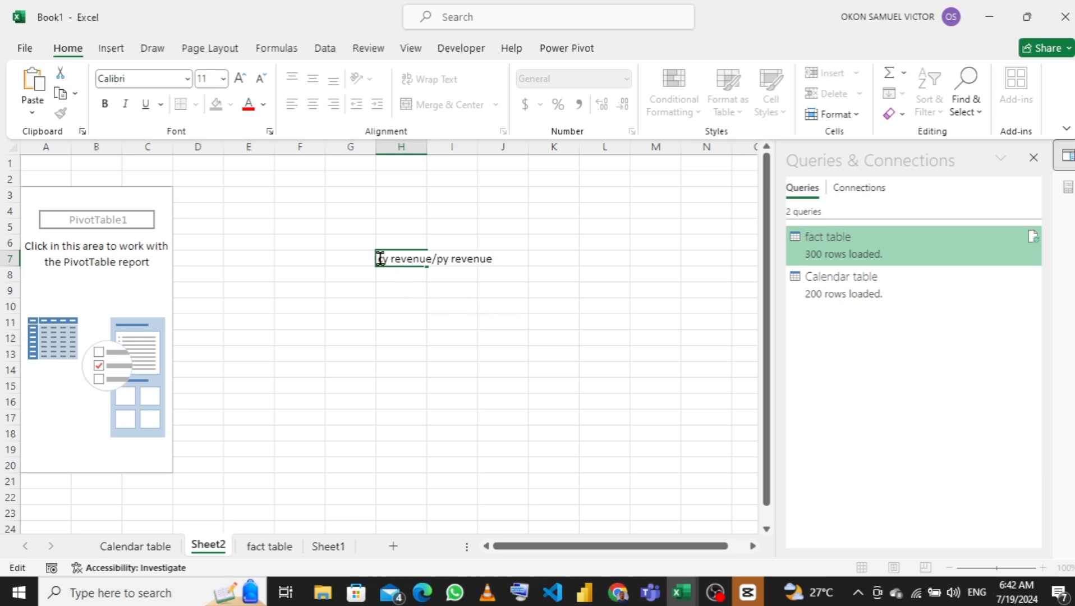
{"action": "left_click", "coordinate": [433, 259]}
{"action": "key", "text": "Delete"}
{"action": "type", "text": "-"}
{"action": "left_click", "coordinate": [500, 257]}
{"action": "type", "text": ")"}
{"action": "left_click", "coordinate": [379, 256]}
{"action": "type", "text": "*"}
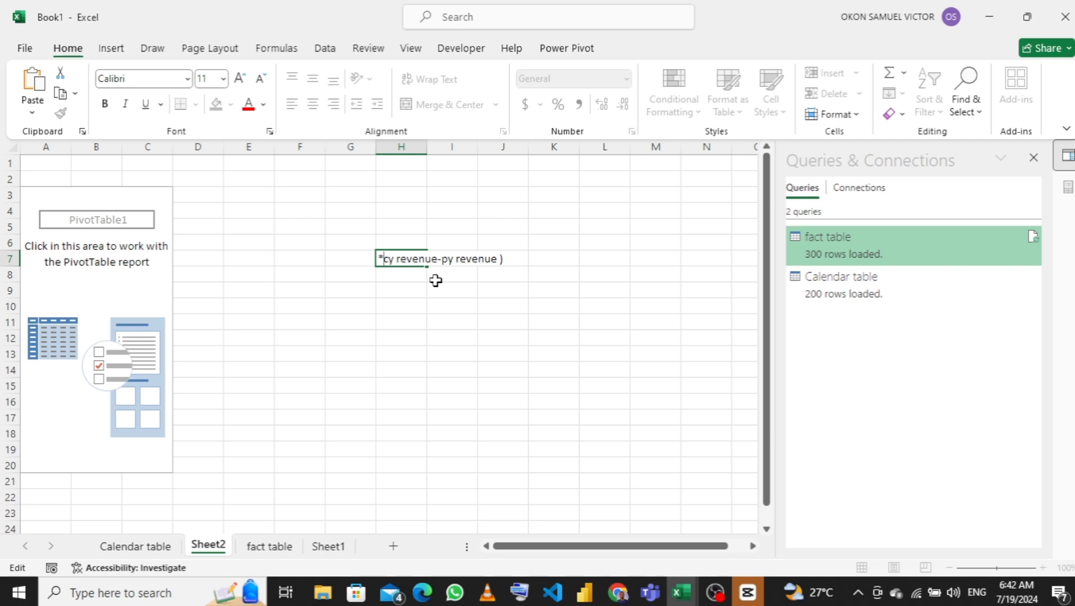
{"action": "key", "text": "BackSpace"}
{"action": "type", "text": "("}
{"action": "left_click", "coordinate": [537, 257]}
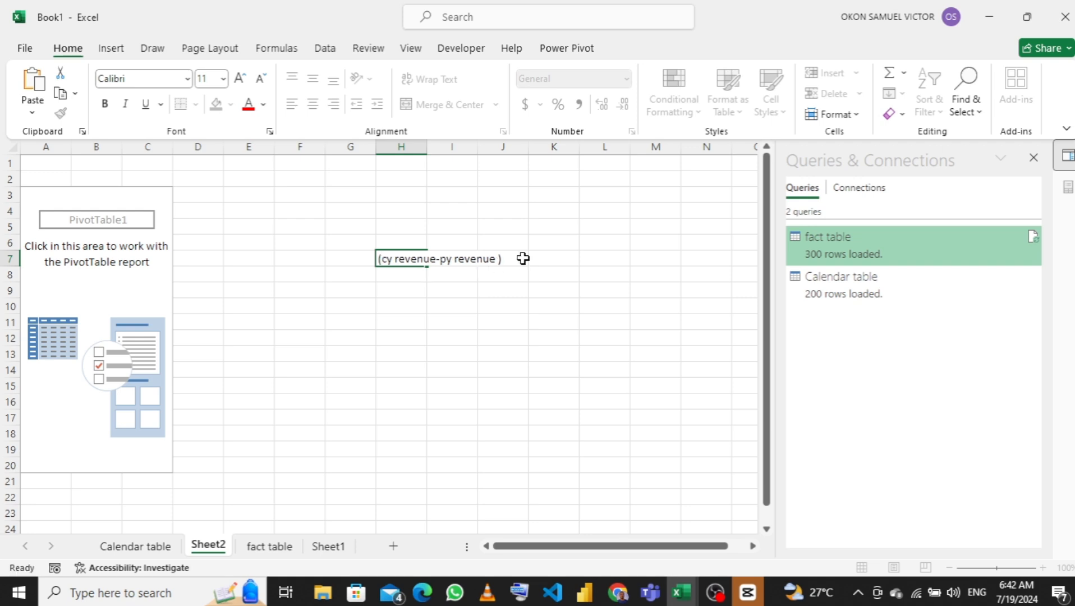
Append "/py revenue" to the note in H7 to complete the growth rate formula.
{"action": "left_click", "coordinate": [511, 259]}
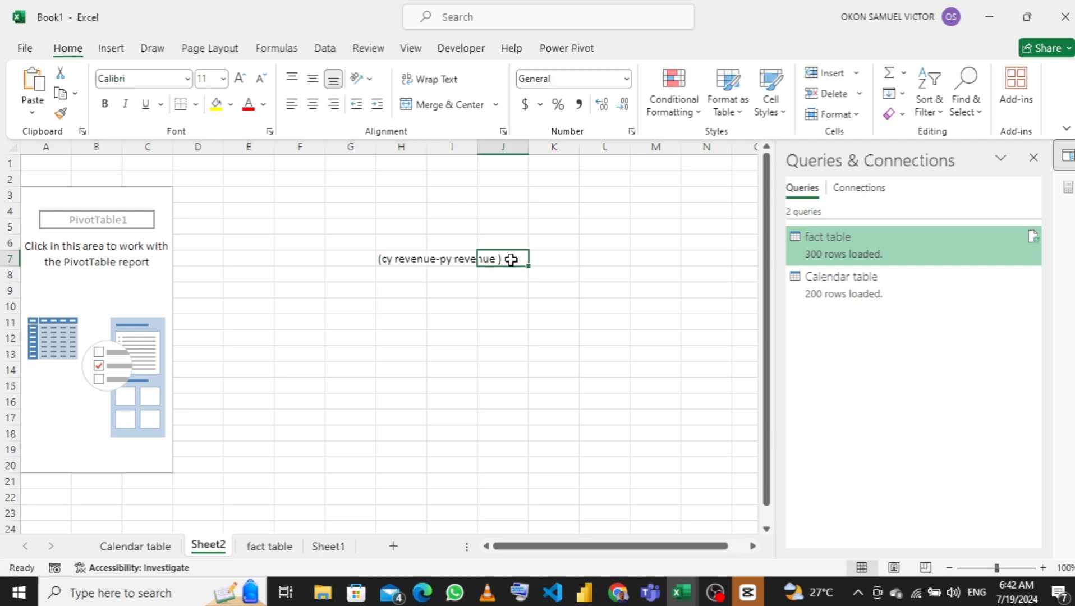
{"action": "left_click", "coordinate": [444, 259]}
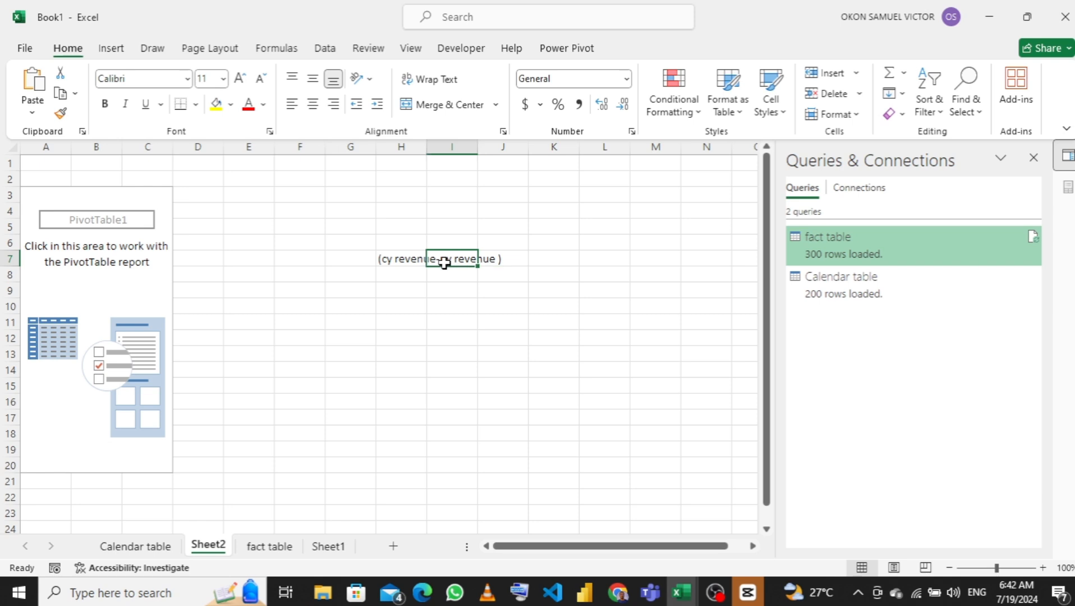
{"action": "left_click", "coordinate": [407, 258]}
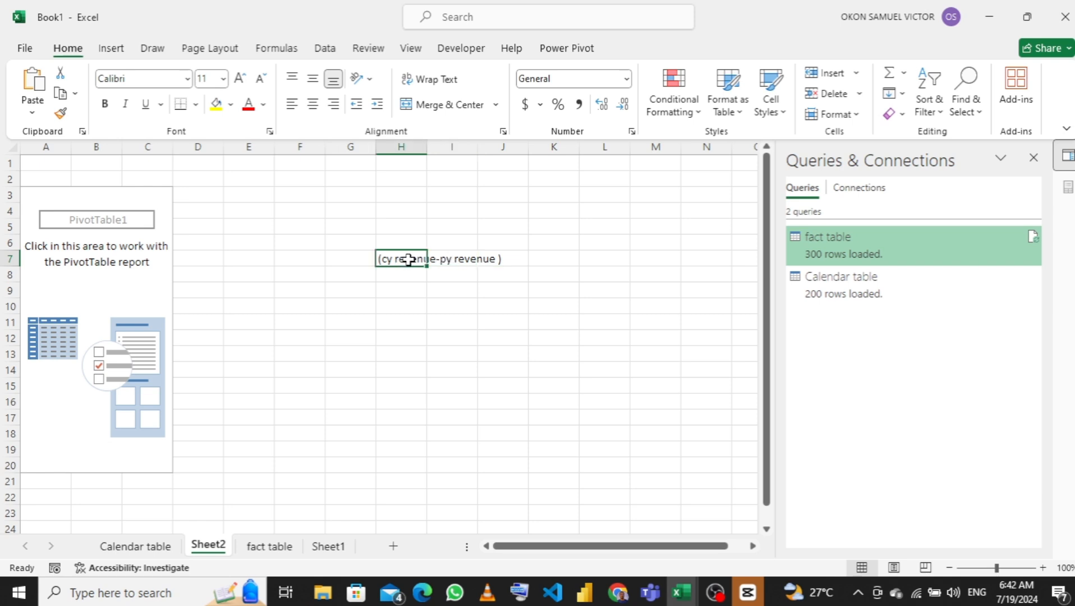
{"action": "left_click", "coordinate": [502, 258]}
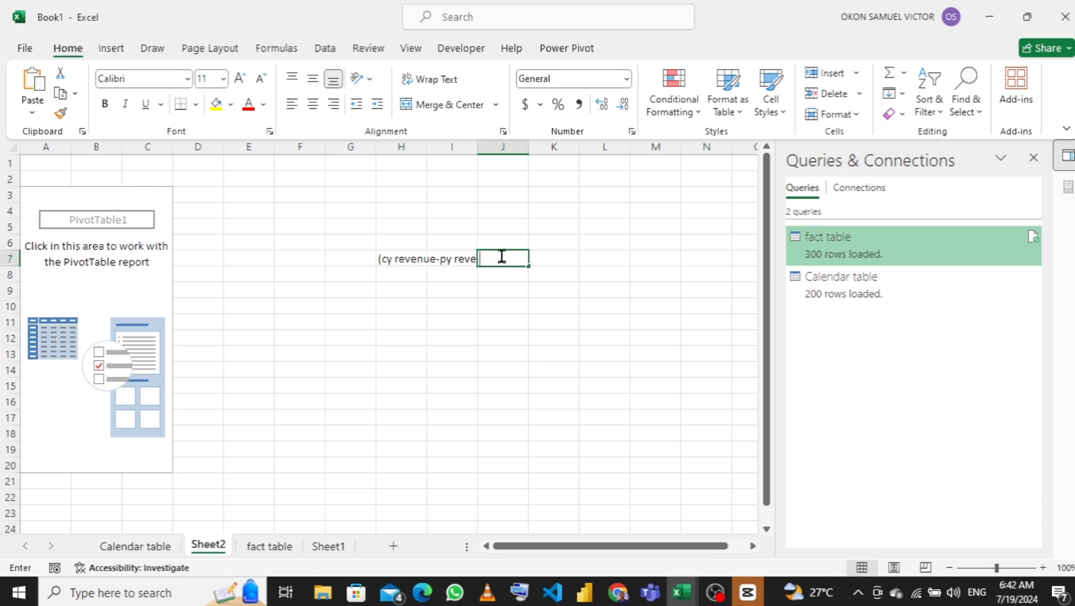
{"action": "left_click", "coordinate": [408, 260]}
{"action": "double_click", "coordinate": [410, 259]}
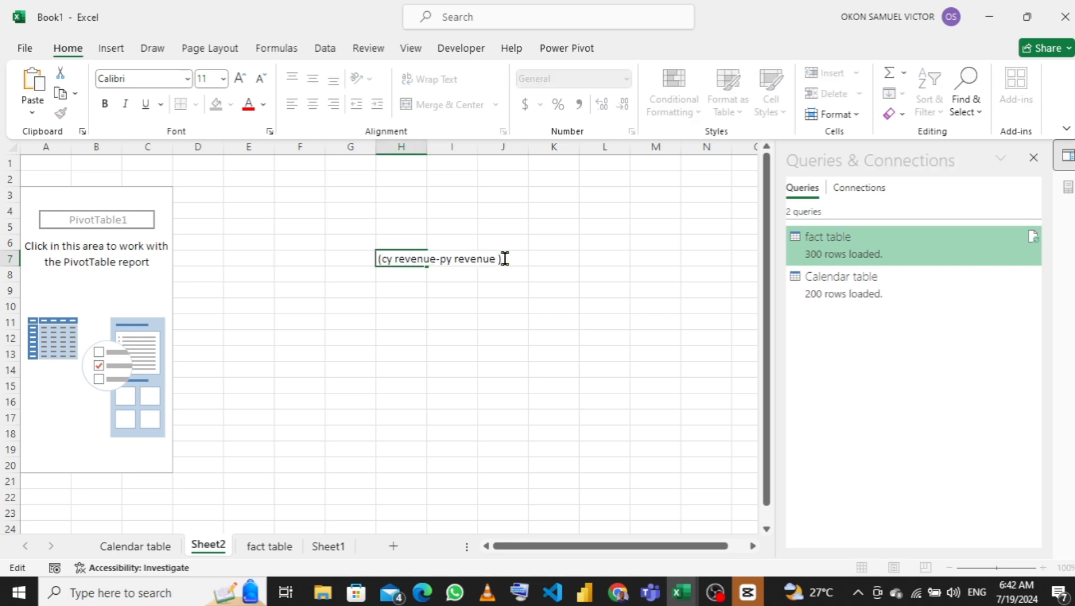
{"action": "type", "text": "/py revenue"}
{"action": "key", "text": "Return"}
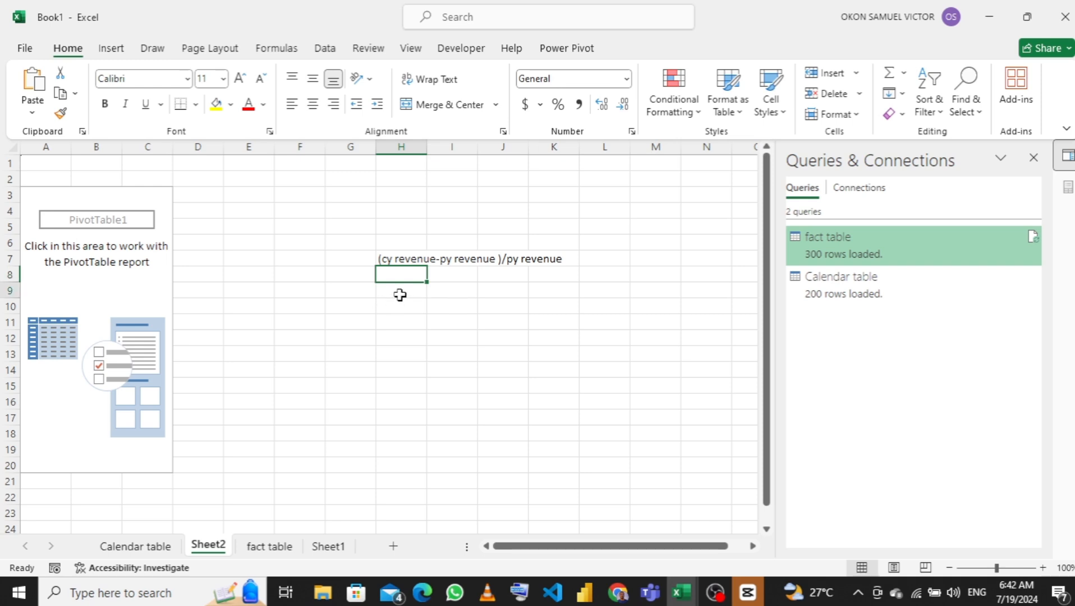
{"action": "left_click", "coordinate": [400, 295]}
{"action": "type", "text": "cy"}
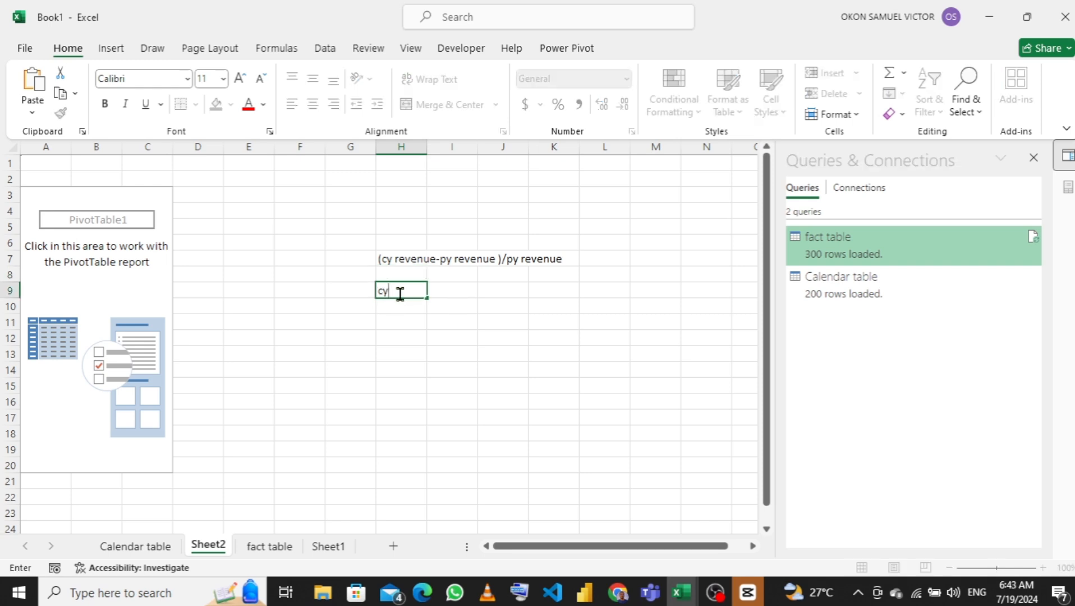
{"action": "type", "text": " rep"}
{"action": "key", "text": "BackSpace"}
{"action": "type", "text": "nue"}
{"action": "key", "text": "BackSpace"}
{"action": "key", "text": "BackSpace"}
{"action": "key", "text": "BackSpace"}
{"action": "key", "text": "BackSpace"}
{"action": "key", "text": "BackSpace"}
{"action": "key", "text": "BackSpace"}
{"action": "key", "text": "BackSpace"}
{"action": "key", "text": "BackSpace"}
{"action": "left_click", "coordinate": [398, 224]}
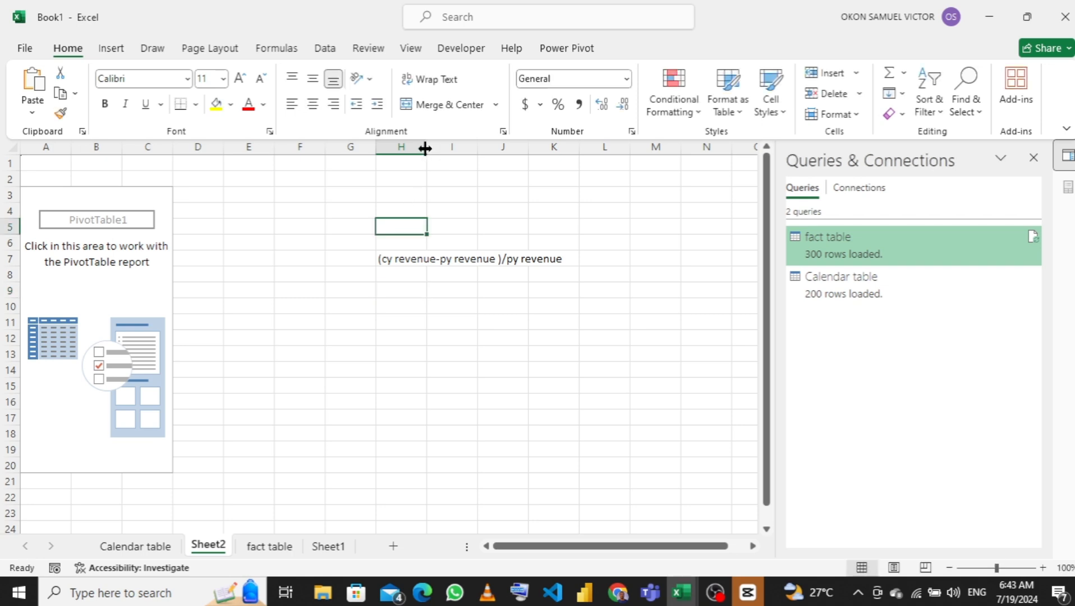
Autofit column H to the width of the growth rate formula note.
{"action": "left_click_drag", "start_coordinate": [426, 145], "coordinate": [426, 146]}
{"action": "double_click", "coordinate": [426, 145]}
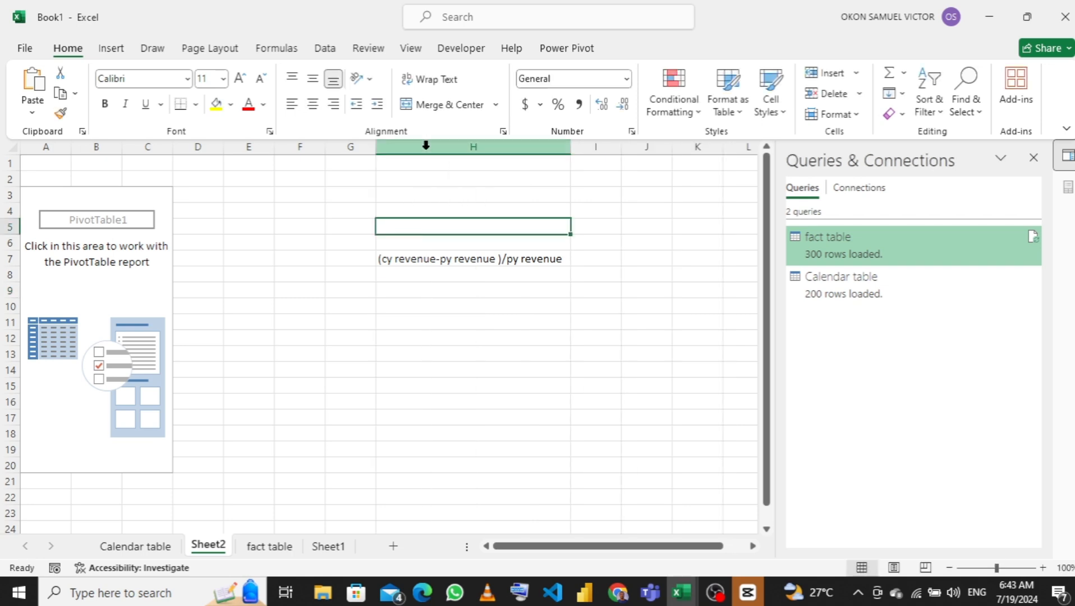
{"action": "left_click", "coordinate": [408, 276]}
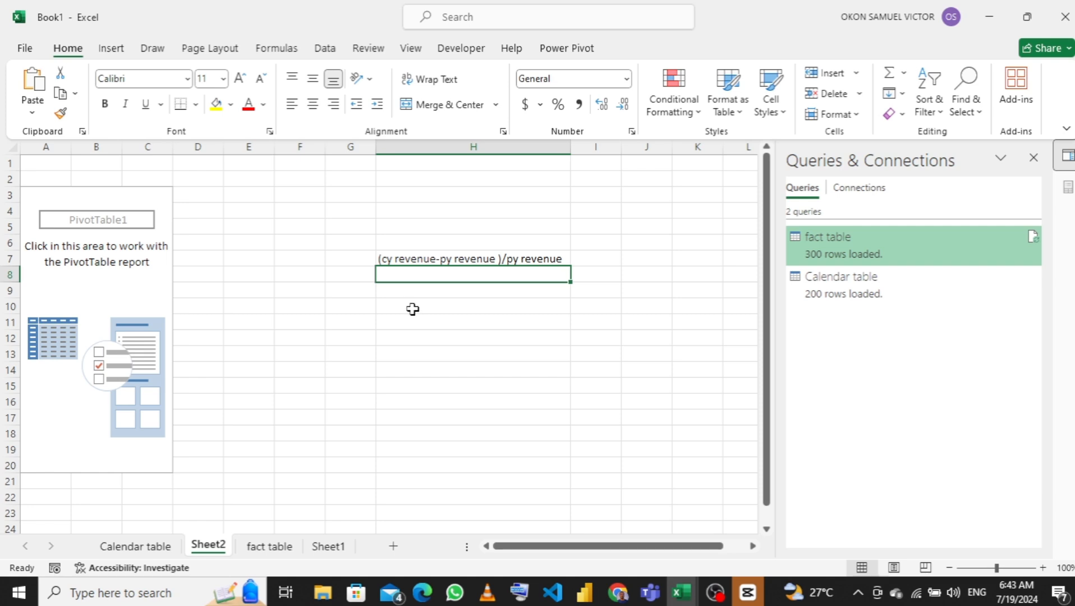
Write the alternative growth rate note "cy revenue/py revenue - 1" in cell H10.
{"action": "left_click", "coordinate": [412, 308]}
{"action": "type", "text": "cy"}
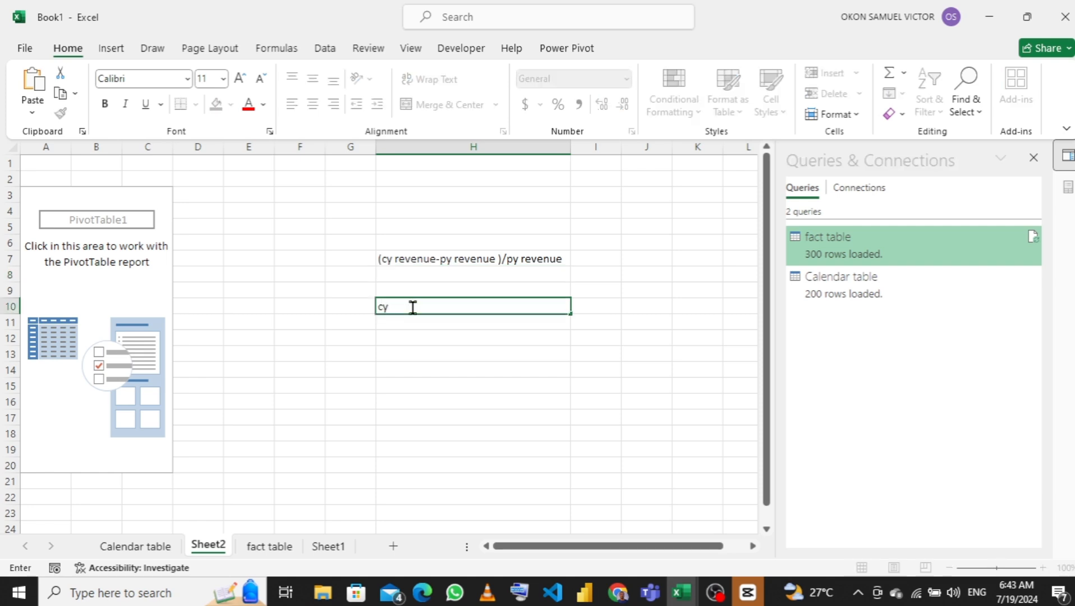
{"action": "type", "text": " revenue/pyre"}
{"action": "key", "text": "BackSpace"}
{"action": "key", "text": "BackSpace"}
{"action": "type", "text": "rev"}
{"action": "key", "text": "BackSpace"}
{"action": "type", "text": "venue - 1"}
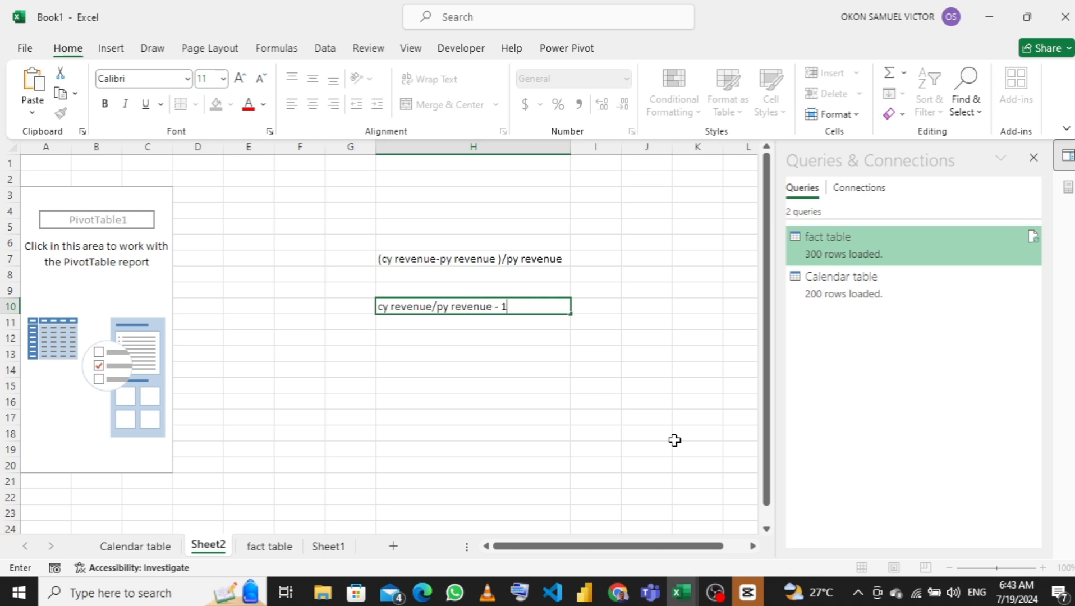
{"action": "key", "text": "Return"}
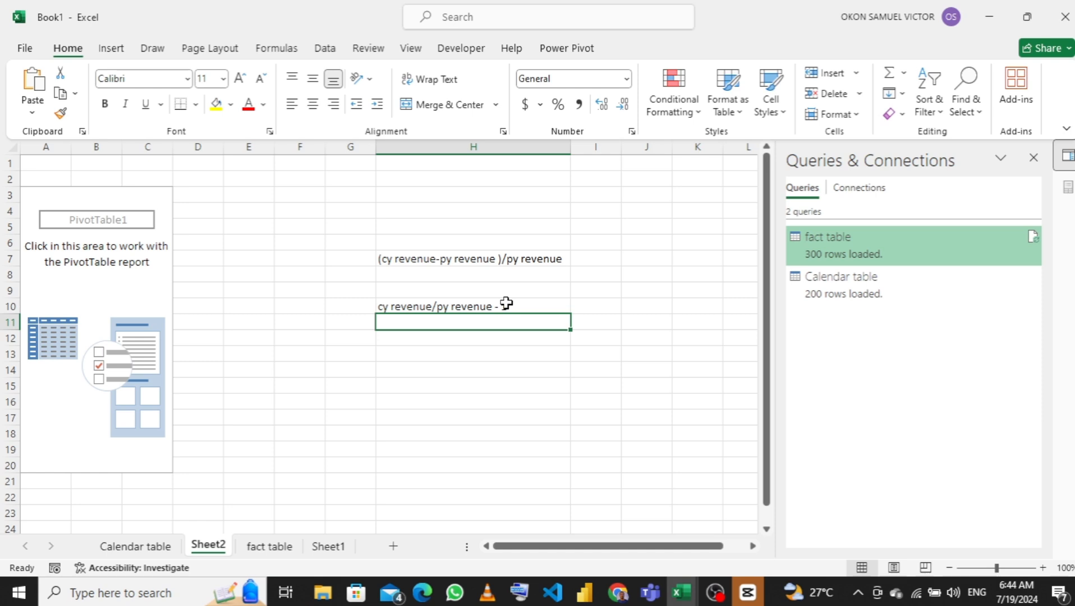
Start a new measure on fact_table from the PivotTable field list and name it "total revenue".
{"action": "left_click", "coordinate": [106, 304]}
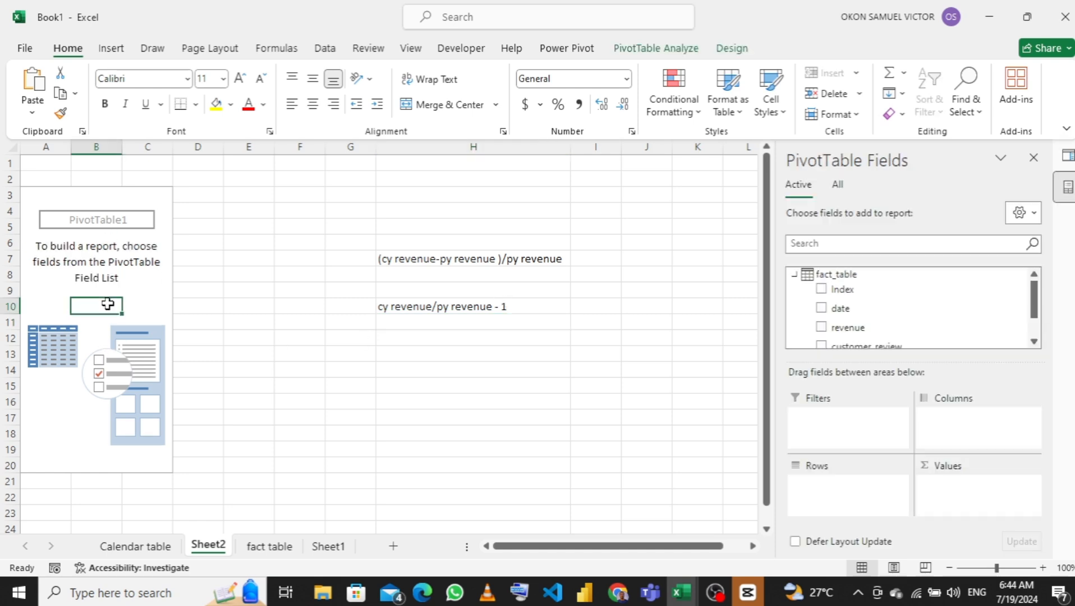
{"action": "right_click", "coordinate": [797, 279]}
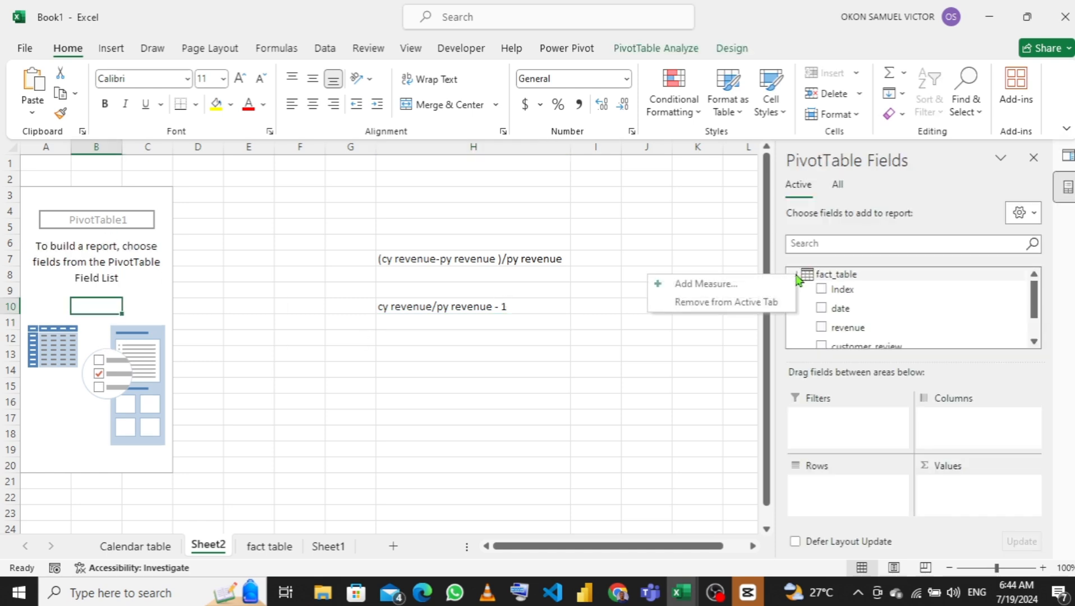
{"action": "left_click", "coordinate": [759, 284]}
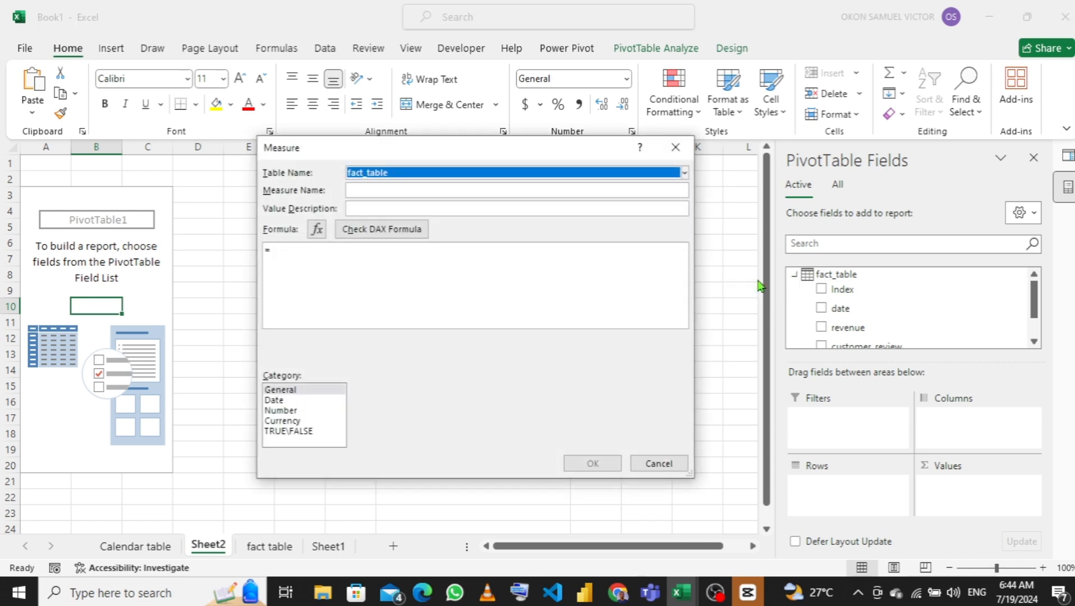
{"action": "left_click", "coordinate": [496, 188]}
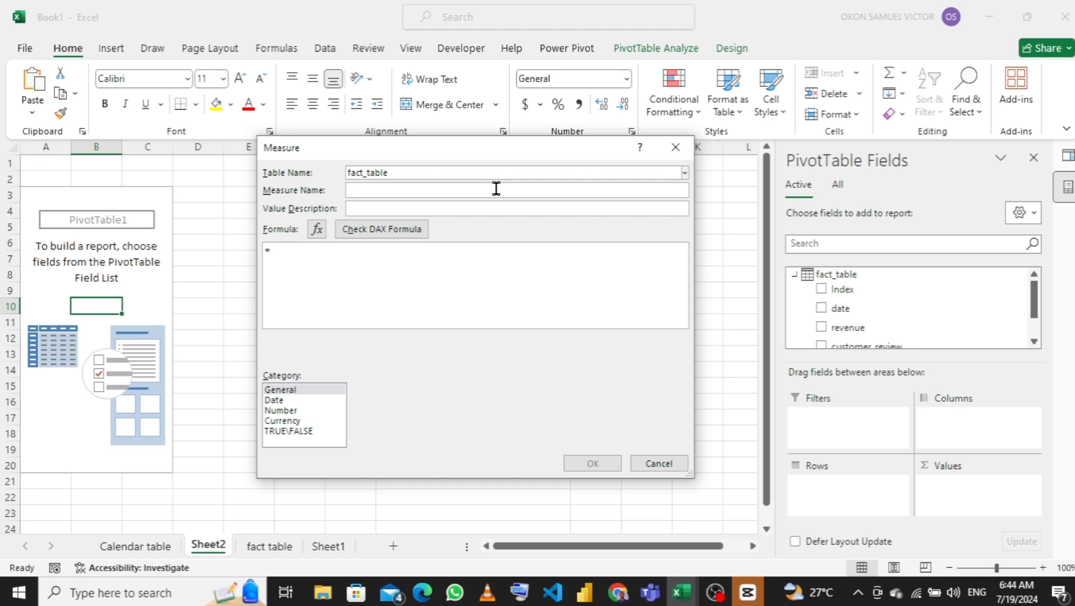
{"action": "type", "text": "to"}
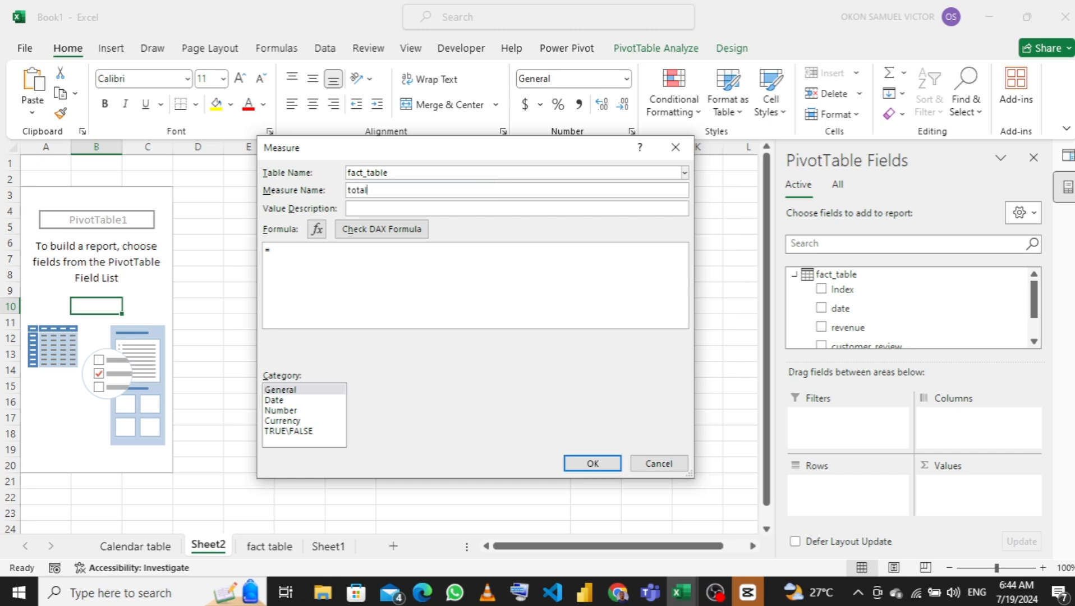
{"action": "type", "text": "tal revue"}
{"action": "key", "text": "BackSpace"}
{"action": "key", "text": "BackSpace"}
{"action": "type", "text": "enue"}
Enter the measure formula =SUM(fact_table[revenue]) and check its DAX for errors.
{"action": "left_click", "coordinate": [320, 249]}
{"action": "type", "text": "sum"}
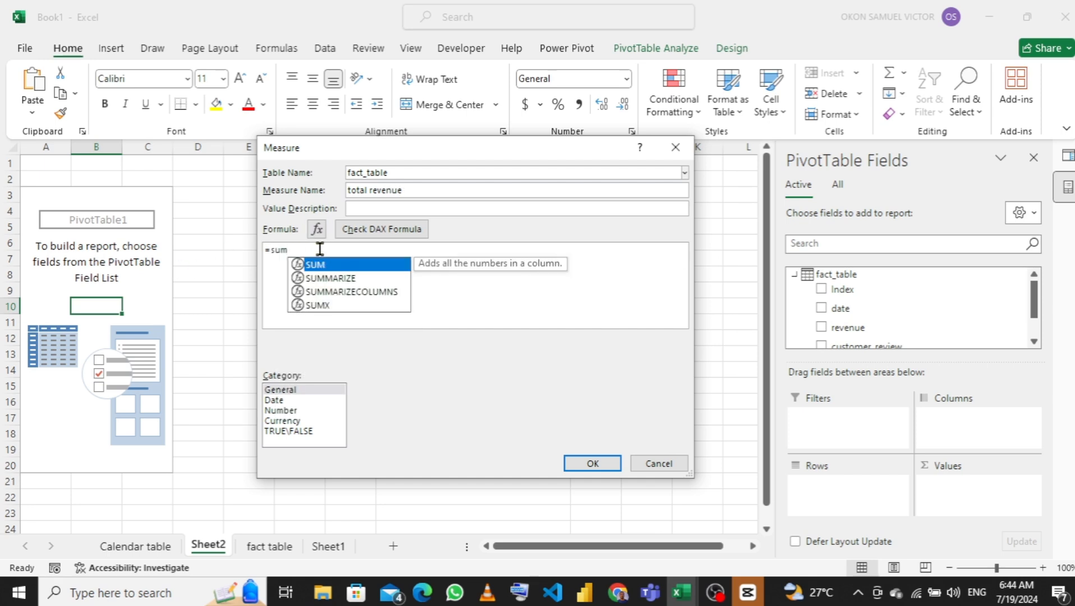
{"action": "key", "text": "Tab"}
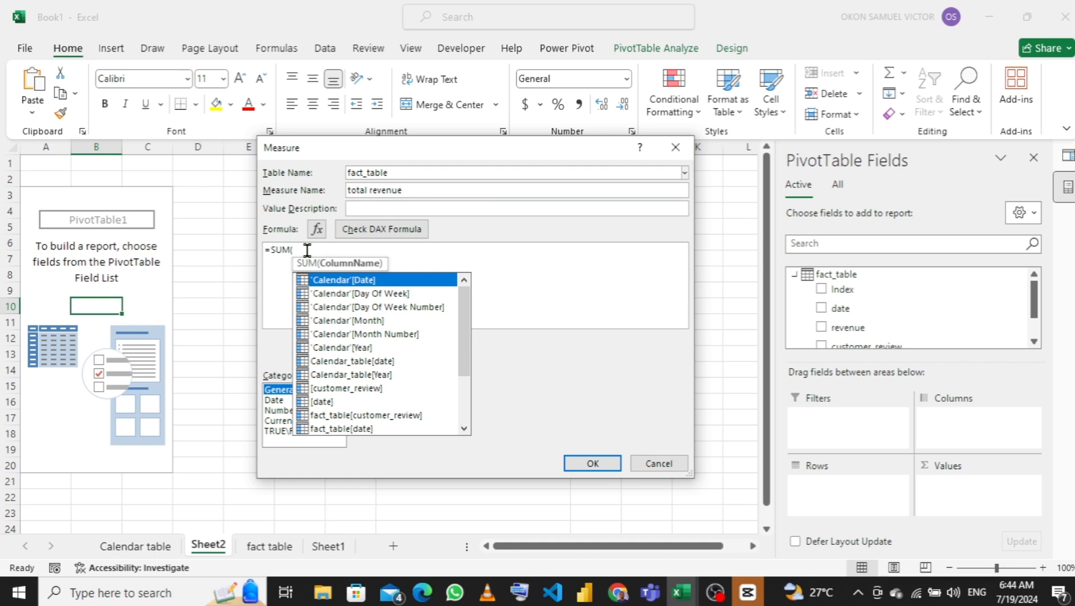
{"action": "type", "text": "reve"}
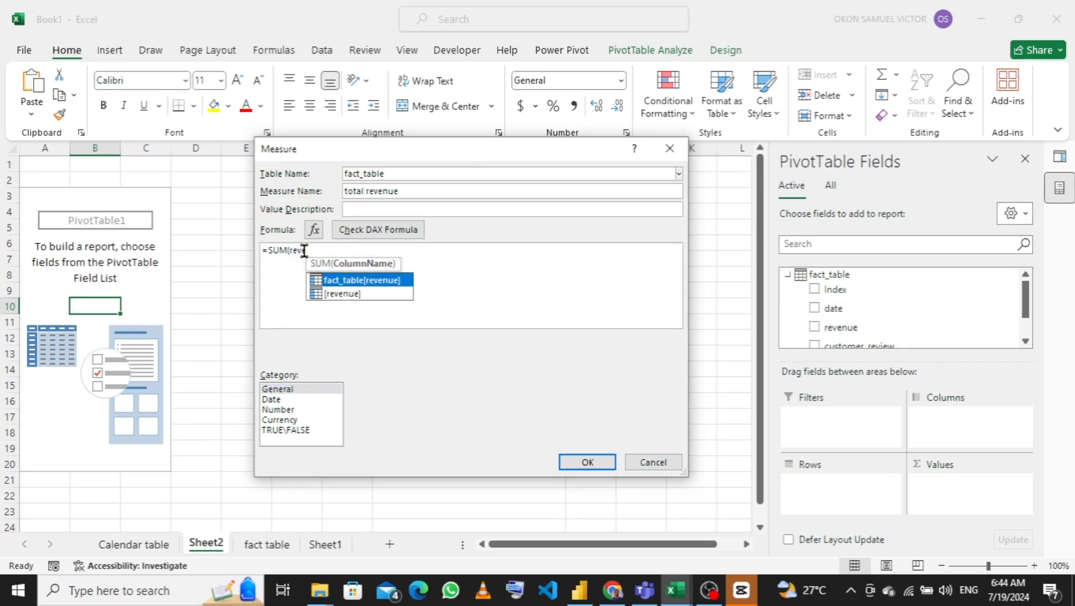
{"action": "key", "text": "Tab"}
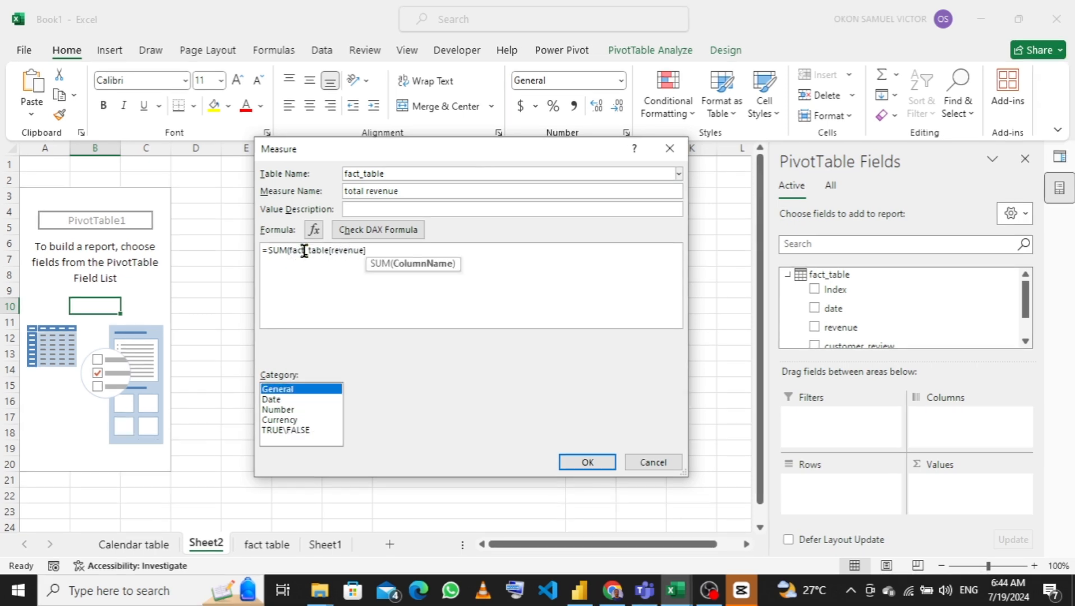
{"action": "left_click", "coordinate": [396, 251]}
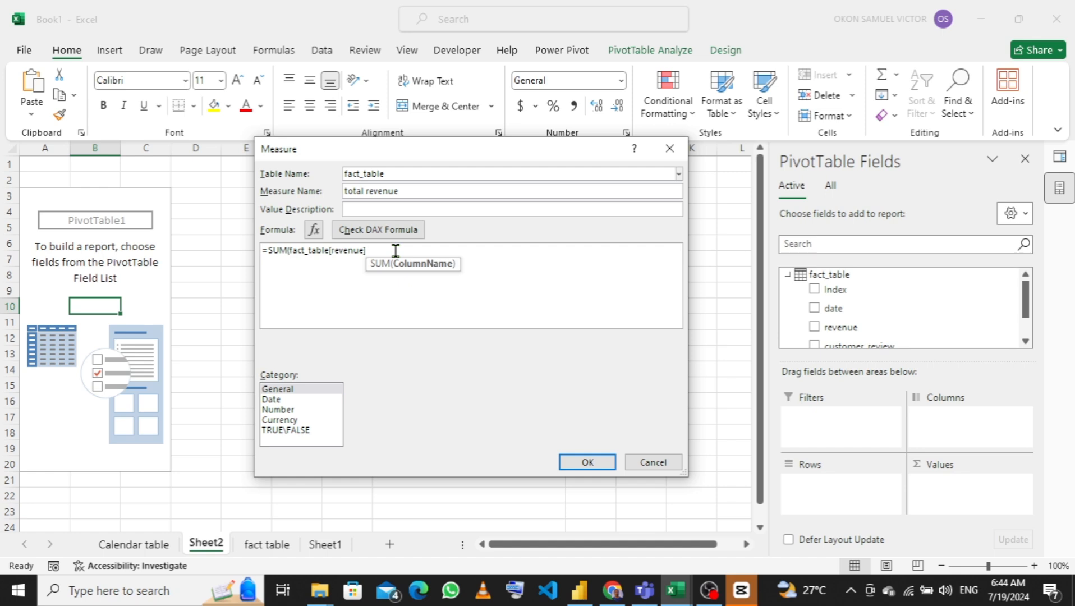
{"action": "type", "text": ")"}
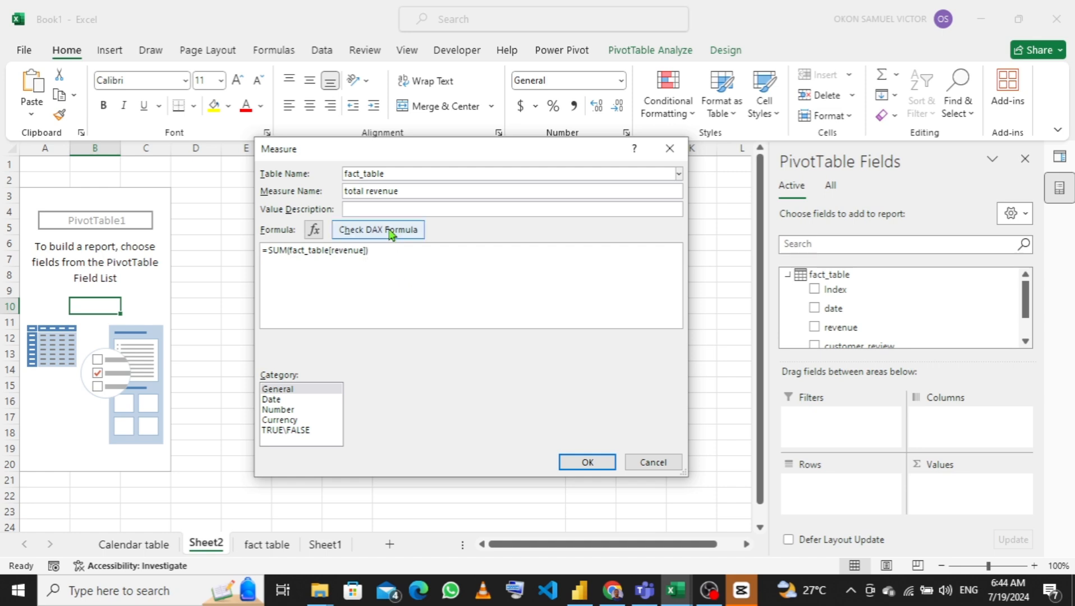
{"action": "left_click", "coordinate": [391, 233]}
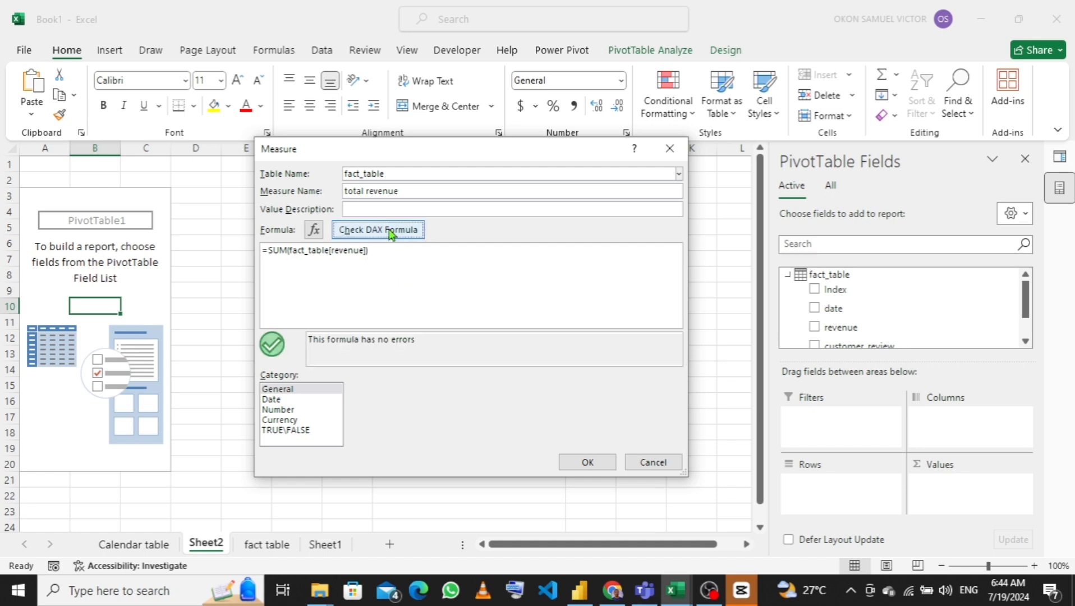
Save the total revenue measure with the Currency format and add it to the PivotTable's values.
{"action": "left_click", "coordinate": [281, 420]}
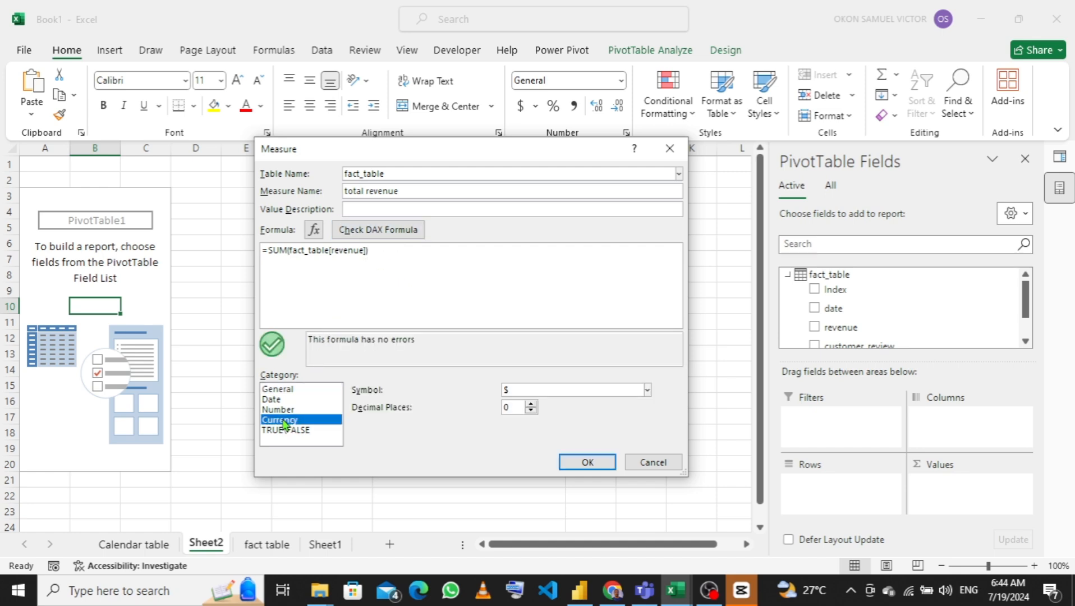
{"action": "left_click", "coordinate": [572, 462]}
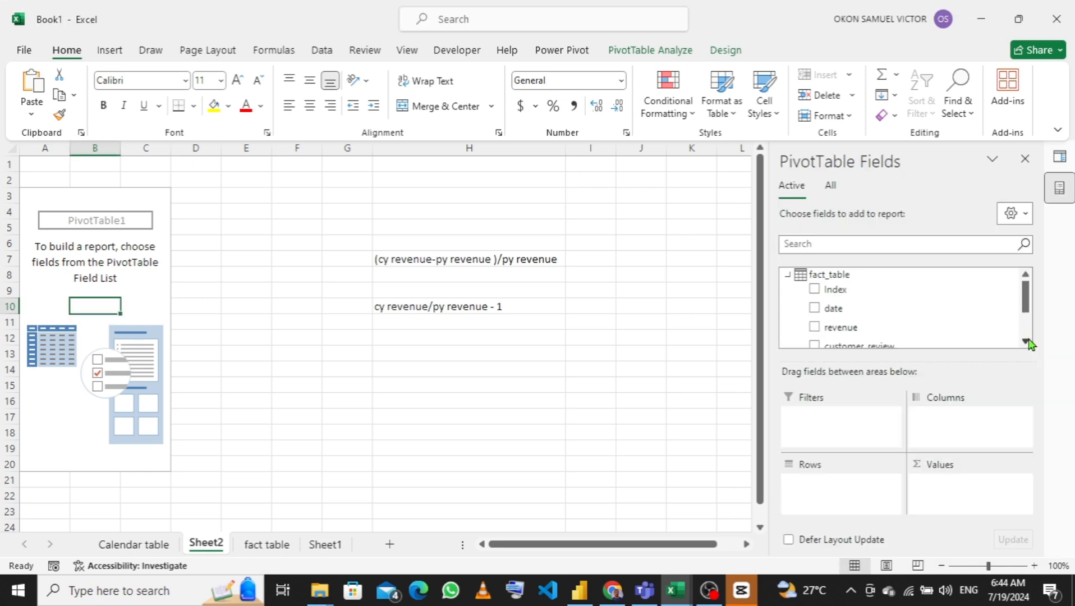
{"action": "left_click_drag", "start_coordinate": [1028, 305], "coordinate": [1028, 328]}
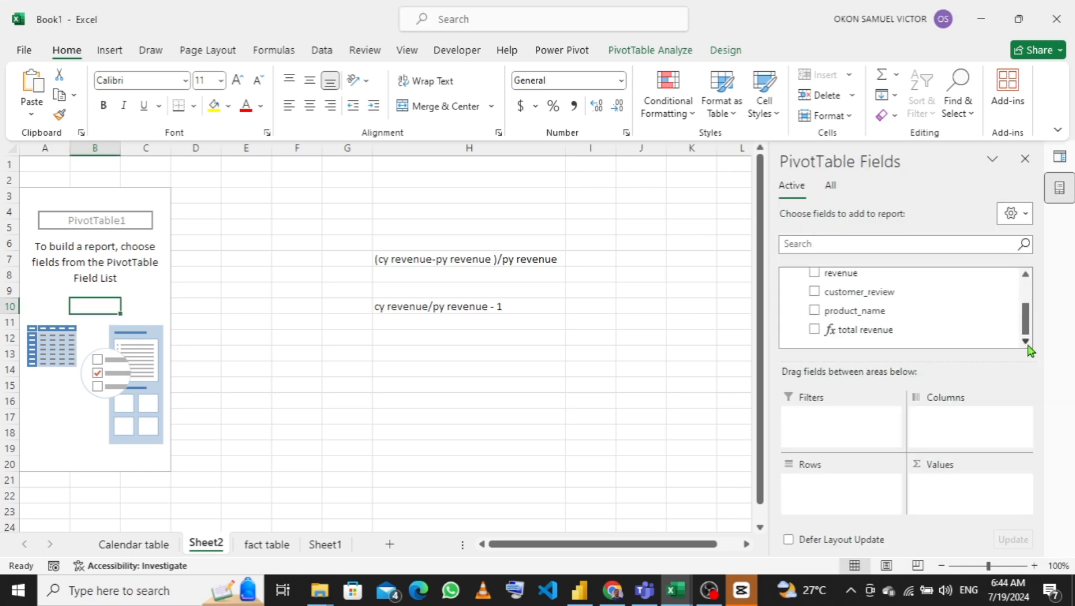
{"action": "left_click_drag", "start_coordinate": [862, 331], "coordinate": [957, 503]}
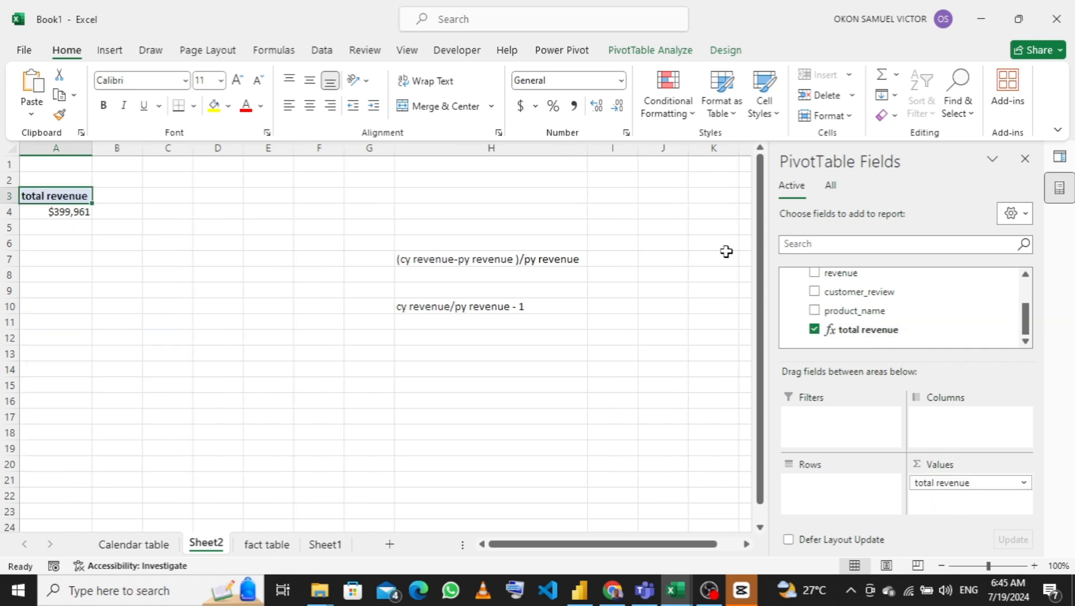
Start another measure on fact_table and begin its formula with the TOTALYTD function.
{"action": "left_click_drag", "start_coordinate": [1029, 325], "coordinate": [1029, 302]}
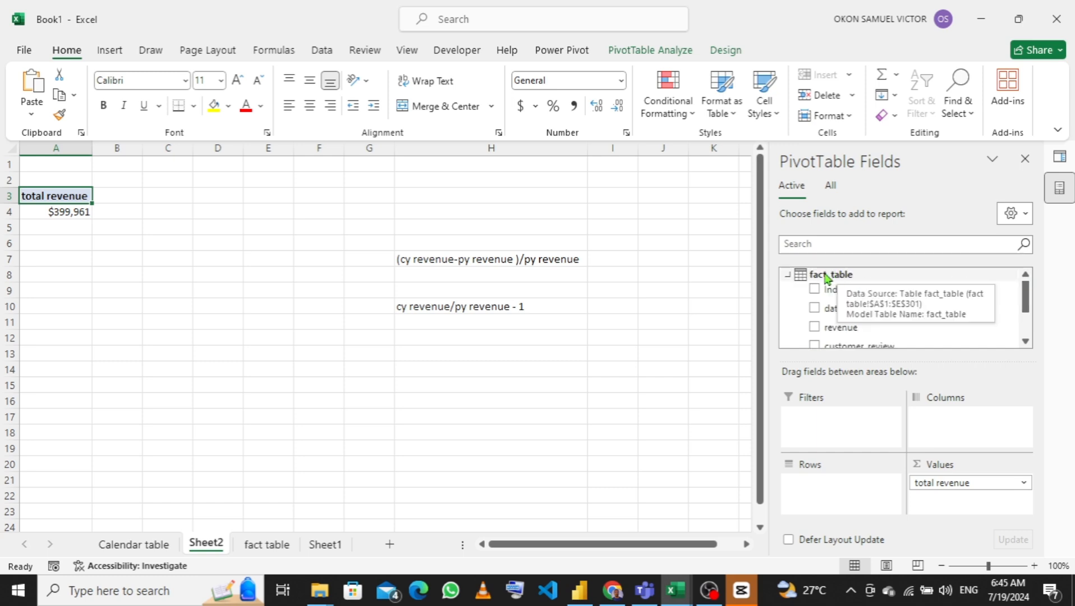
{"action": "right_click", "coordinate": [835, 275]}
{"action": "left_click", "coordinate": [735, 282]}
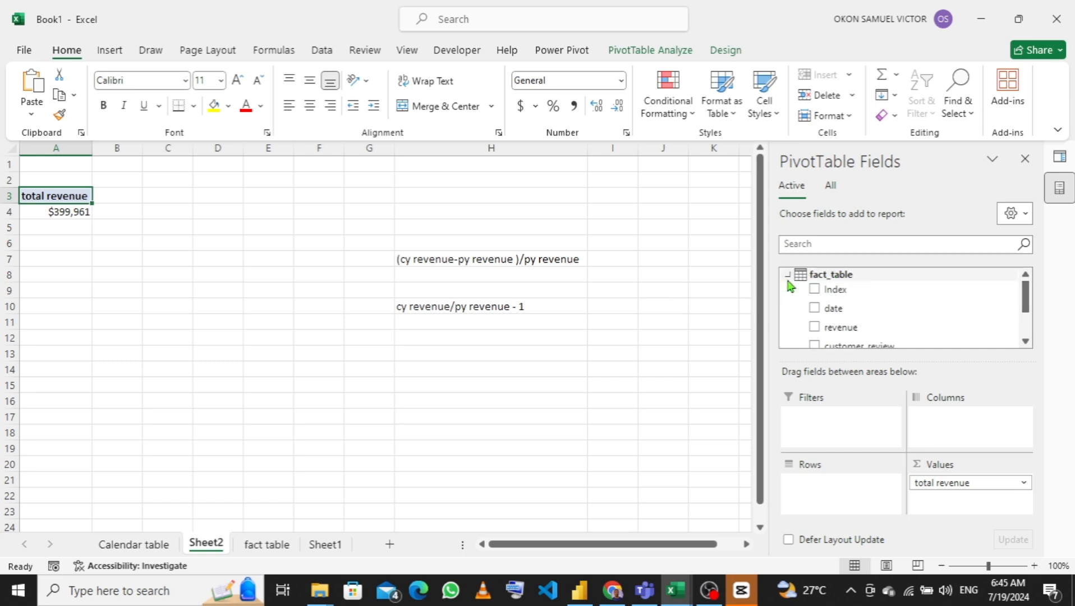
{"action": "left_click", "coordinate": [443, 266]}
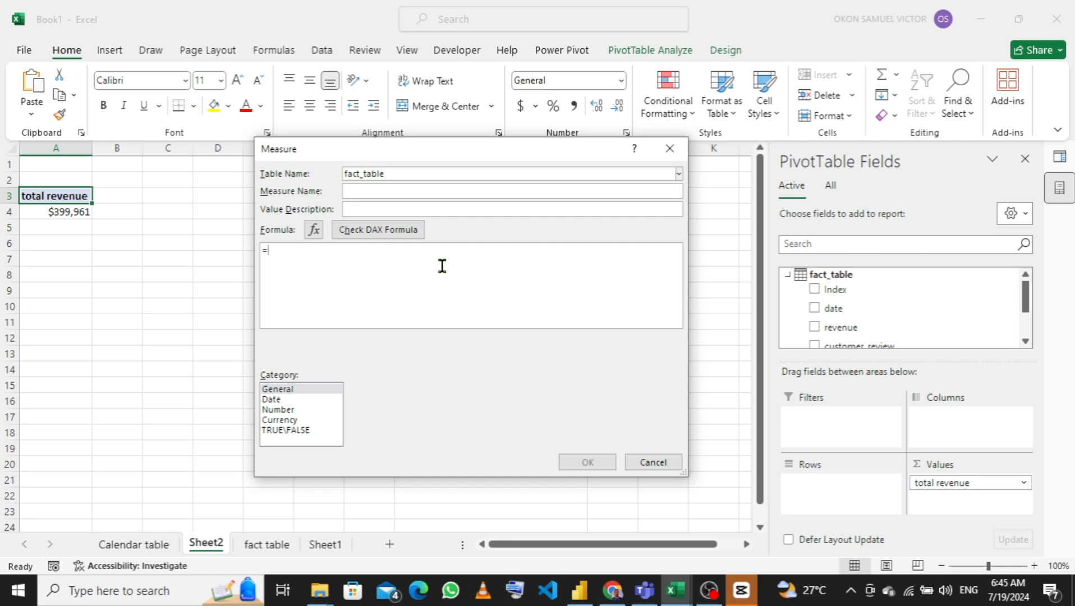
{"action": "type", "text": "to"}
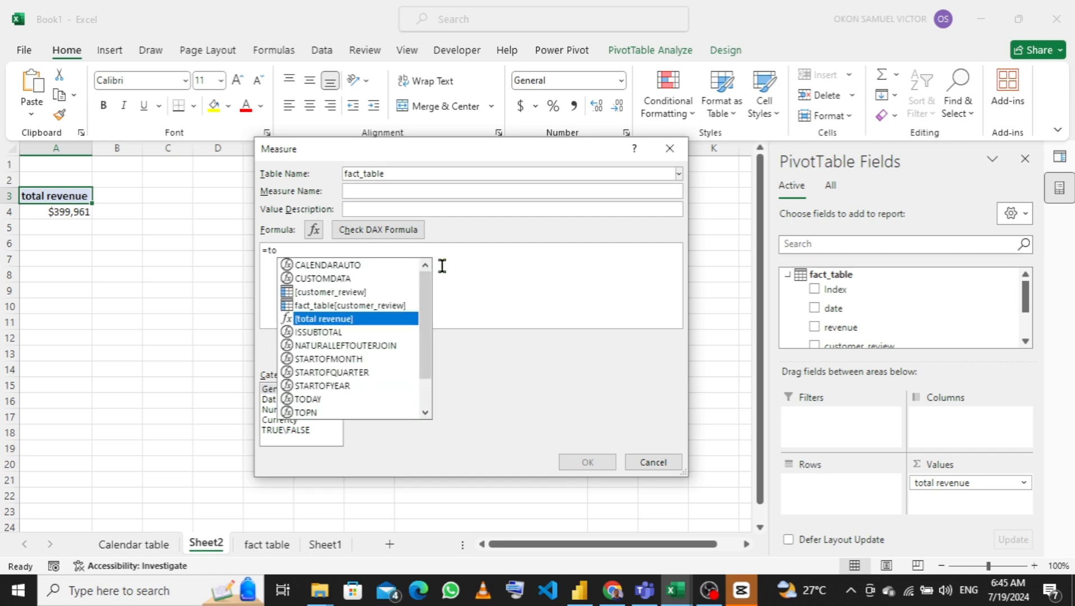
{"action": "type", "text": "tal"}
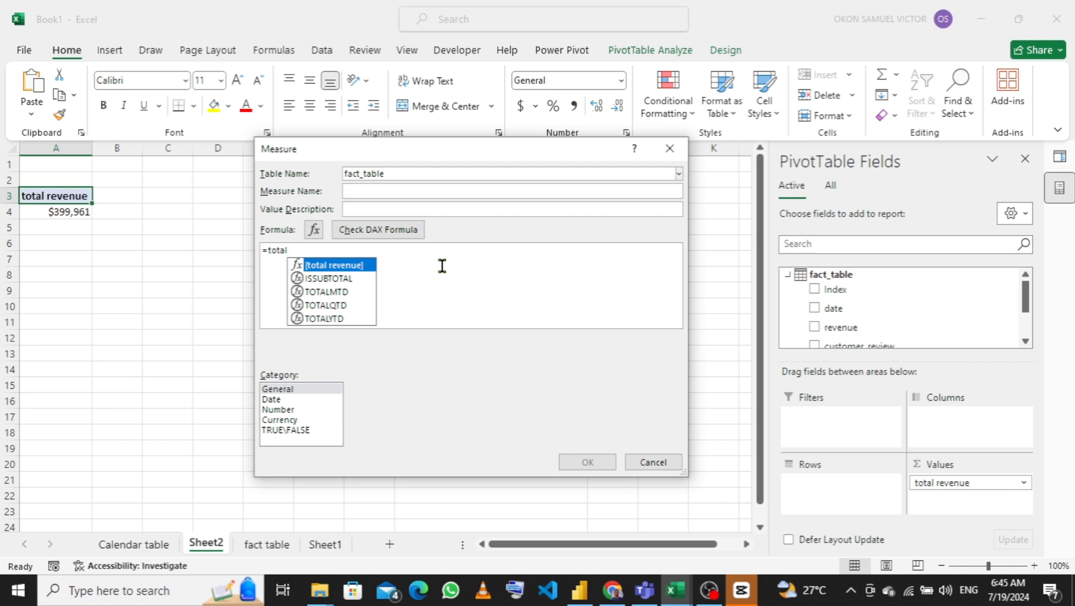
{"action": "key", "text": "Down"}
{"action": "key", "text": "Down"}
{"action": "key", "text": "Down"}
{"action": "key", "text": "Down"}
{"action": "key", "text": "Up"}
{"action": "key", "text": "Up"}
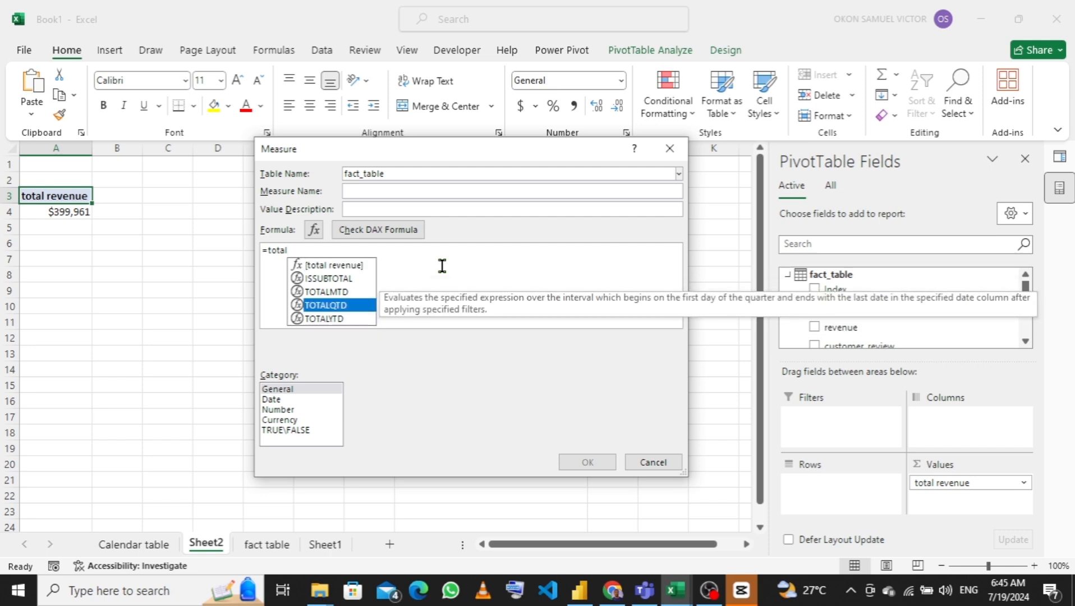
{"action": "key", "text": "Down"}
{"action": "key", "text": "Down"}
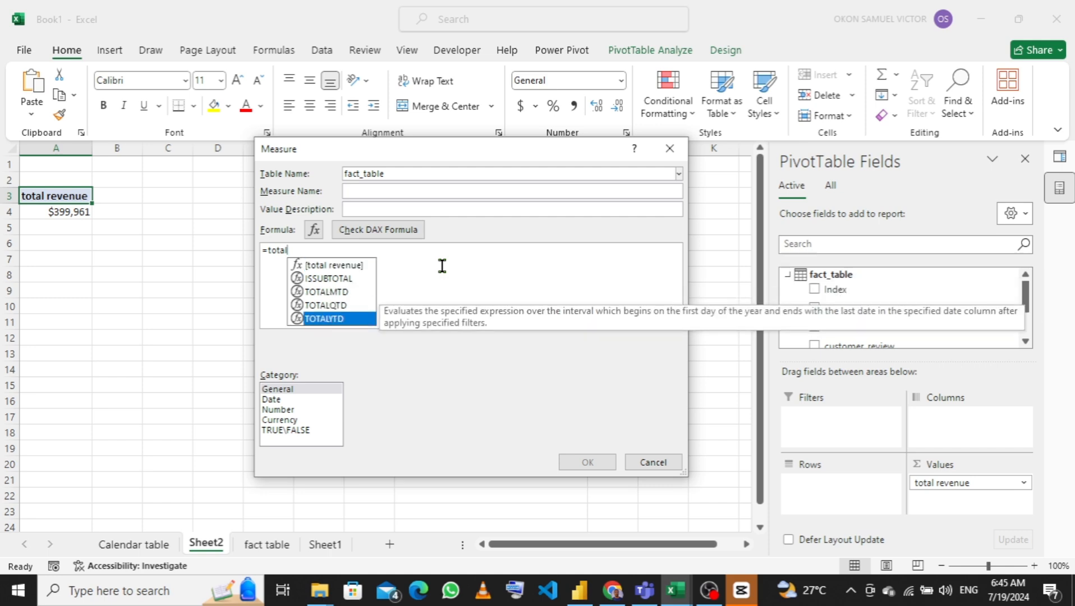
{"action": "key", "text": "Tab"}
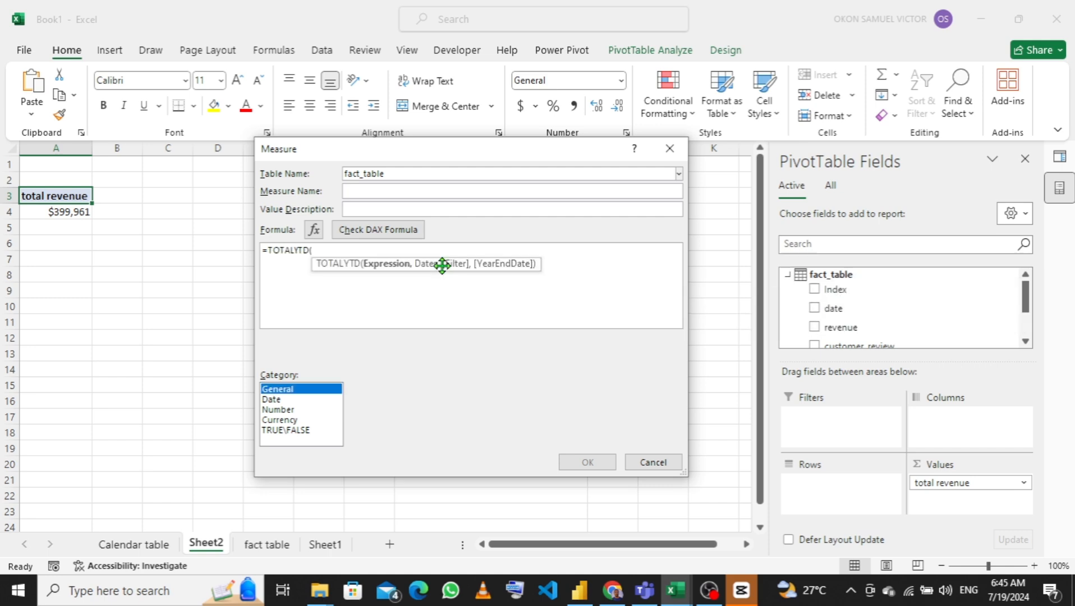
Complete the TOTALYTD formula with [total revenue] as the expression and 'Calendar'[Date] as the dates, closing the parenthesis.
{"action": "left_click", "coordinate": [379, 252]}
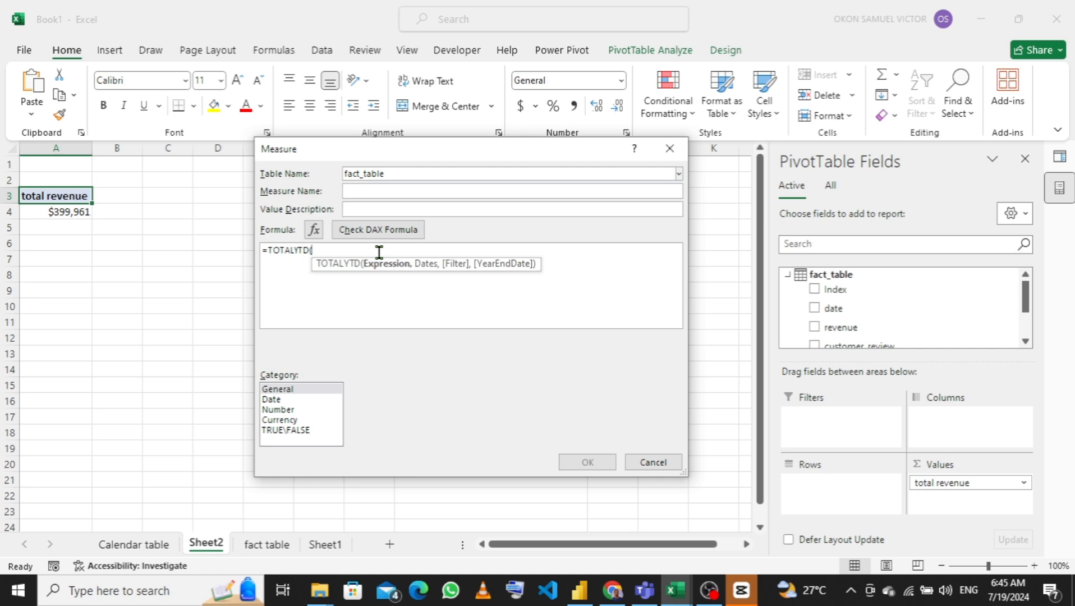
{"action": "type", "text": "to"}
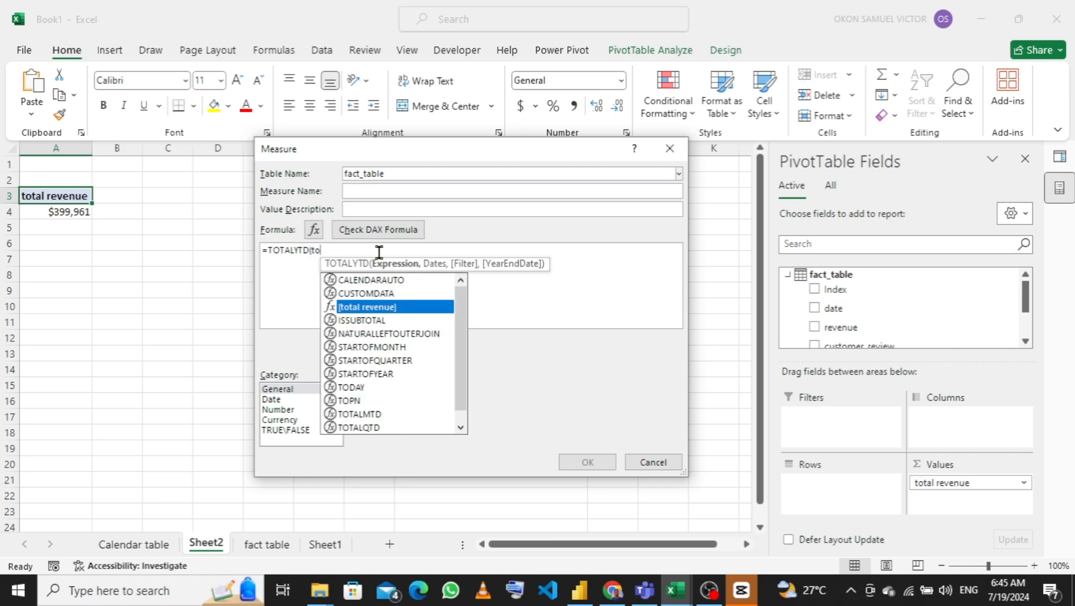
{"action": "key", "text": "Tab"}
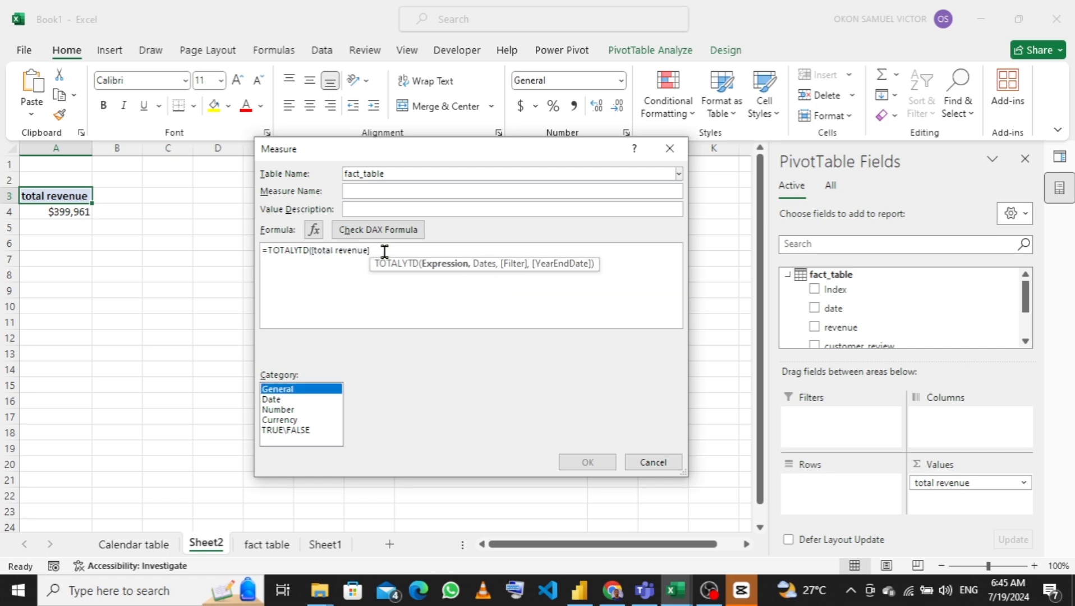
{"action": "type", "text": ","}
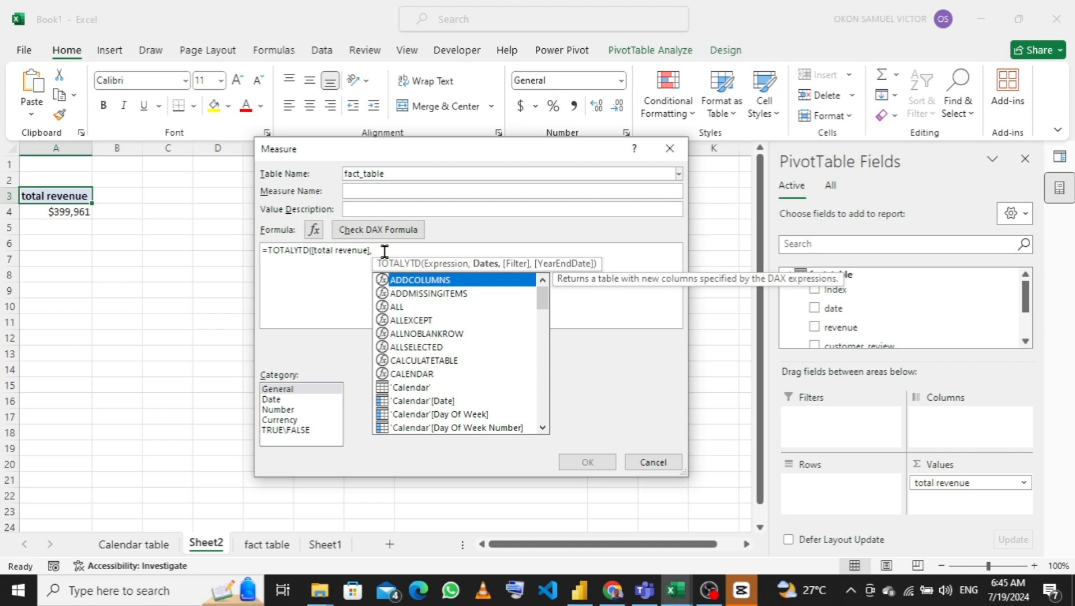
{"action": "type", "text": "cal"}
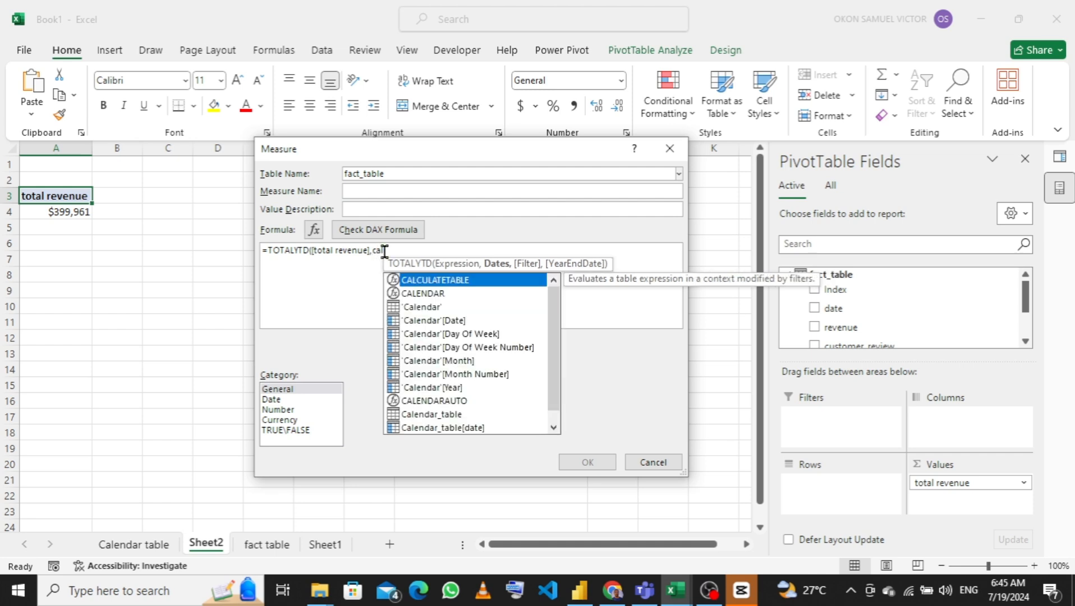
{"action": "key", "text": "Down"}
{"action": "key", "text": "Down"}
{"action": "key", "text": "Down"}
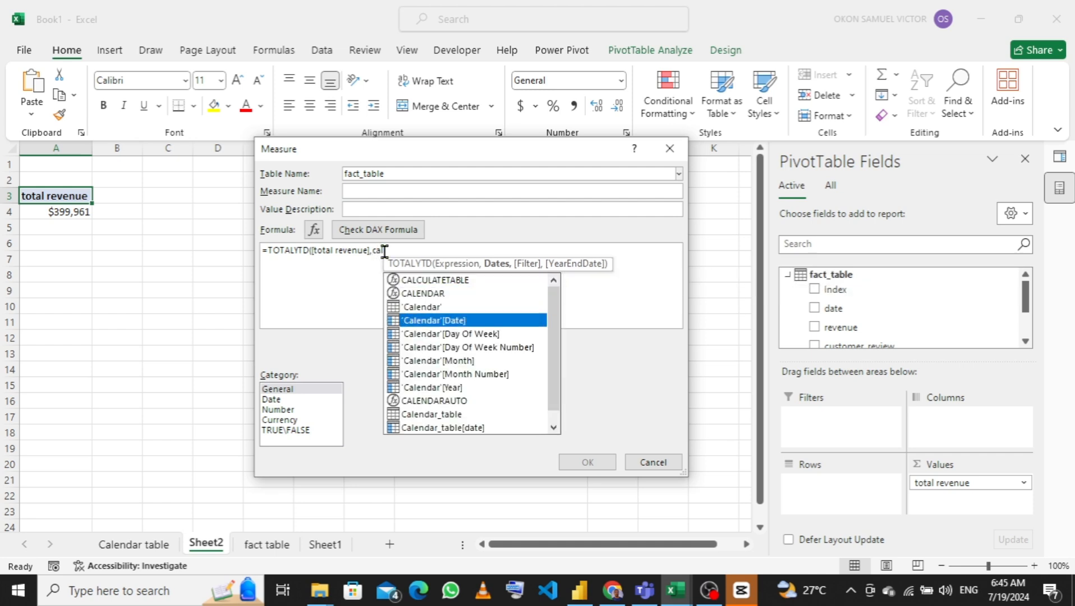
{"action": "key", "text": "Tab"}
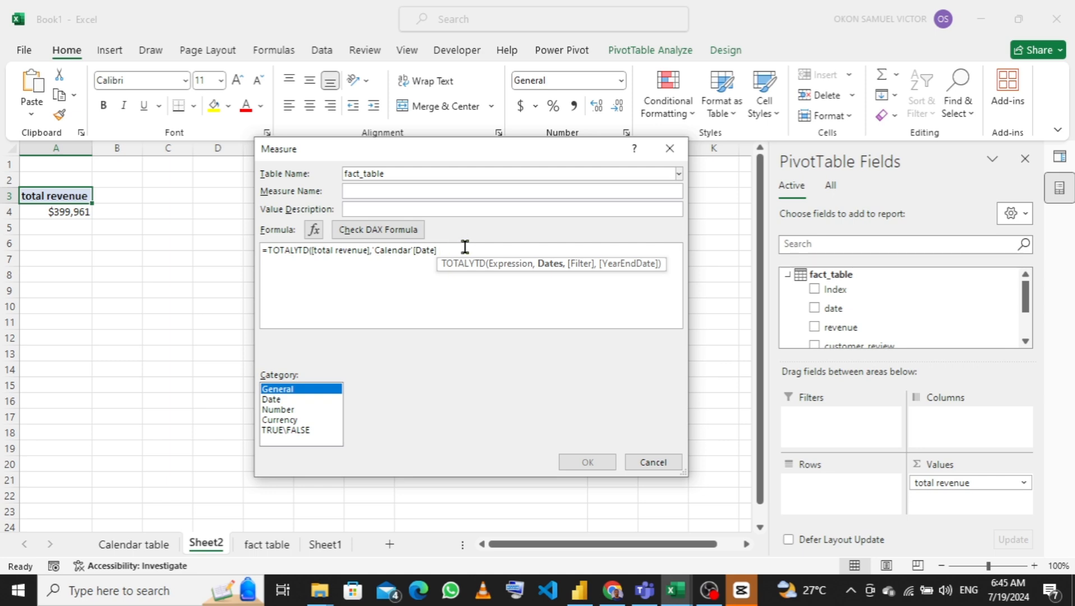
{"action": "type", "text": ")"}
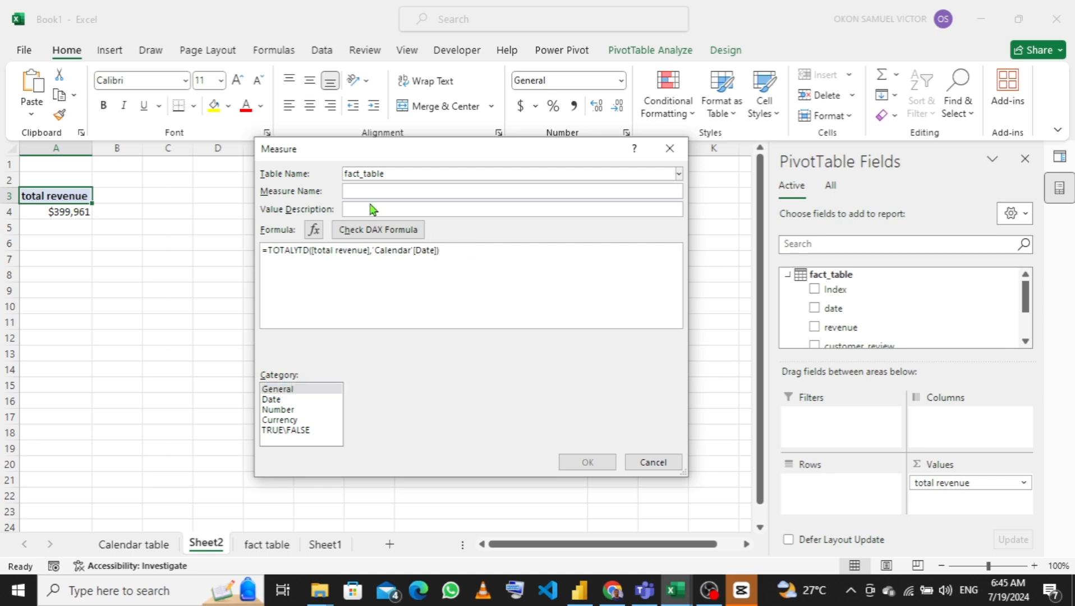
Check the TOTALYTD formula's DAX and save the measure as cy revenue with the Currency format.
{"action": "left_click", "coordinate": [354, 225]}
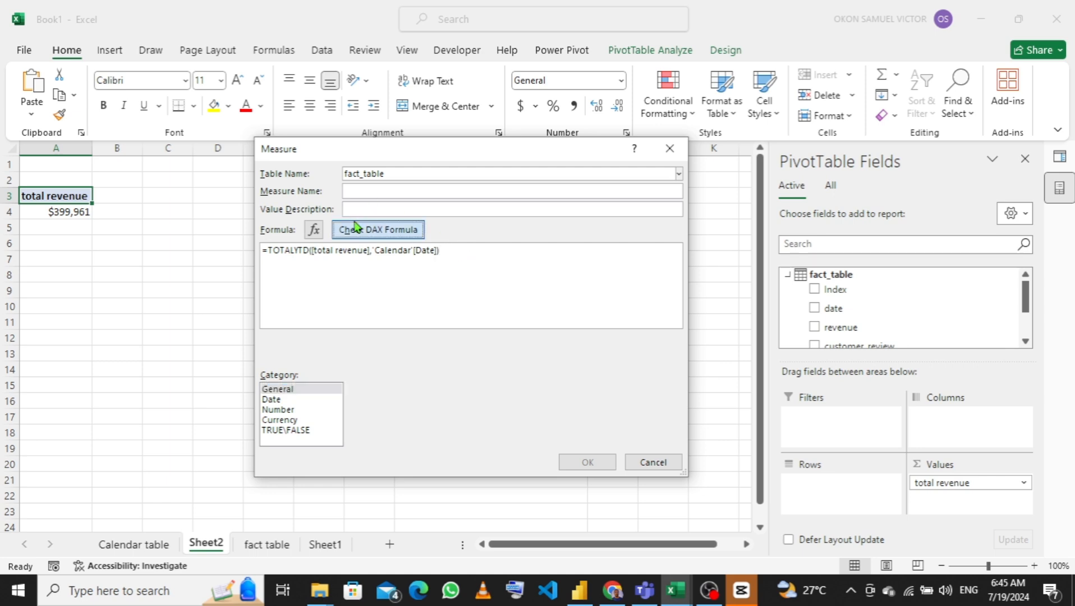
{"action": "left_click", "coordinate": [282, 421]}
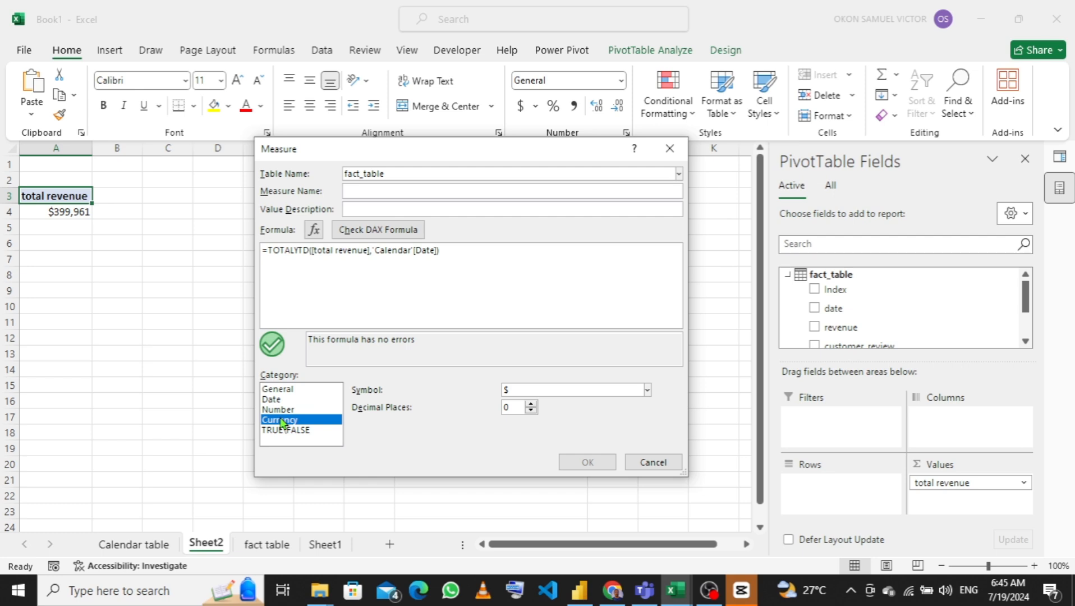
{"action": "left_click", "coordinate": [377, 190]}
{"action": "type", "text": "c"}
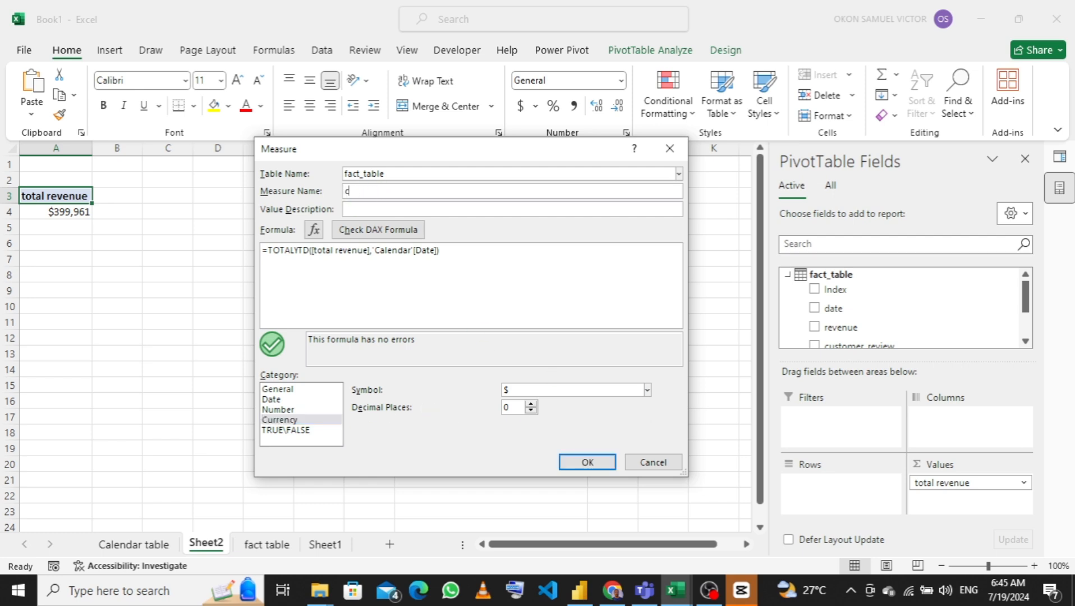
{"action": "type", "text": "y revenue"}
{"action": "left_click", "coordinate": [584, 463]}
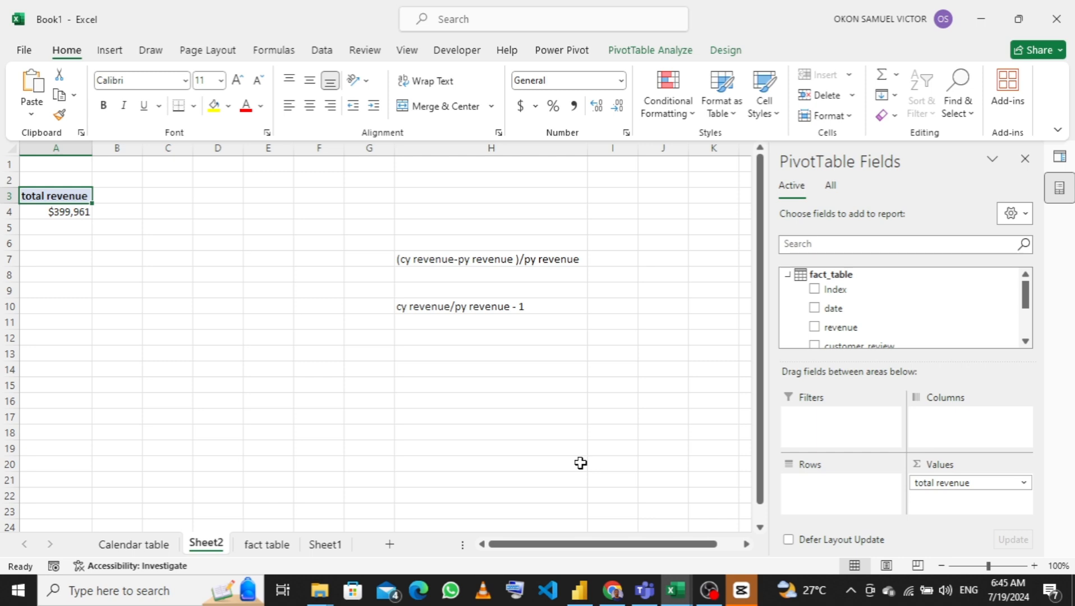
Start another measure on fact_table and name it py revenue.
{"action": "right_click", "coordinate": [787, 275]}
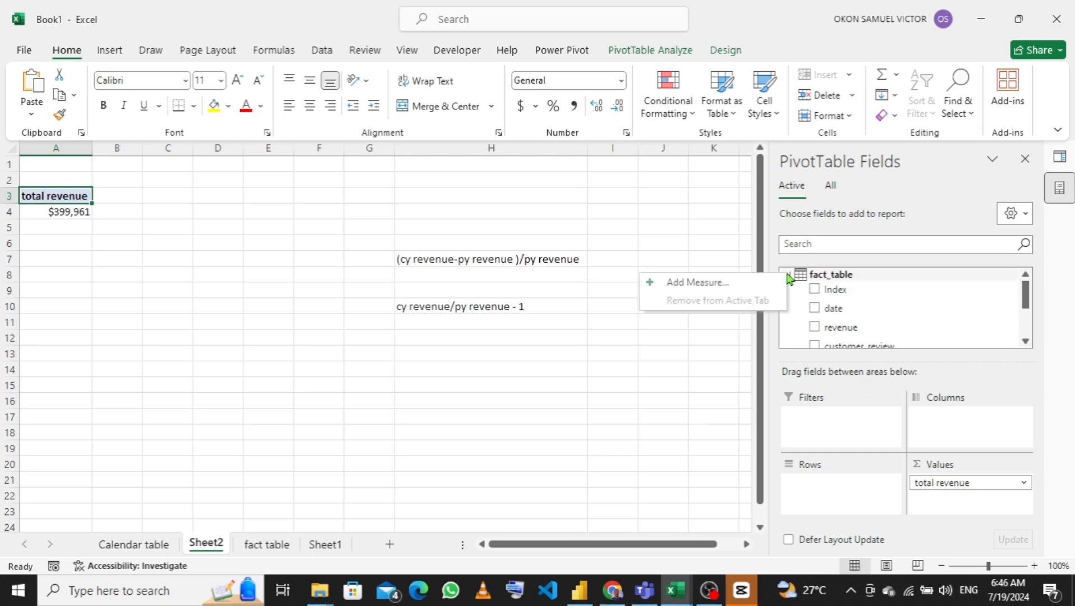
{"action": "left_click", "coordinate": [737, 282]}
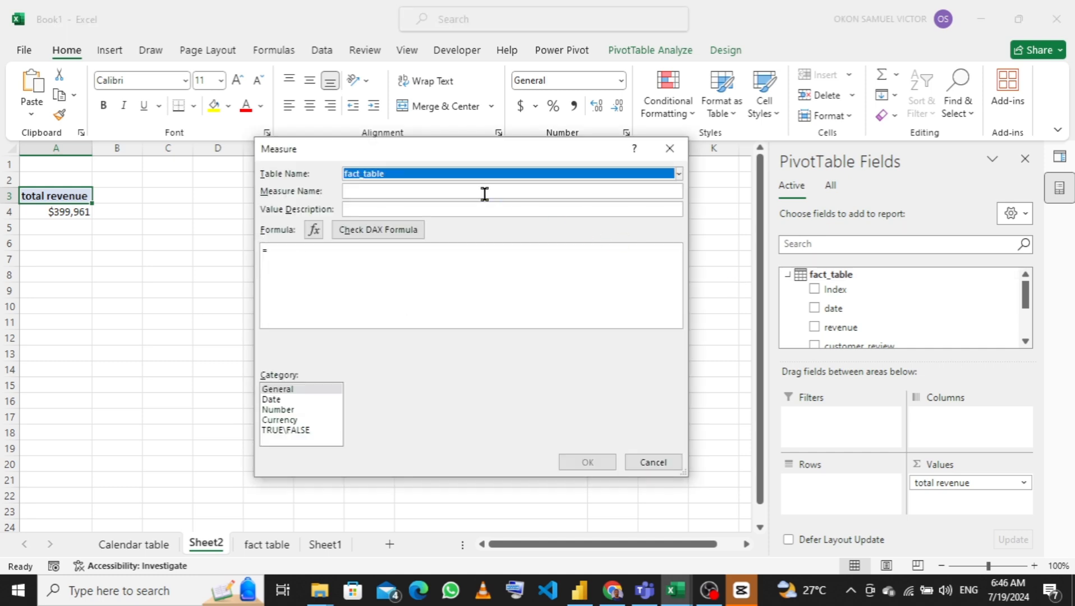
{"action": "left_click", "coordinate": [481, 192]}
{"action": "type", "text": "py "}
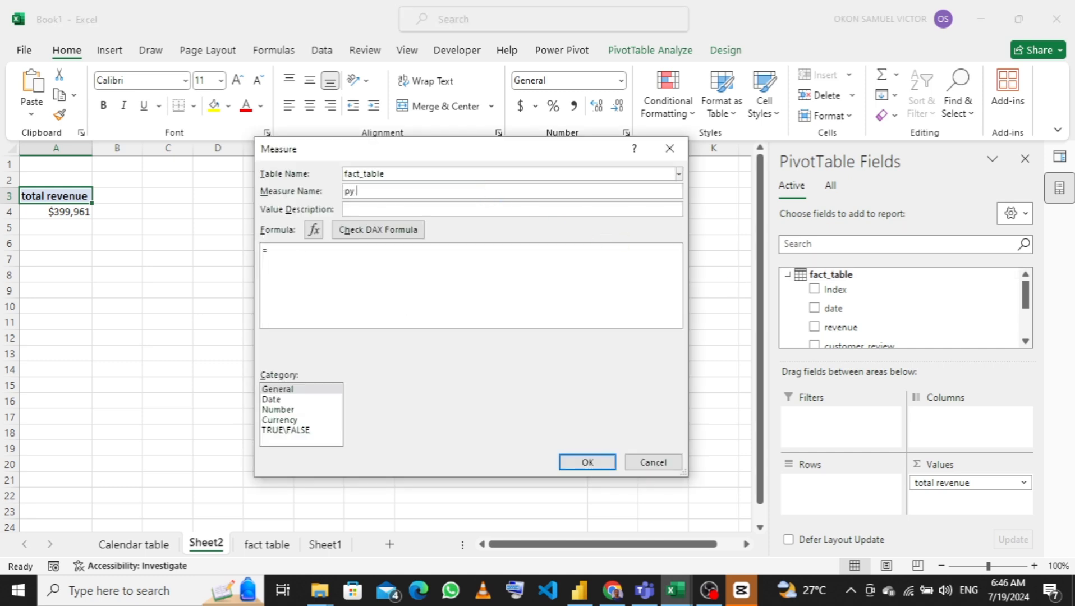
{"action": "type", "text": "rev"}
{"action": "type", "text": "enue"}
Begin the measure's formula with CALCULATE, using [total revenue] as the expression and SAMEPERIODLASTYEAR as the filter function.
{"action": "type", "text": "cal"}
{"action": "key", "text": "Tab"}
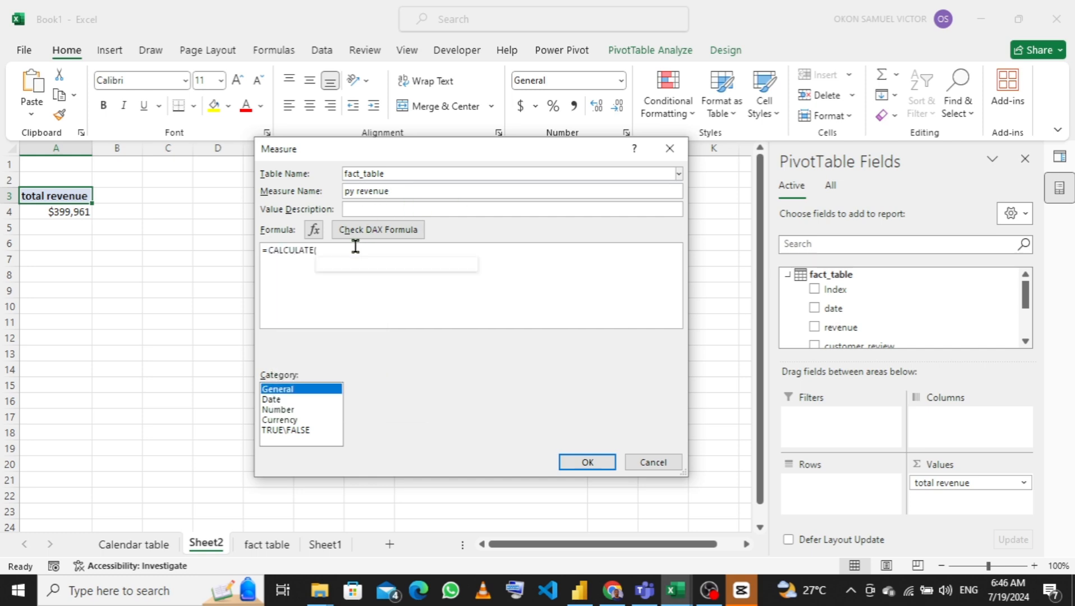
{"action": "type", "text": "tota"}
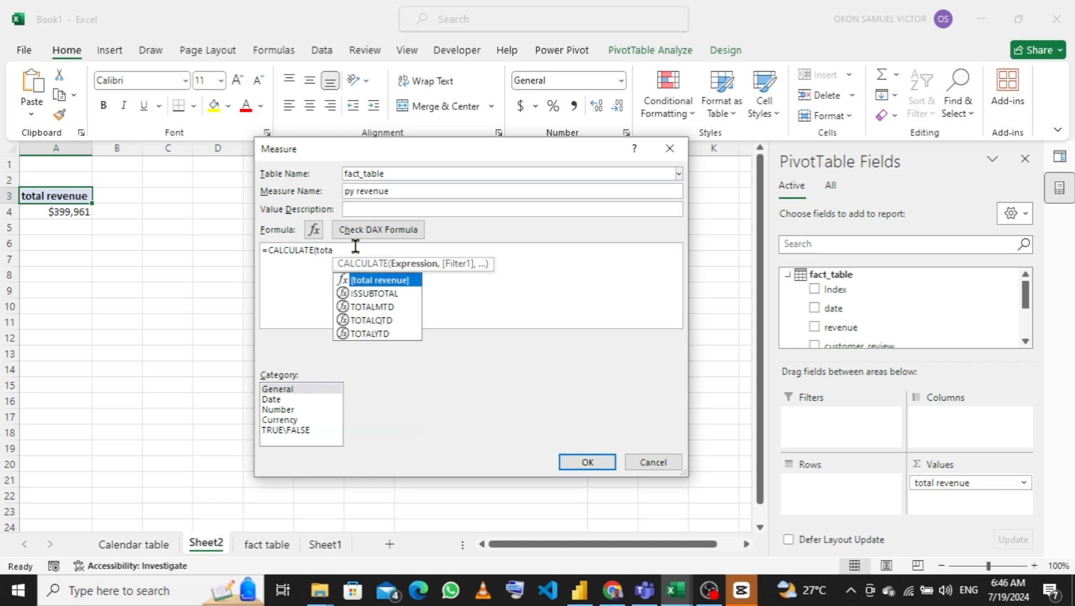
{"action": "key", "text": "Tab"}
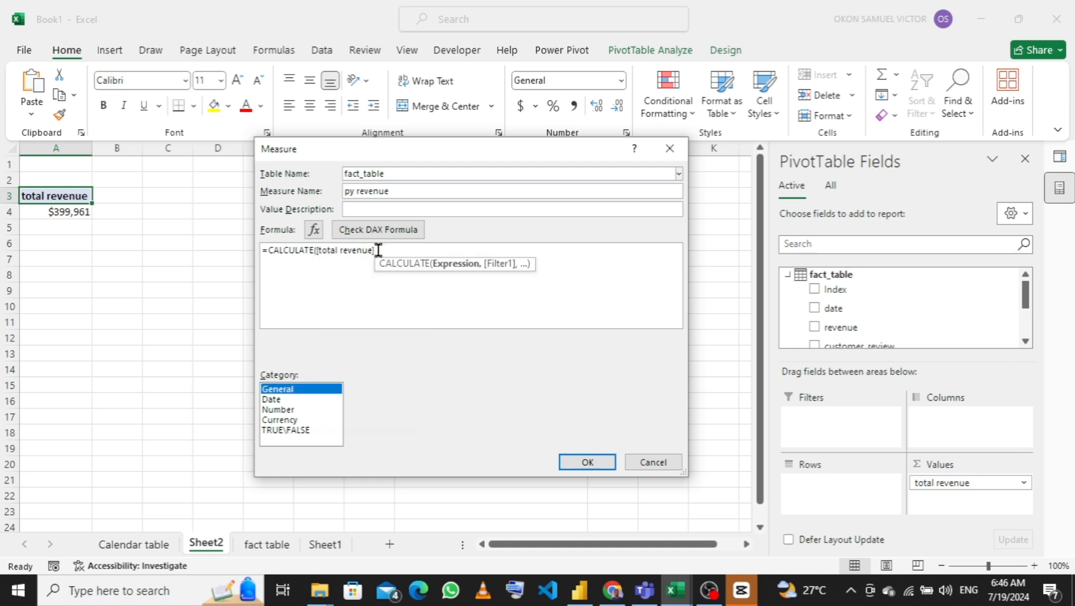
{"action": "type", "text": ",sam"}
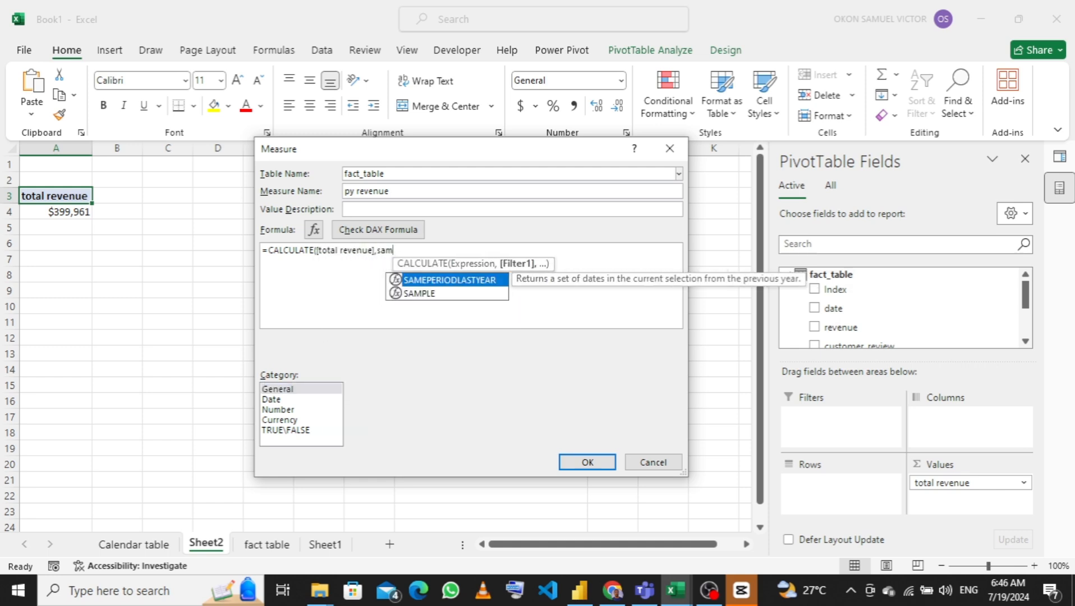
{"action": "key", "text": "Tab"}
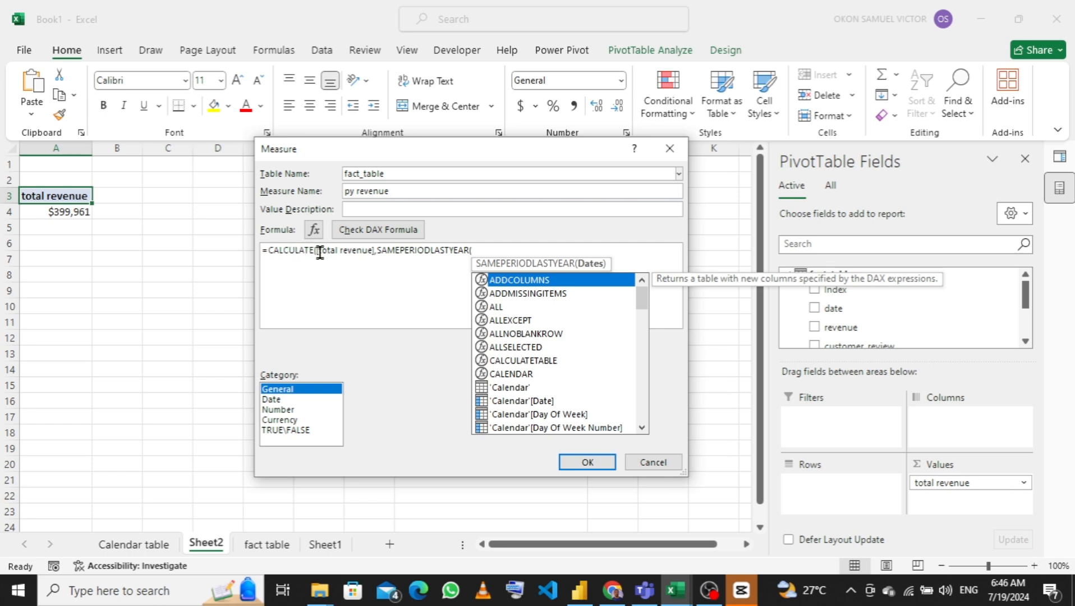
Complete the SAMEPERIODLASTYEAR argument with 'Calendar'[Date] and close both parentheses of the formula.
{"action": "left_click", "coordinate": [512, 255]}
{"action": "type", "text": "cal"}
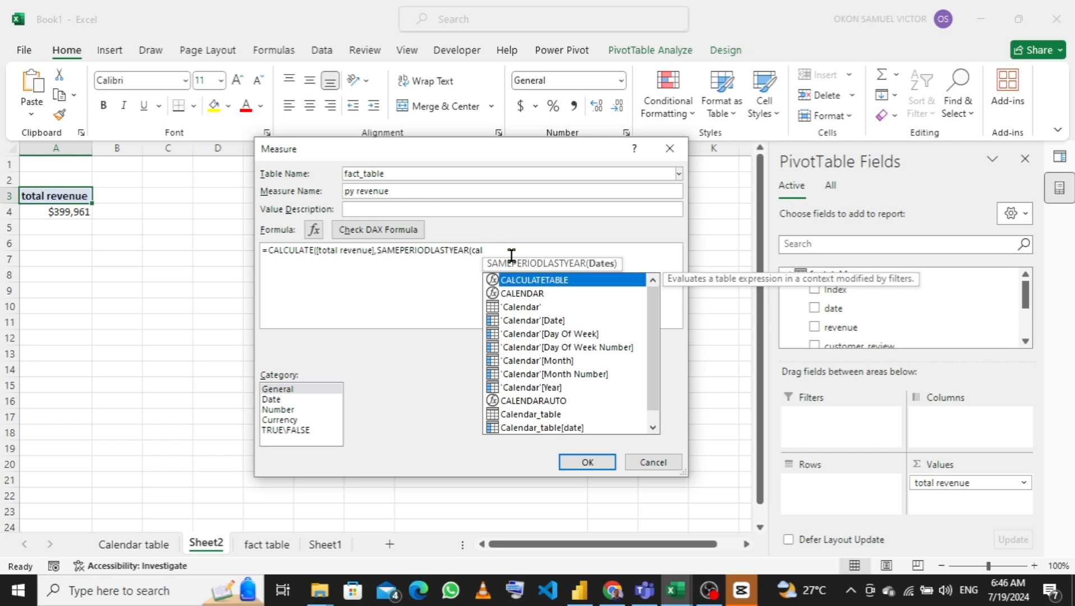
{"action": "key", "text": "Down"}
{"action": "key", "text": "Down"}
{"action": "key", "text": "Down"}
{"action": "key", "text": "Tab"}
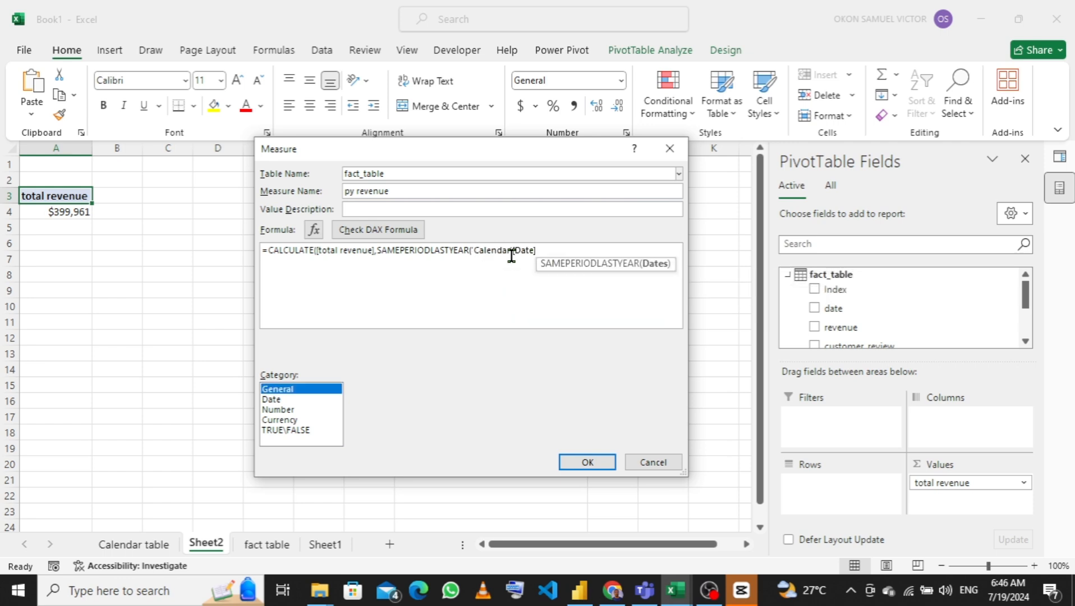
{"action": "left_click", "coordinate": [549, 255]}
{"action": "type", "text": "))"}
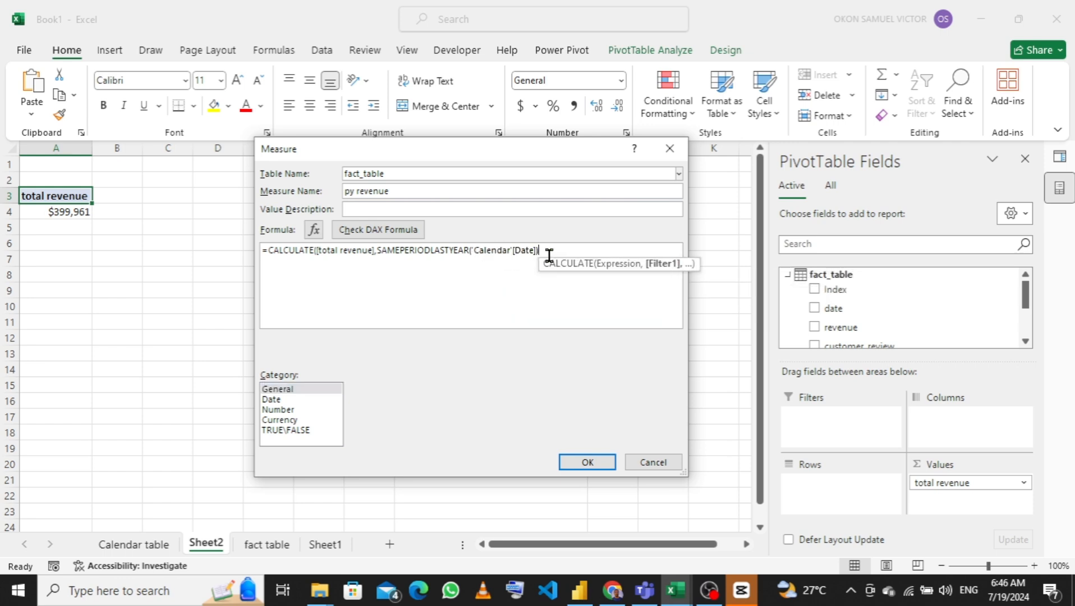
Check the py revenue formula's DAX and save the measure with the Currency format.
{"action": "left_click", "coordinate": [381, 231]}
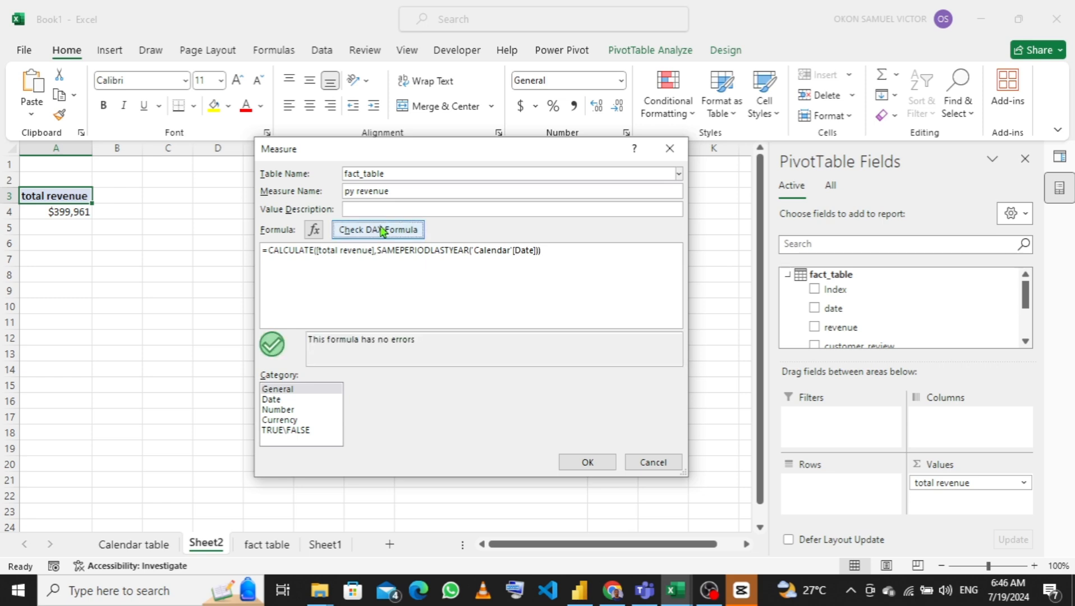
{"action": "left_click", "coordinate": [293, 421]}
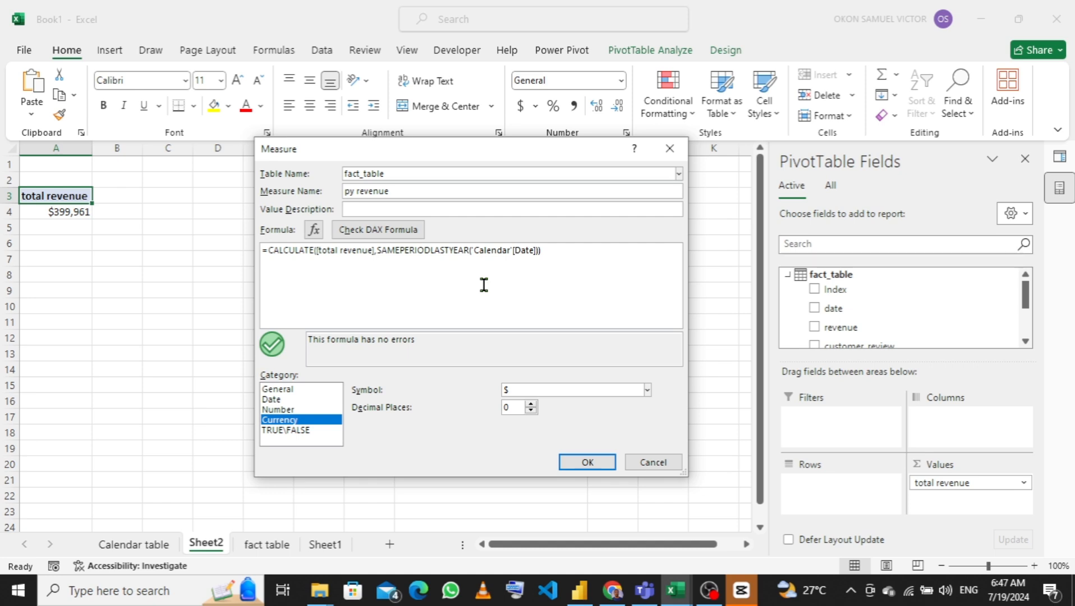
{"action": "left_click", "coordinate": [577, 464]}
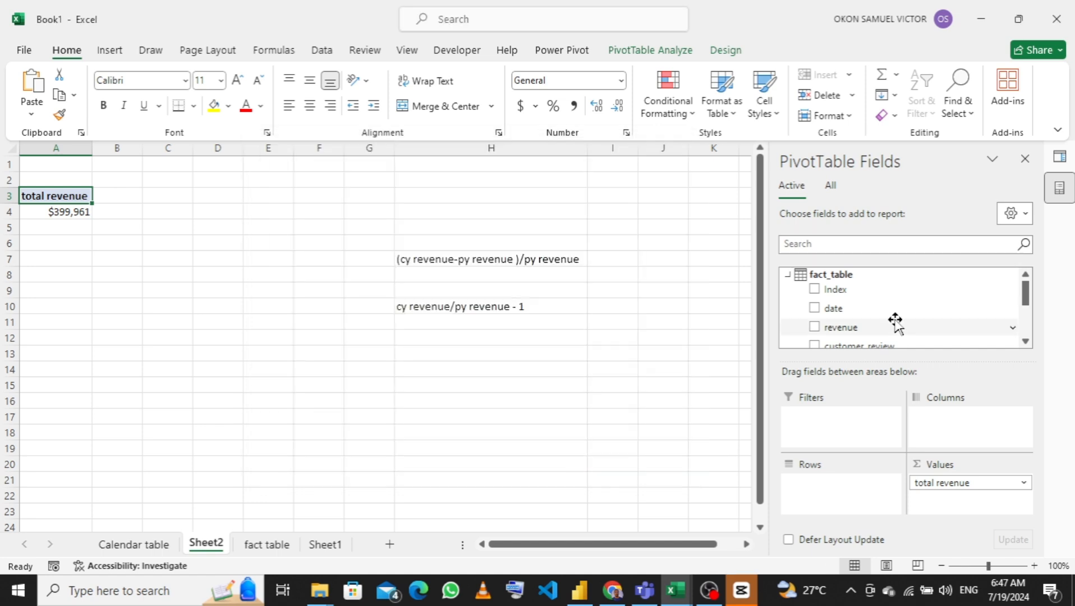
Add the cy revenue and py revenue measures to the PivotTable's values below total revenue.
{"action": "scroll", "coordinate": [1026, 337], "scroll_direction": "down", "scroll_amount": 1}
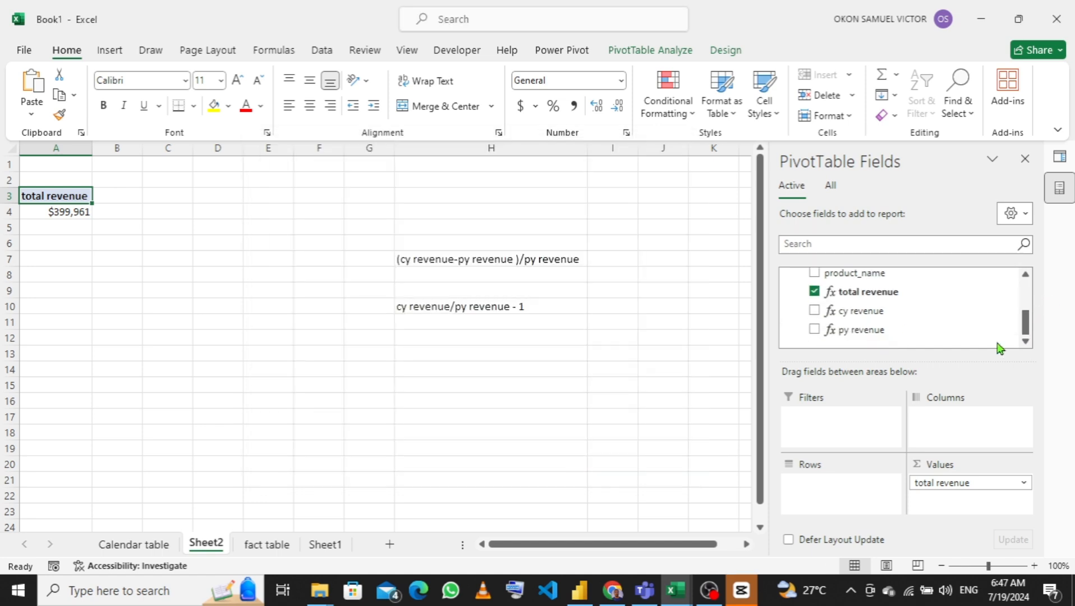
{"action": "left_click_drag", "start_coordinate": [865, 312], "coordinate": [960, 499]}
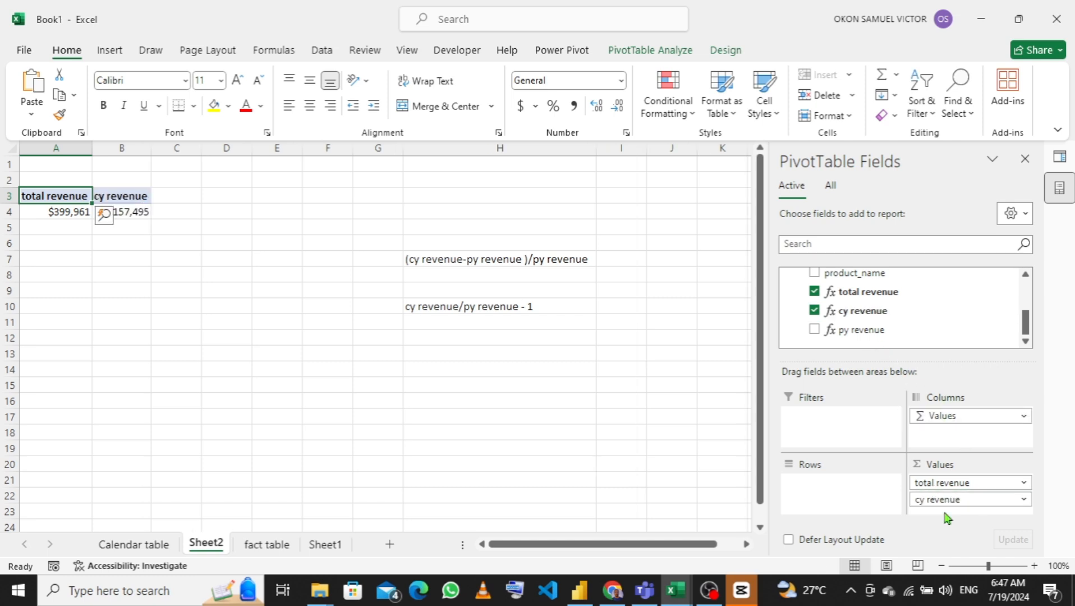
{"action": "left_click_drag", "start_coordinate": [862, 331], "coordinate": [945, 509]}
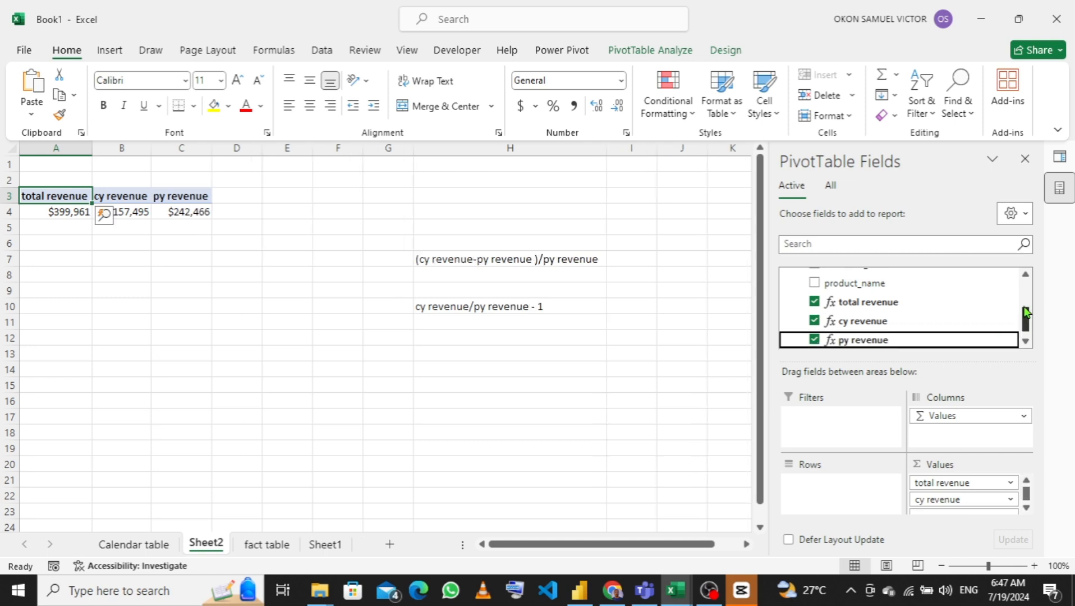
Start a new measure on fact_table and name it yoy growth.
{"action": "scroll", "coordinate": [1028, 322], "scroll_direction": "up", "scroll_amount": 3}
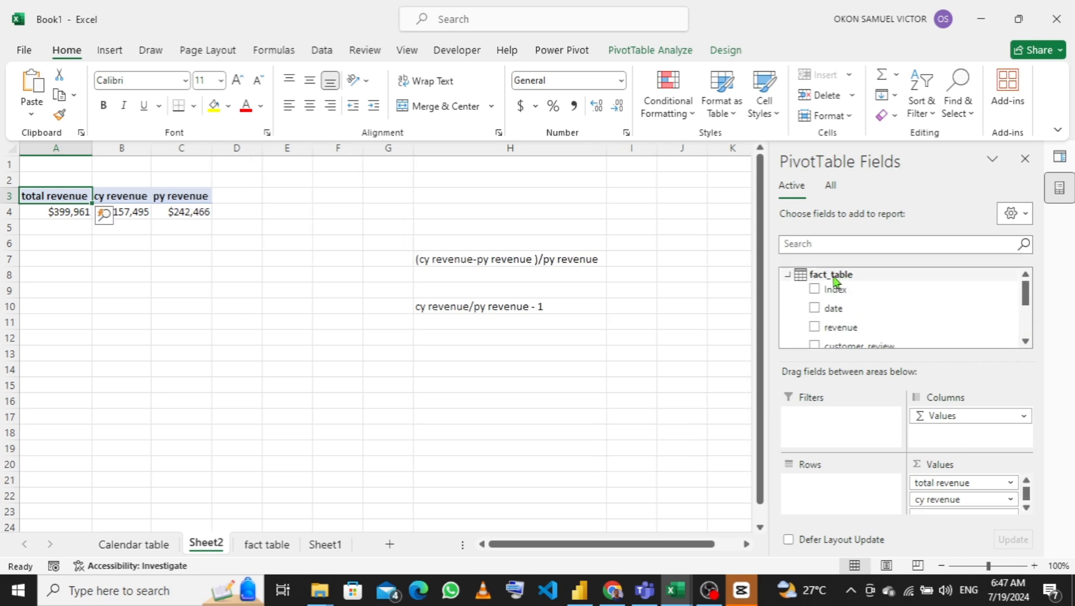
{"action": "right_click", "coordinate": [835, 281]}
{"action": "left_click", "coordinate": [735, 286]}
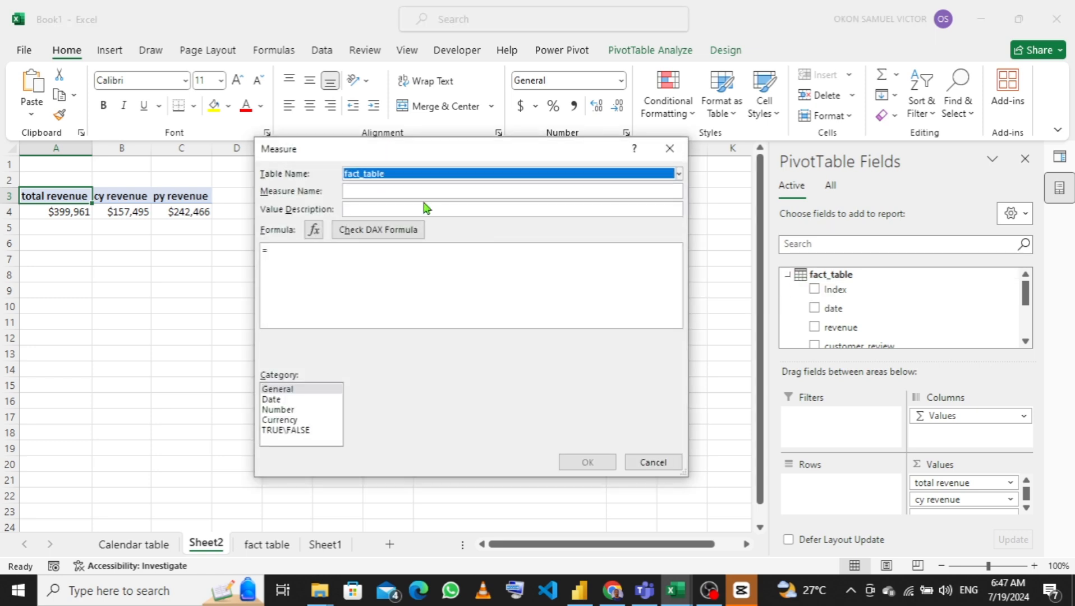
{"action": "left_click", "coordinate": [422, 193]}
{"action": "type", "text": "yoy growth"}
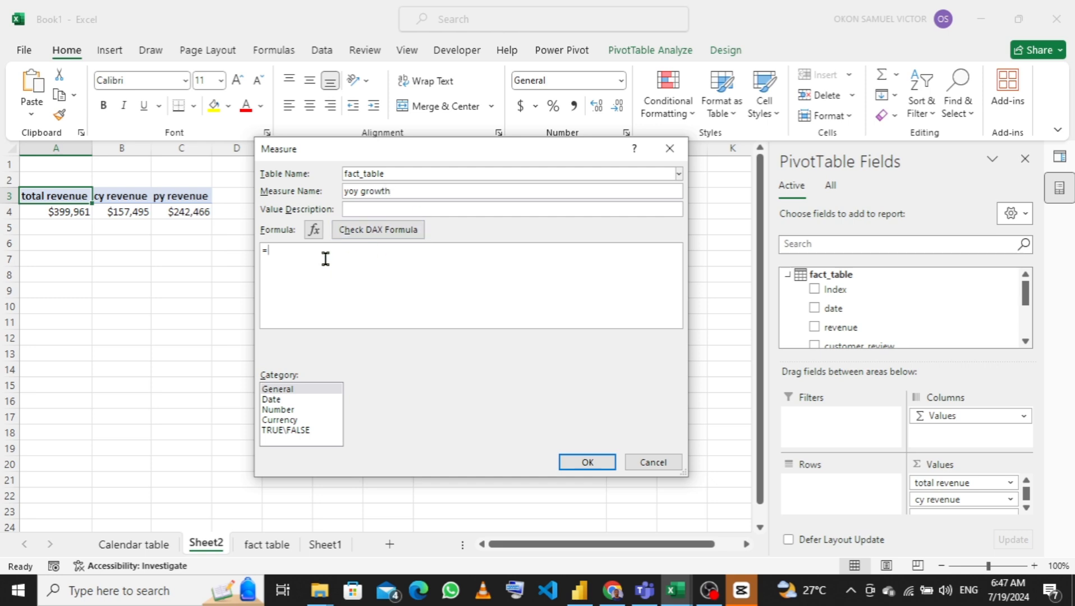
Uncover the growth formulas noted on the sheet and enter =([cy revenue]-[py revenue])/[py revenue] as the measure's formula.
{"action": "left_click_drag", "start_coordinate": [420, 157], "coordinate": [879, 129]}
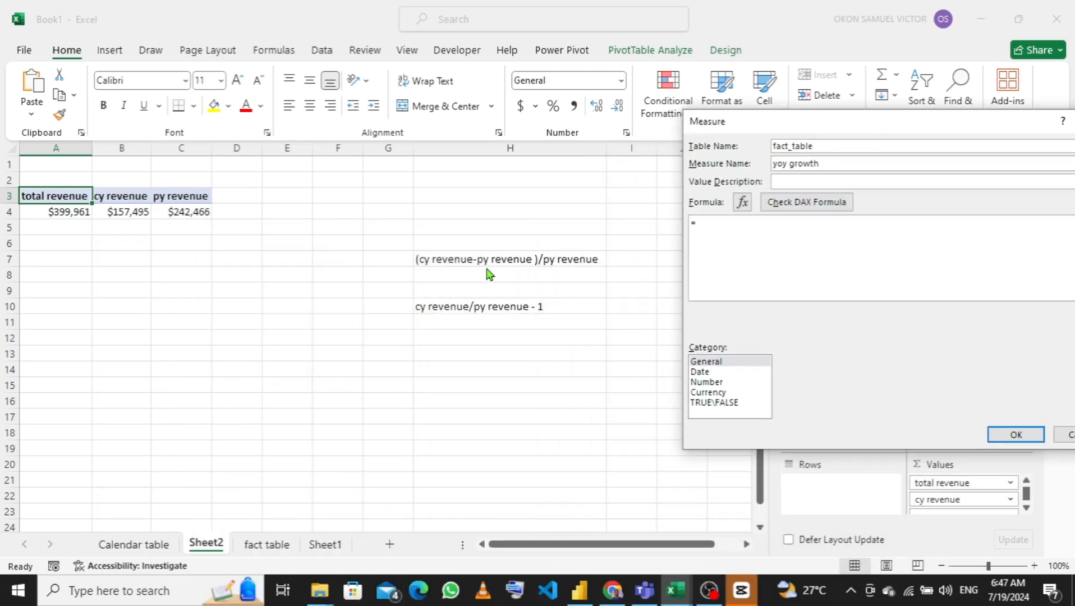
{"action": "left_click", "coordinate": [773, 220]}
{"action": "type", "text": "(cy"}
{"action": "key", "text": "Tab"}
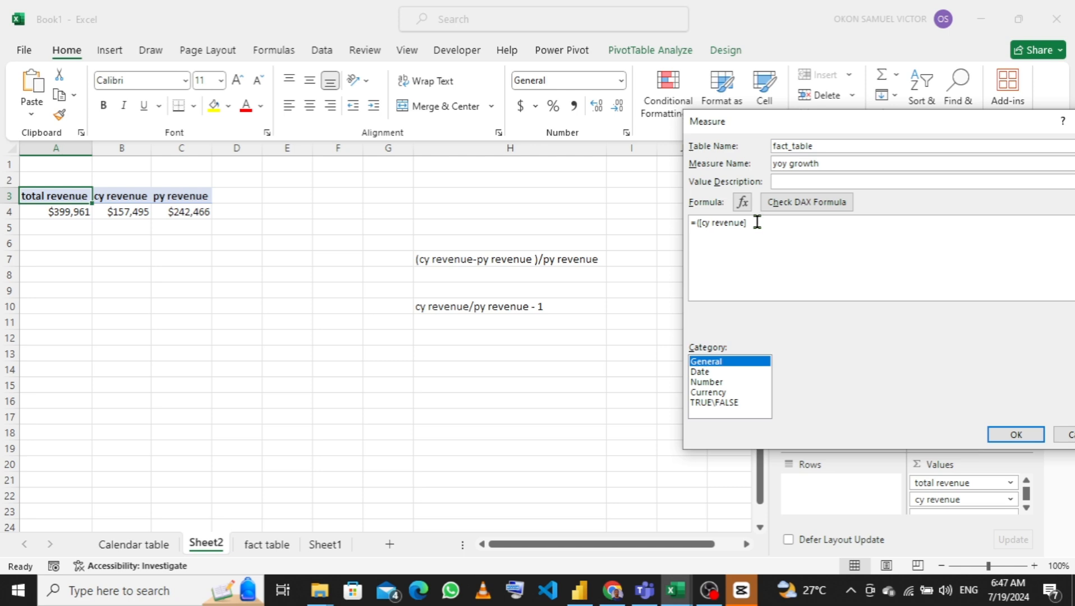
{"action": "left_click", "coordinate": [757, 222]}
{"action": "type", "text": "-"}
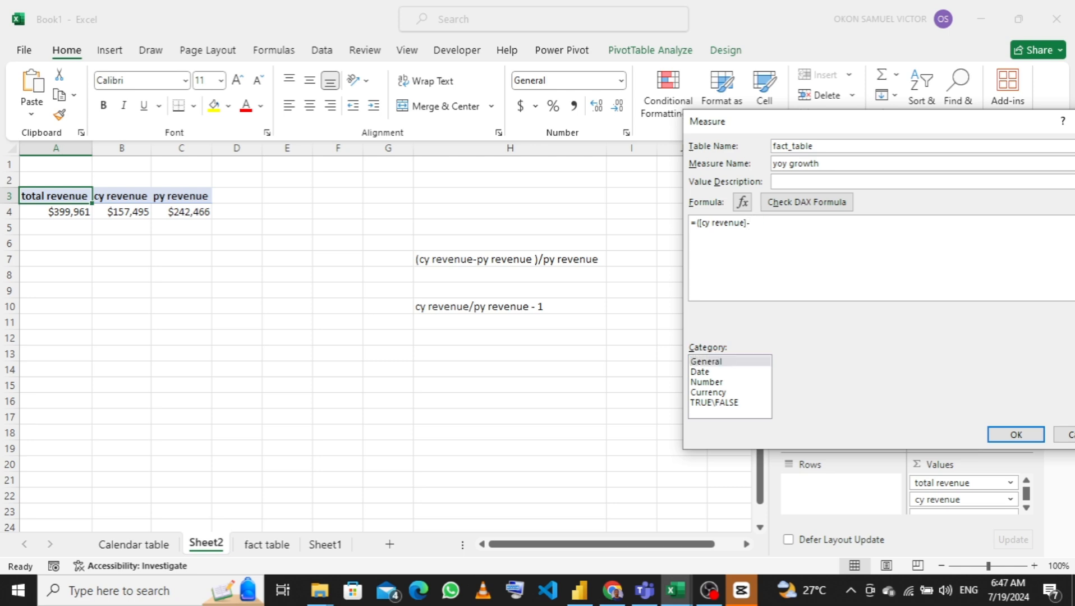
{"action": "type", "text": "py"}
{"action": "key", "text": "Tab"}
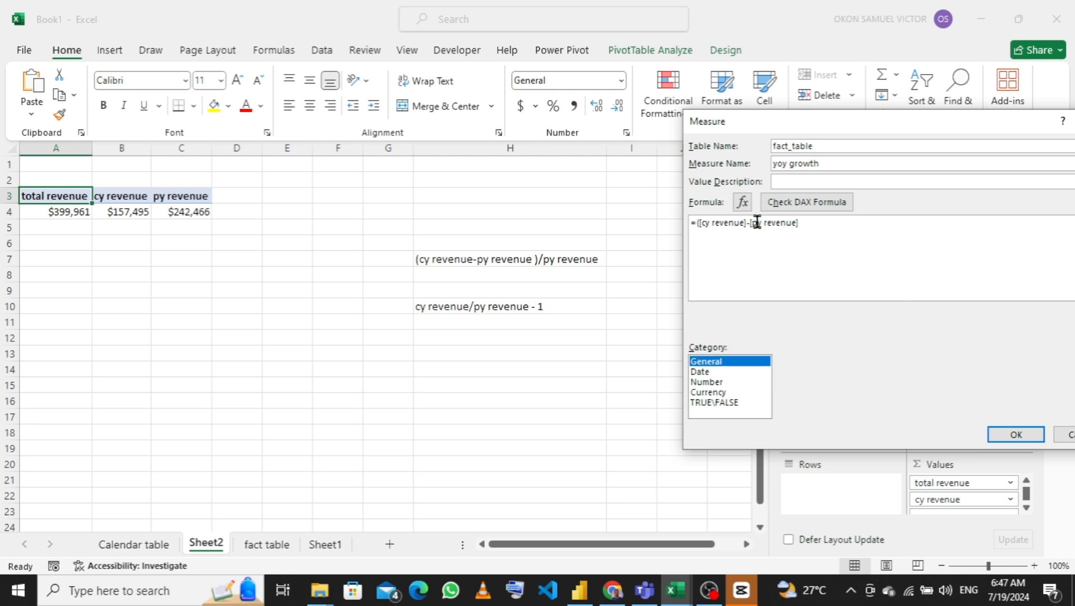
{"action": "left_click", "coordinate": [835, 224]}
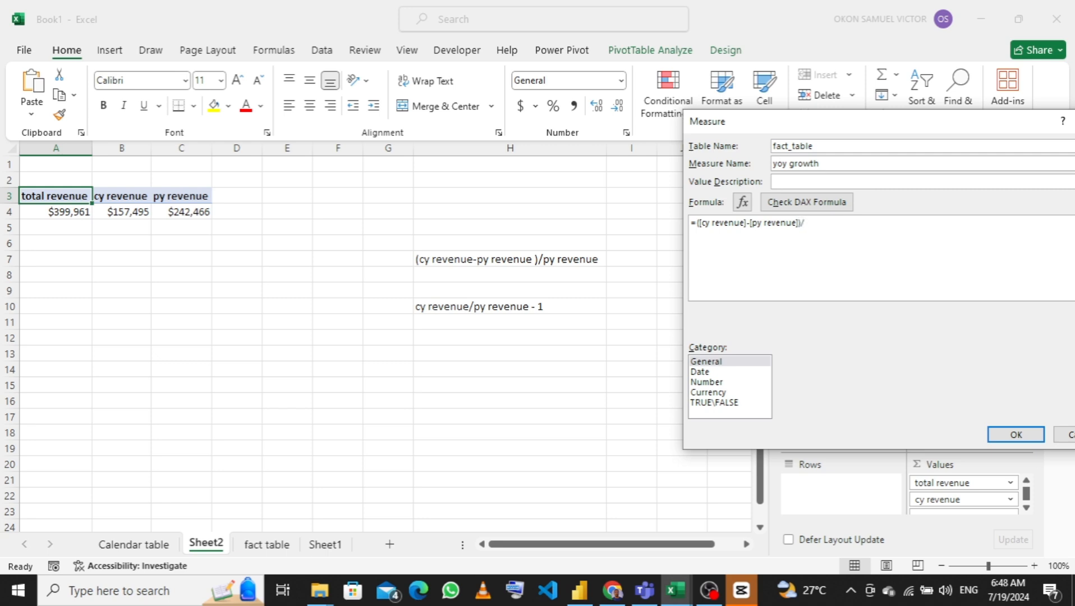
{"action": "type", "text": ")/py"}
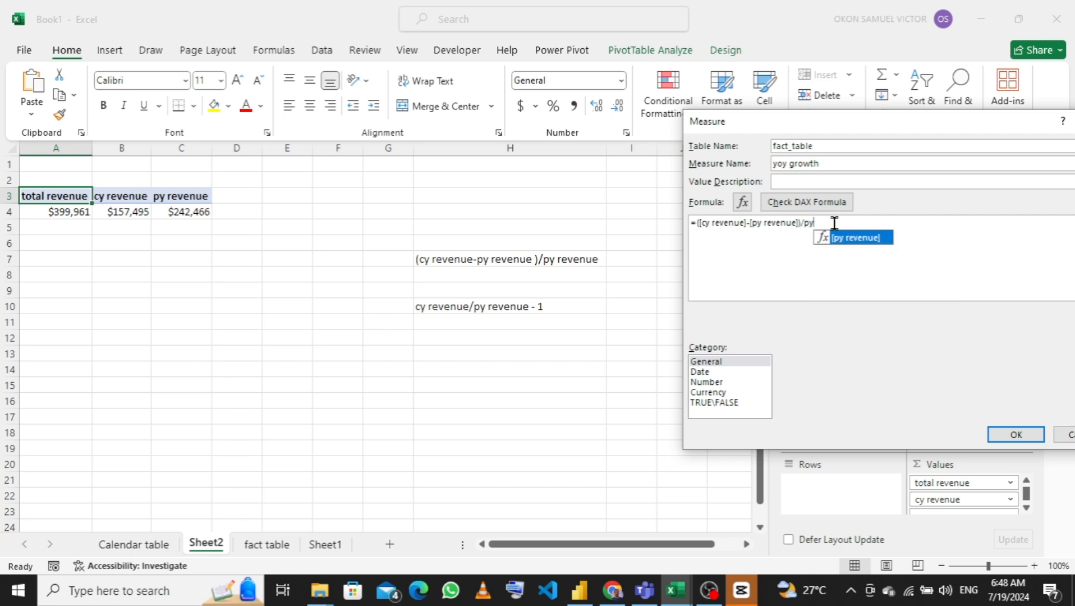
{"action": "key", "text": "Tab"}
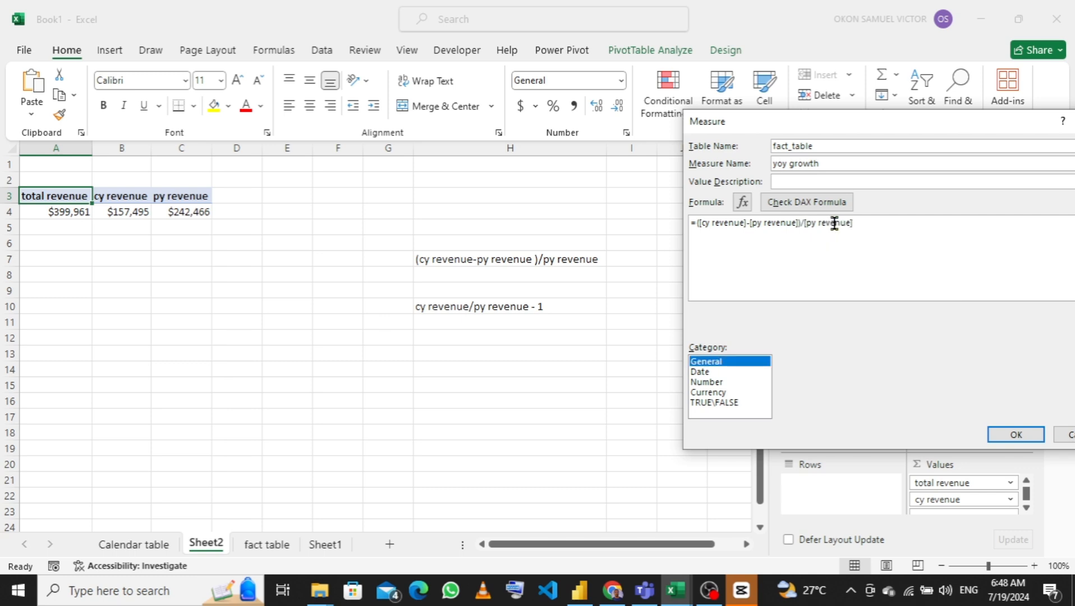
Check the yoy growth formula's DAX and set the measure's format to the Number category as Percentage.
{"action": "left_click", "coordinate": [802, 206]}
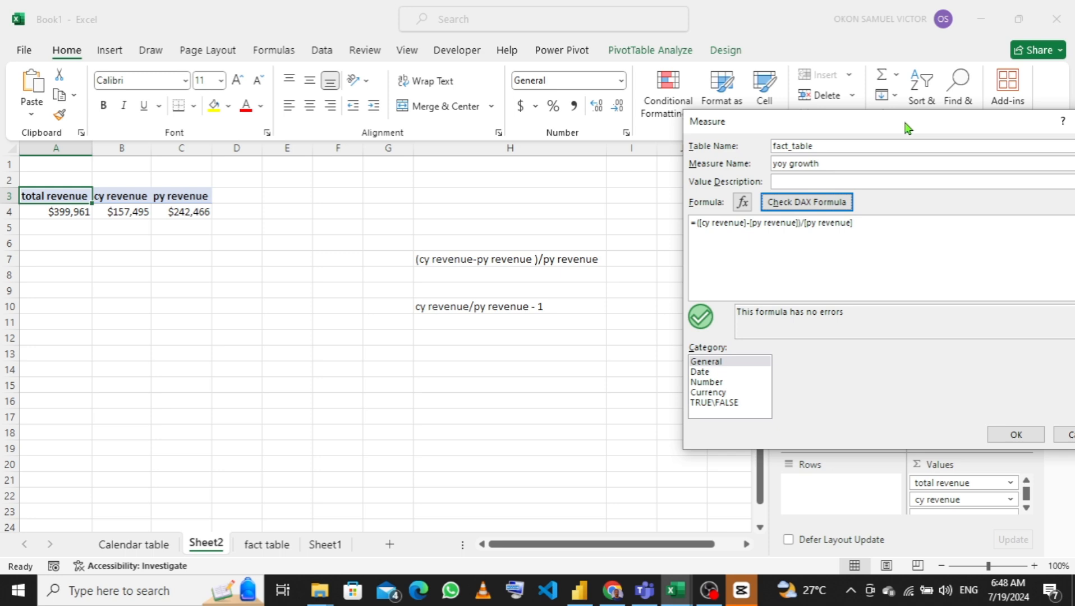
{"action": "left_click_drag", "start_coordinate": [884, 115], "coordinate": [696, 144]}
{"action": "left_click", "coordinate": [518, 408]}
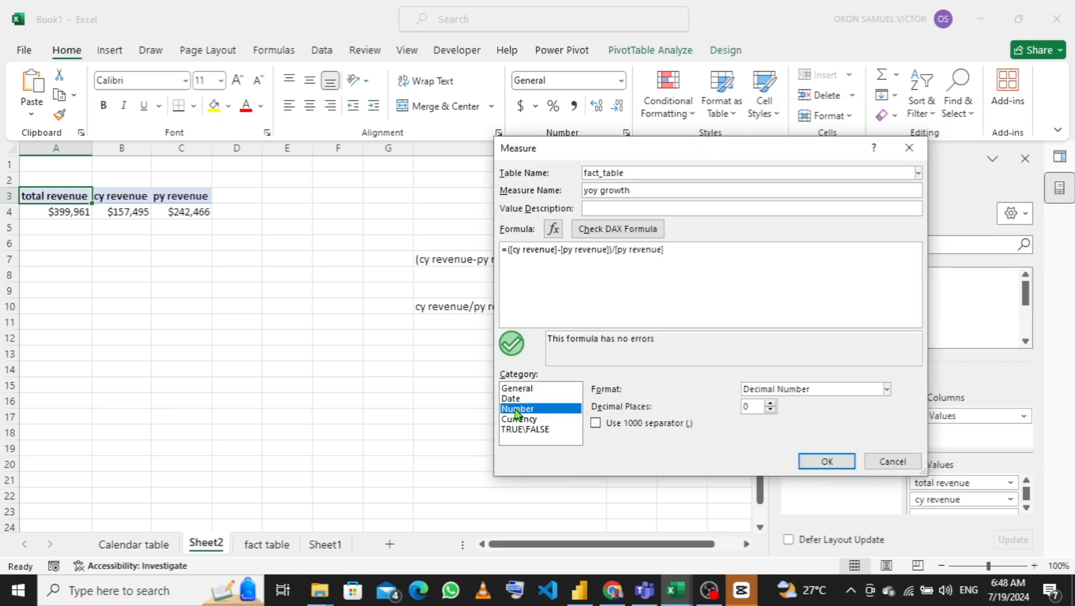
{"action": "left_click", "coordinate": [771, 394]}
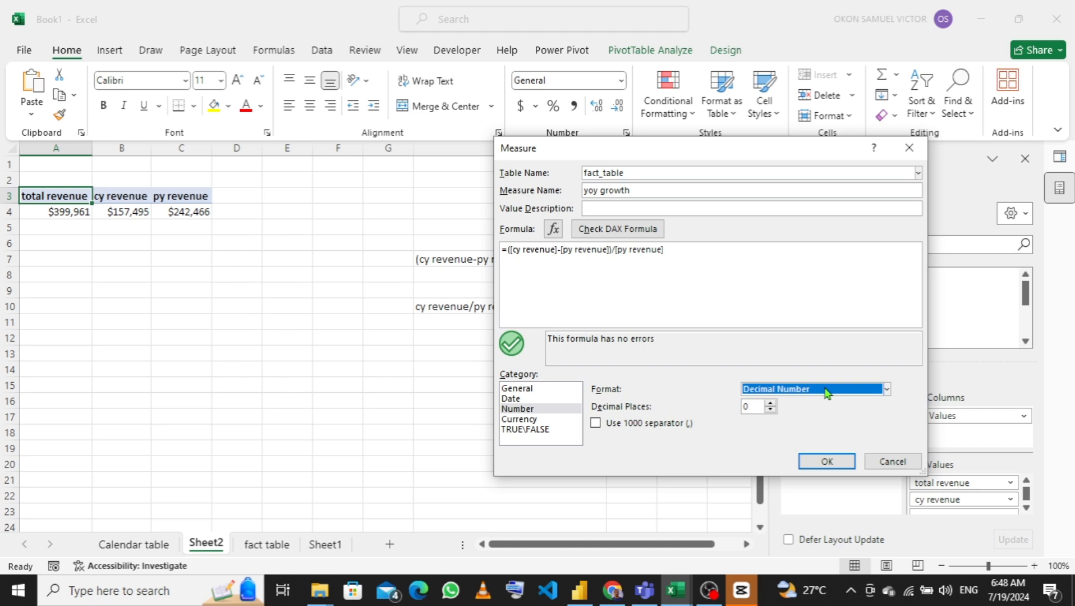
{"action": "left_click", "coordinate": [887, 389]}
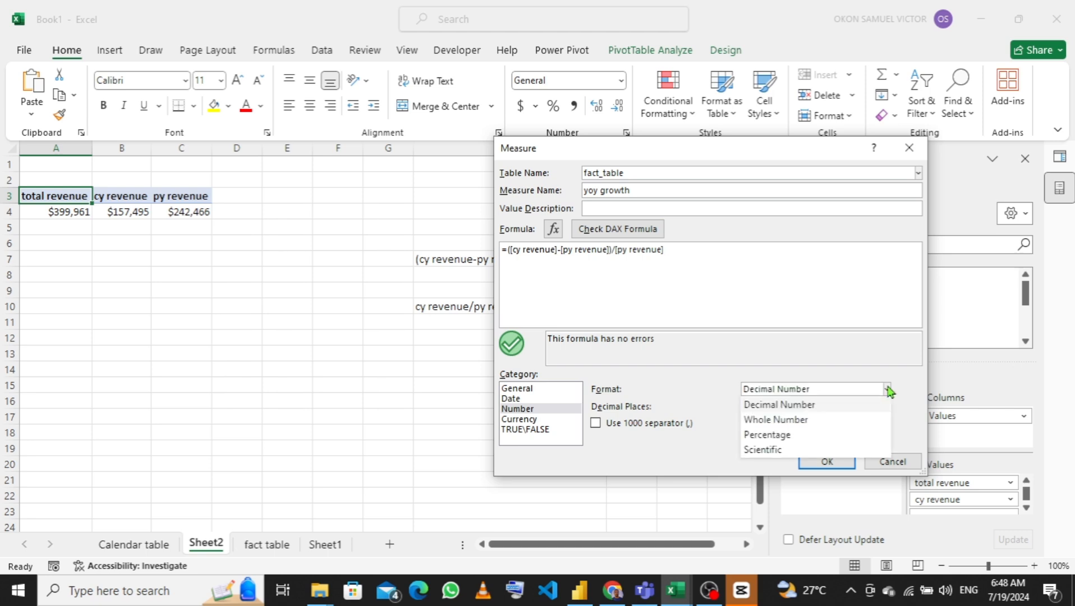
{"action": "left_click", "coordinate": [789, 435]}
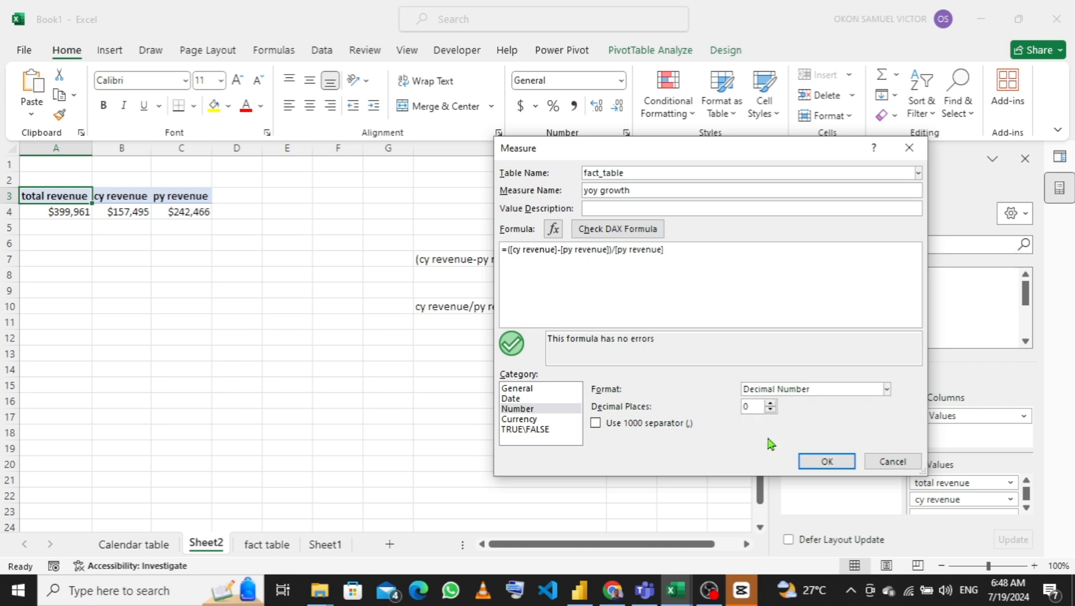
Save the yoy growth measure and add it to the PivotTable's values.
{"action": "left_click", "coordinate": [827, 463]}
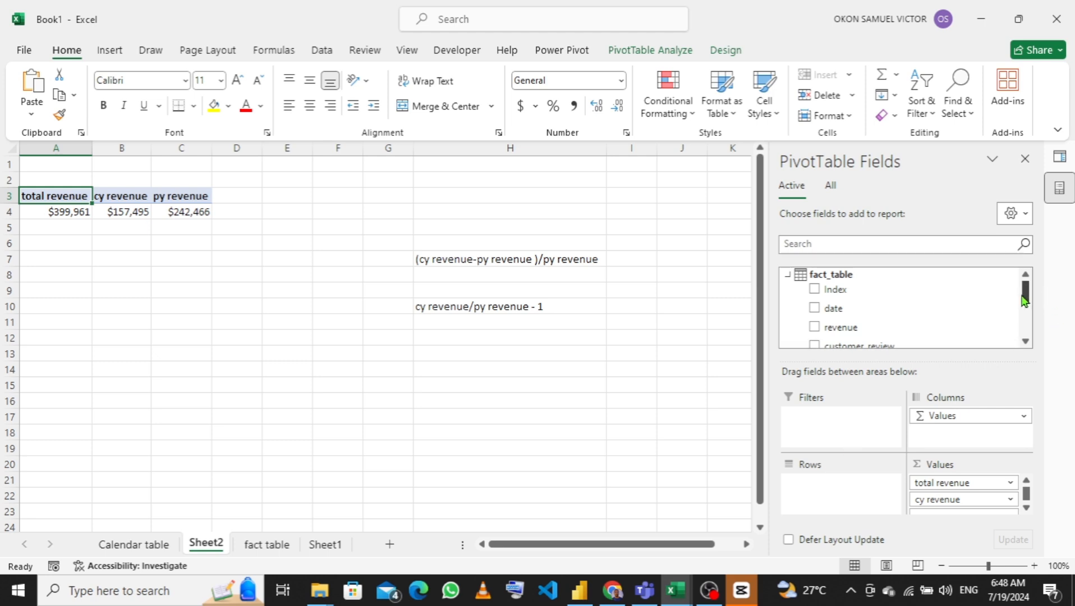
{"action": "scroll", "coordinate": [1026, 297], "scroll_direction": "down", "scroll_amount": 3}
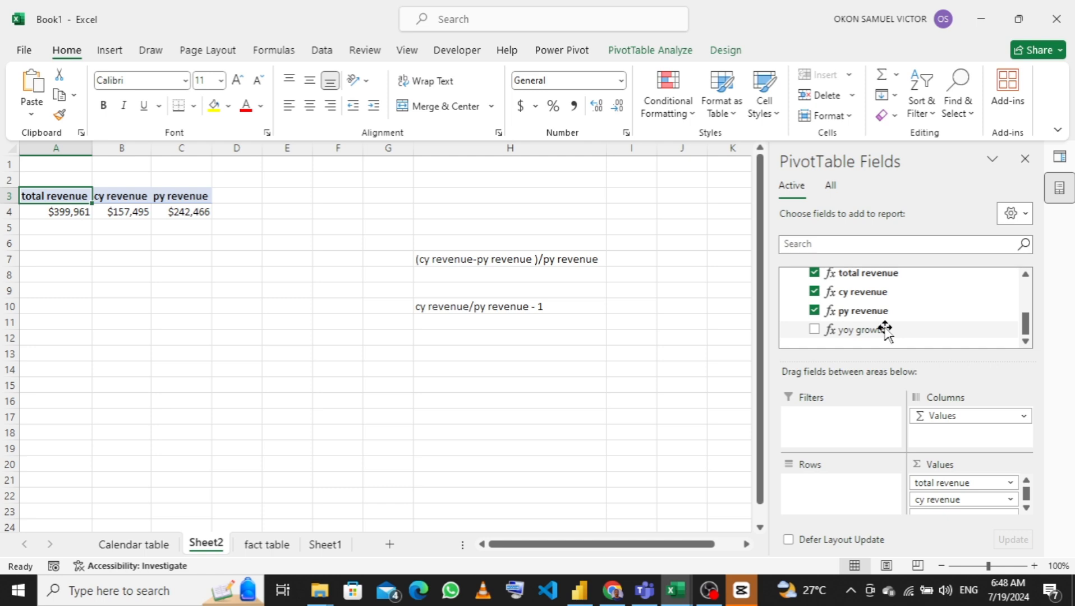
{"action": "left_click_drag", "start_coordinate": [890, 331], "coordinate": [956, 506]}
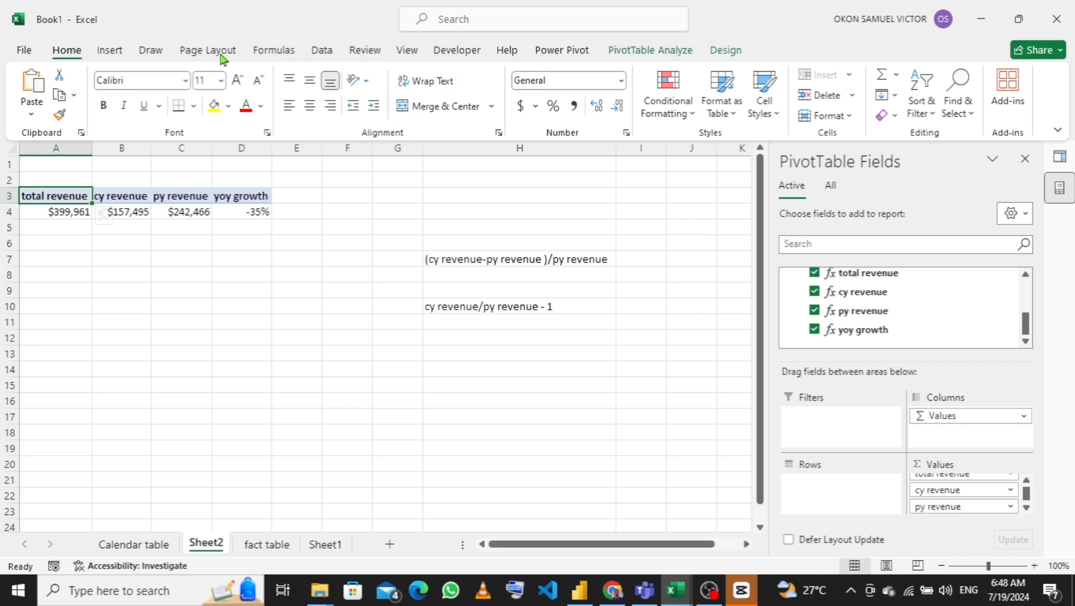
Insert a slicer for the Year field of the Calendar table.
{"action": "left_click", "coordinate": [117, 54]}
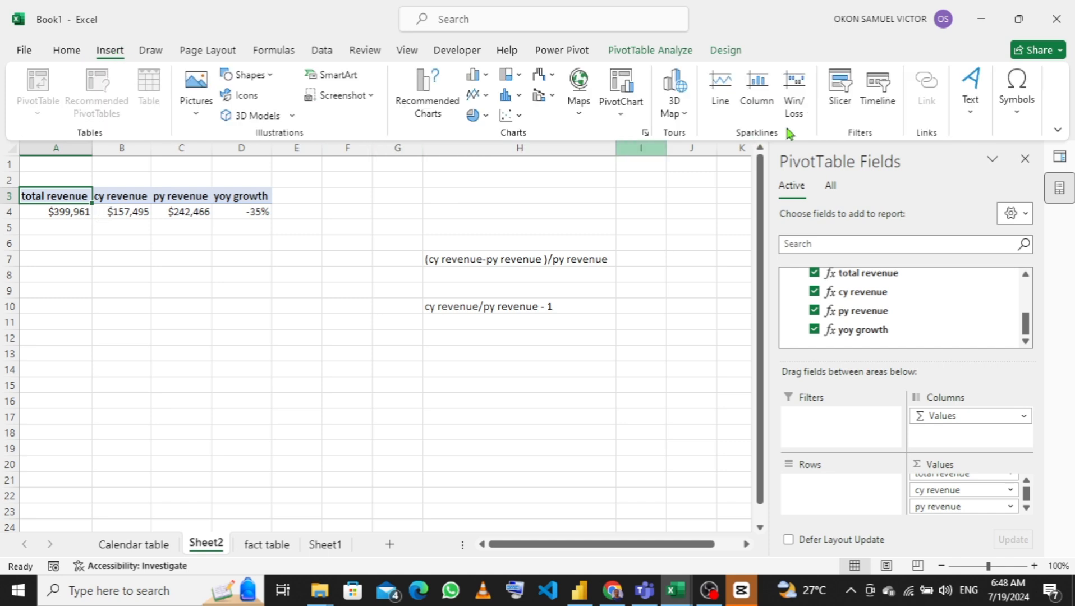
{"action": "left_click", "coordinate": [842, 90]}
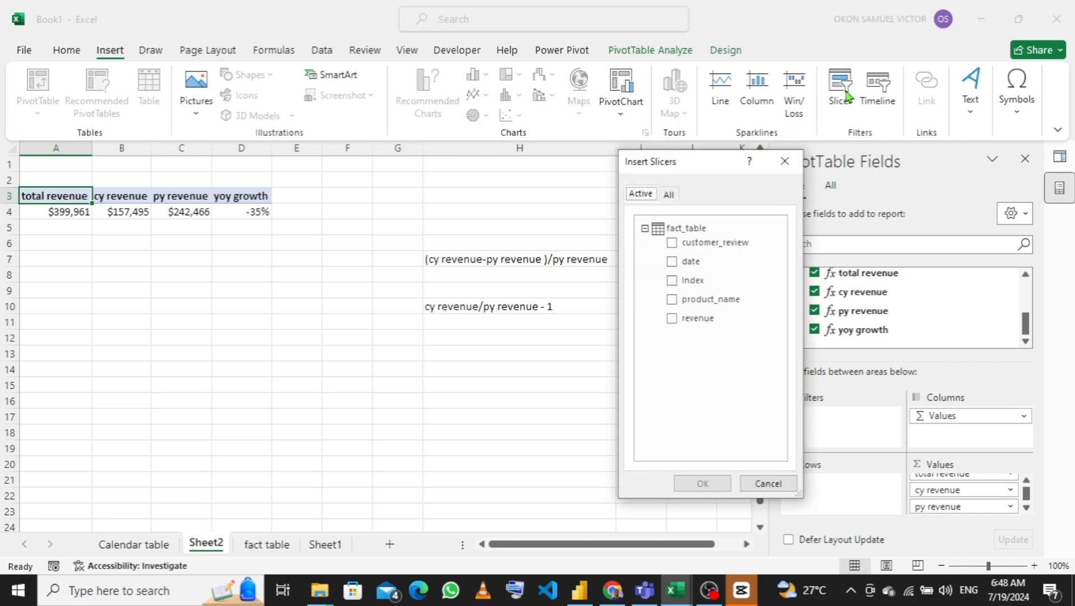
{"action": "left_click", "coordinate": [669, 194]}
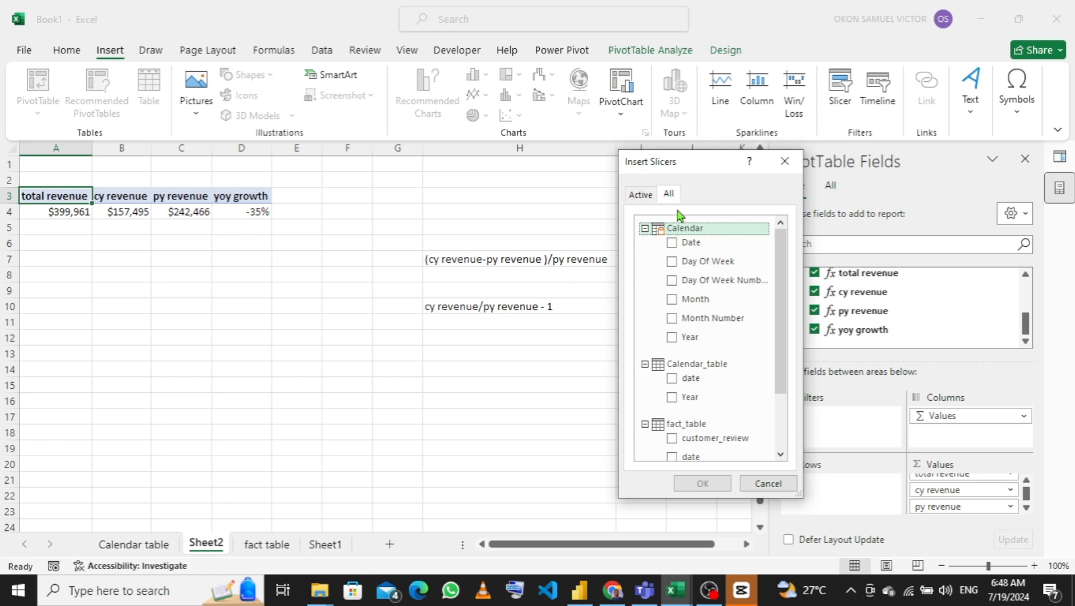
{"action": "scroll", "coordinate": [773, 317], "scroll_direction": "down", "scroll_amount": 1}
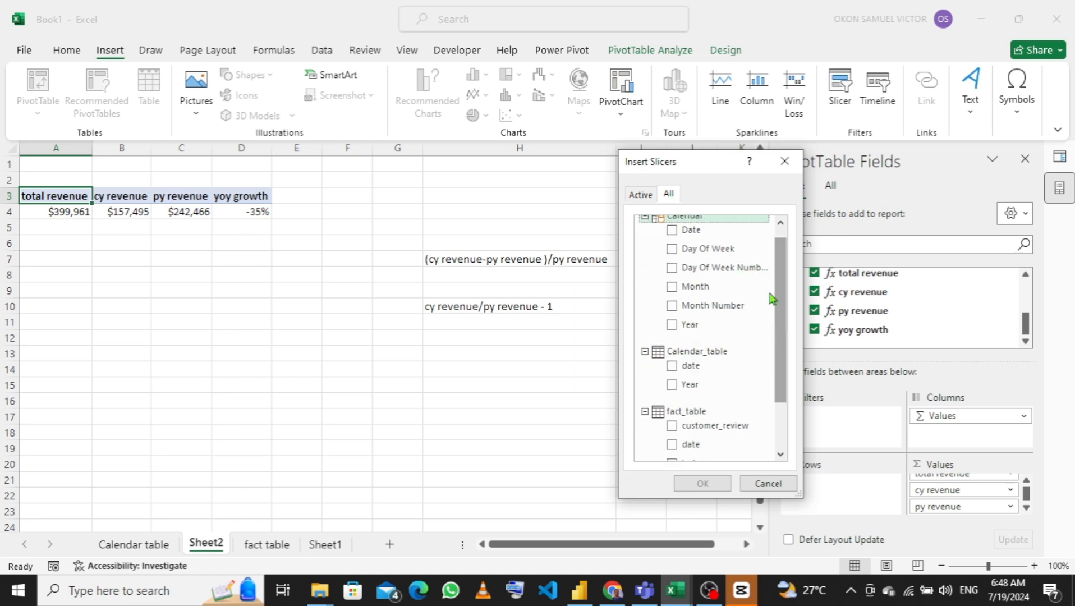
{"action": "scroll", "coordinate": [777, 322], "scroll_direction": "up", "scroll_amount": 1}
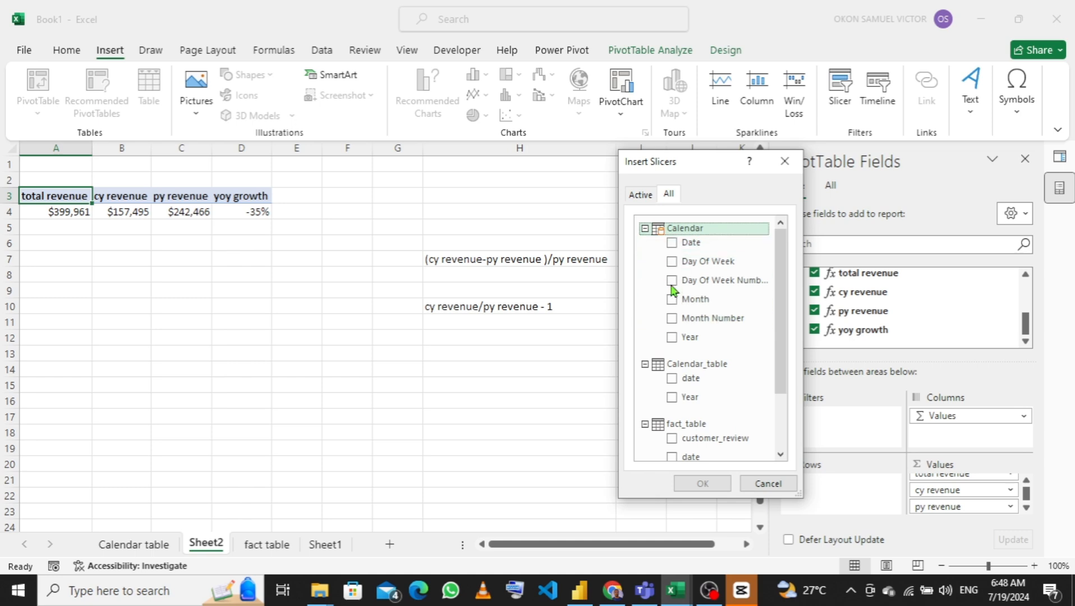
{"action": "left_click", "coordinate": [672, 338]}
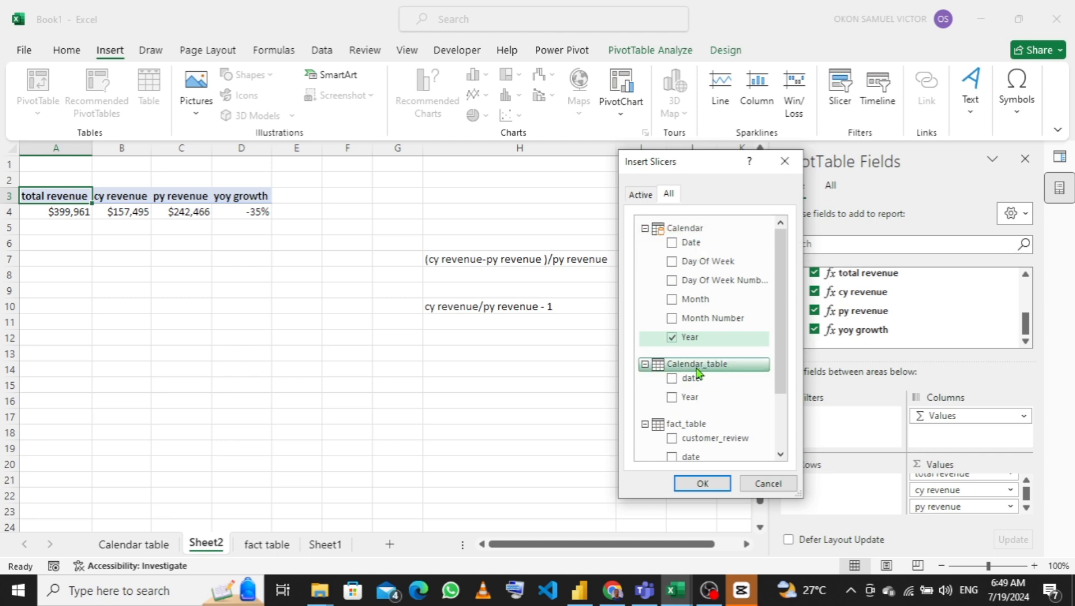
{"action": "left_click", "coordinate": [685, 486]}
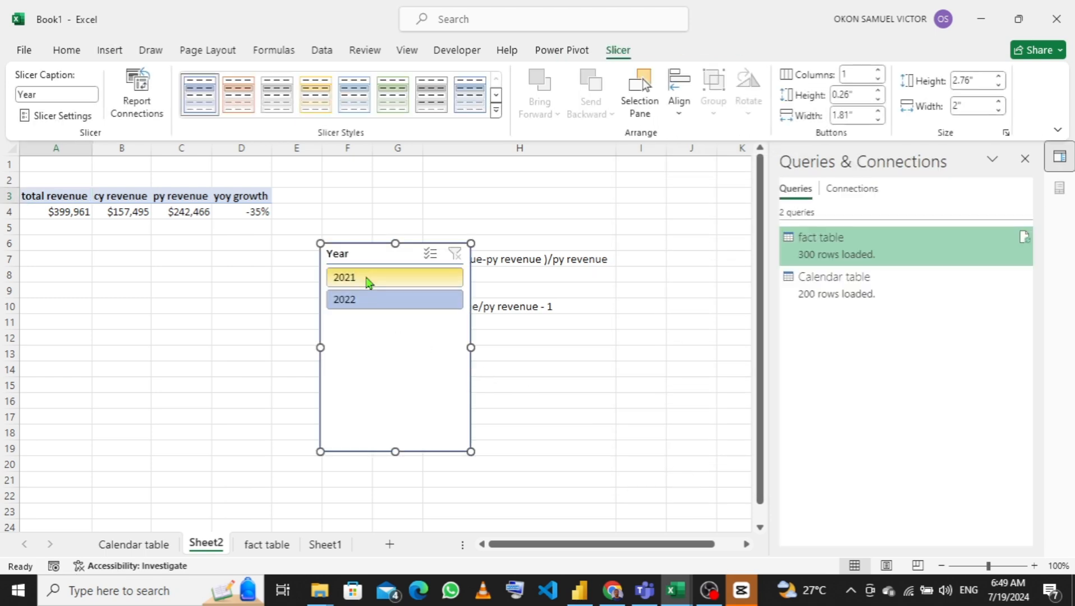
Filter the PivotTable by 2021 and 2022 in the Year slicer to compare the measures, and clear the filter.
{"action": "left_click", "coordinate": [366, 277]}
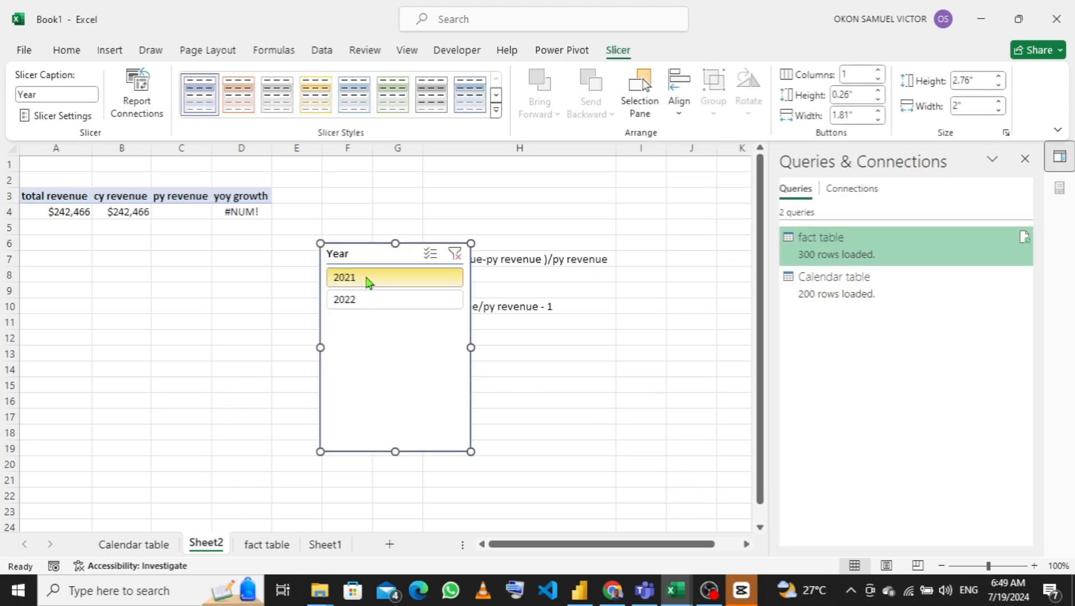
{"action": "left_click", "coordinate": [375, 307]}
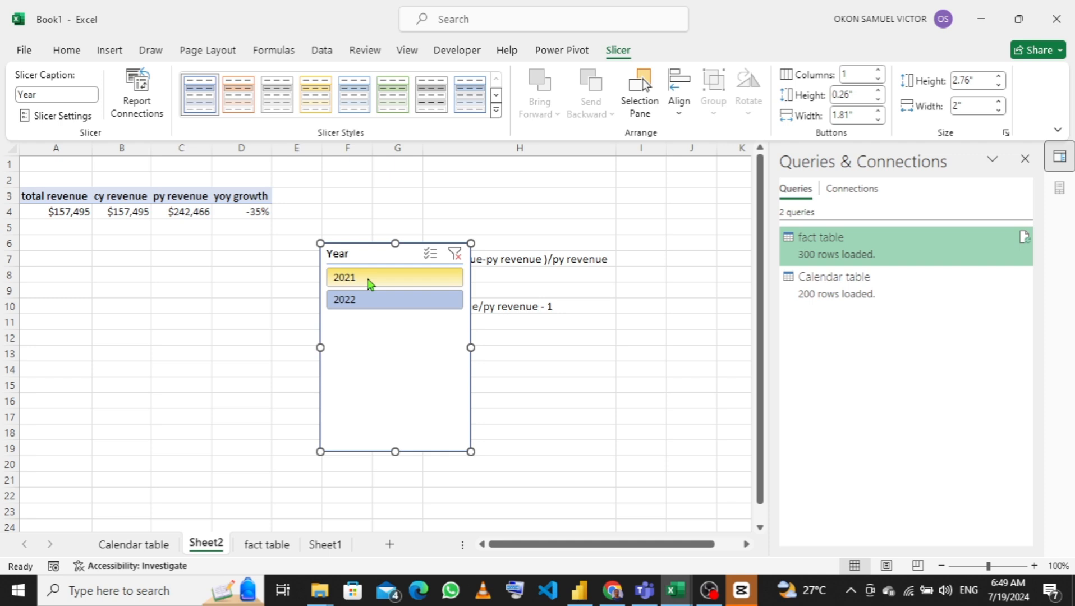
{"action": "left_click", "coordinate": [386, 279]}
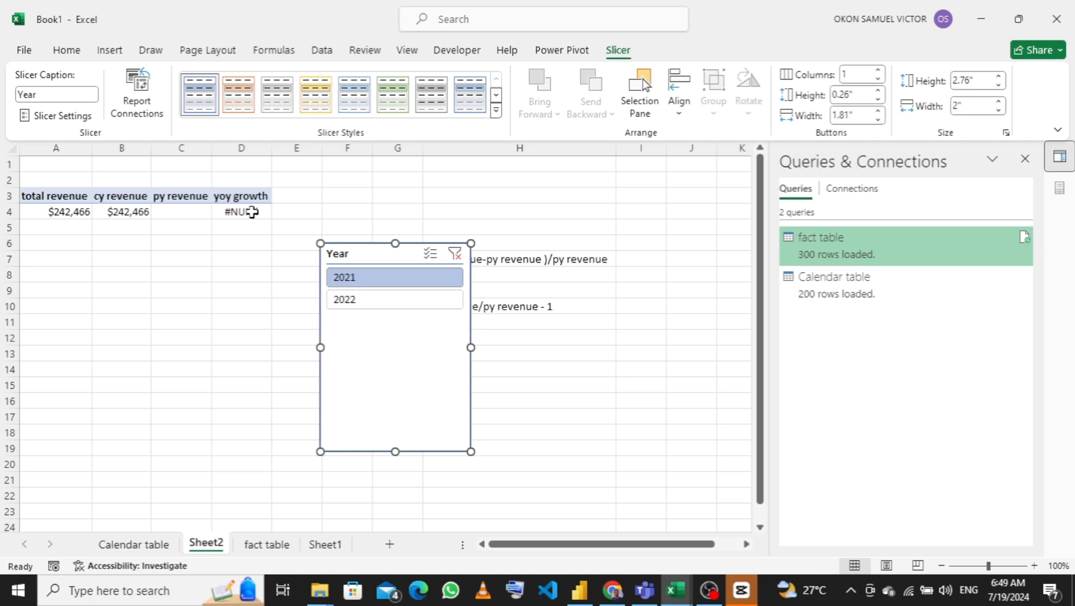
{"action": "left_click", "coordinate": [456, 254]}
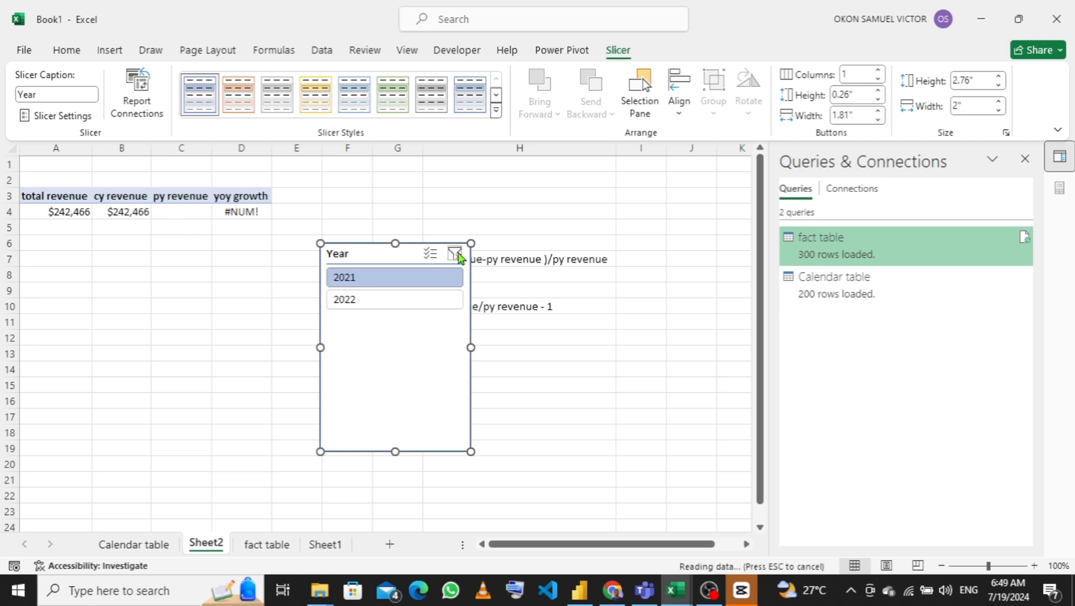
Open the py revenue measure for editing and insert an IF function before its CALCULATE expression.
{"action": "left_click", "coordinate": [168, 209]}
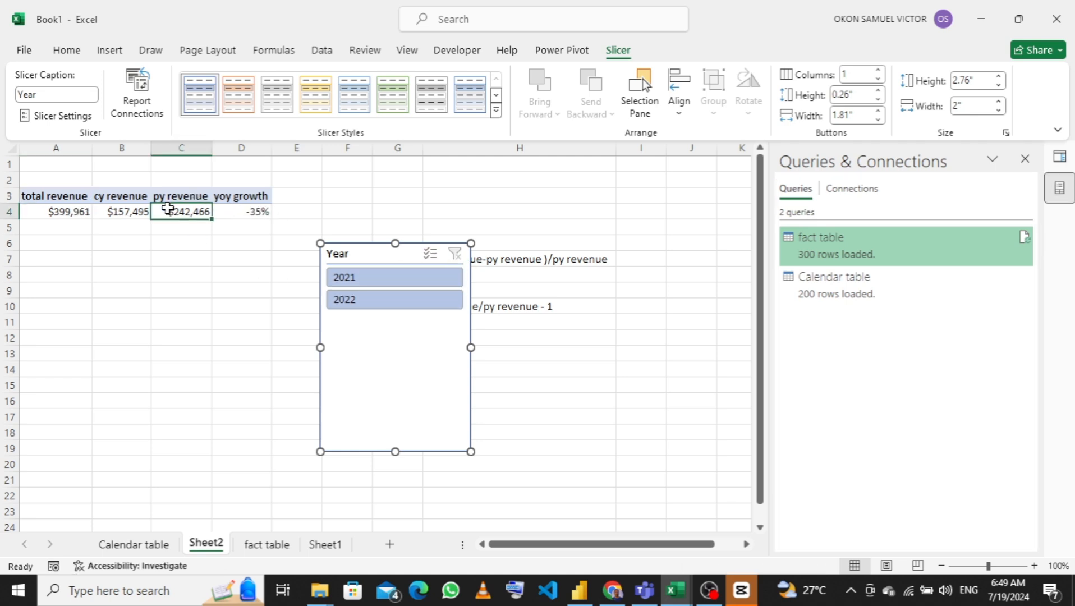
{"action": "left_click_drag", "start_coordinate": [1027, 308], "coordinate": [1027, 337]}
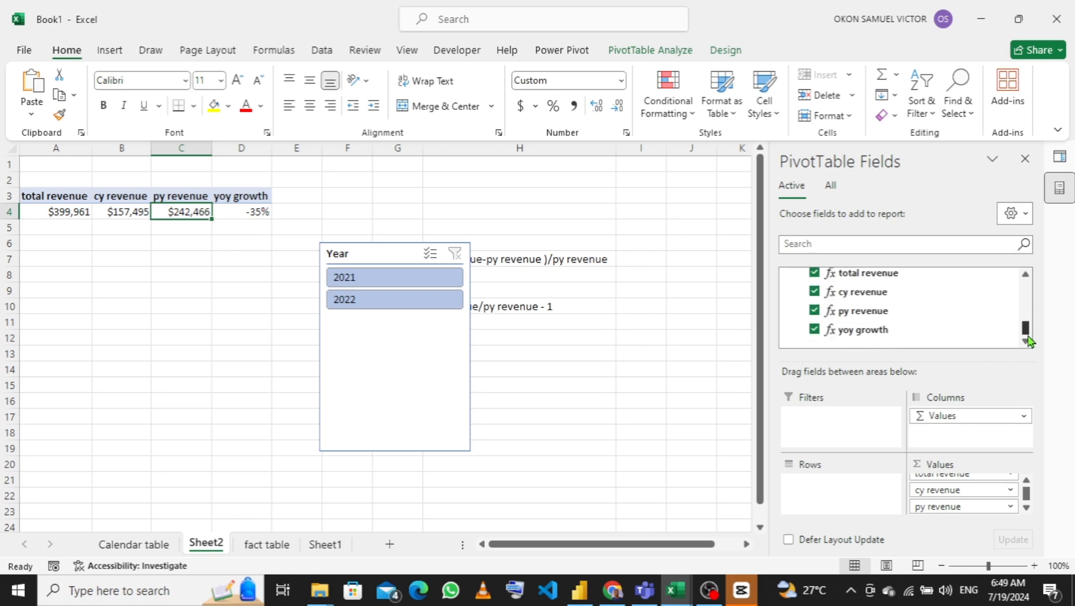
{"action": "right_click", "coordinate": [865, 312]}
{"action": "left_click", "coordinate": [804, 329]}
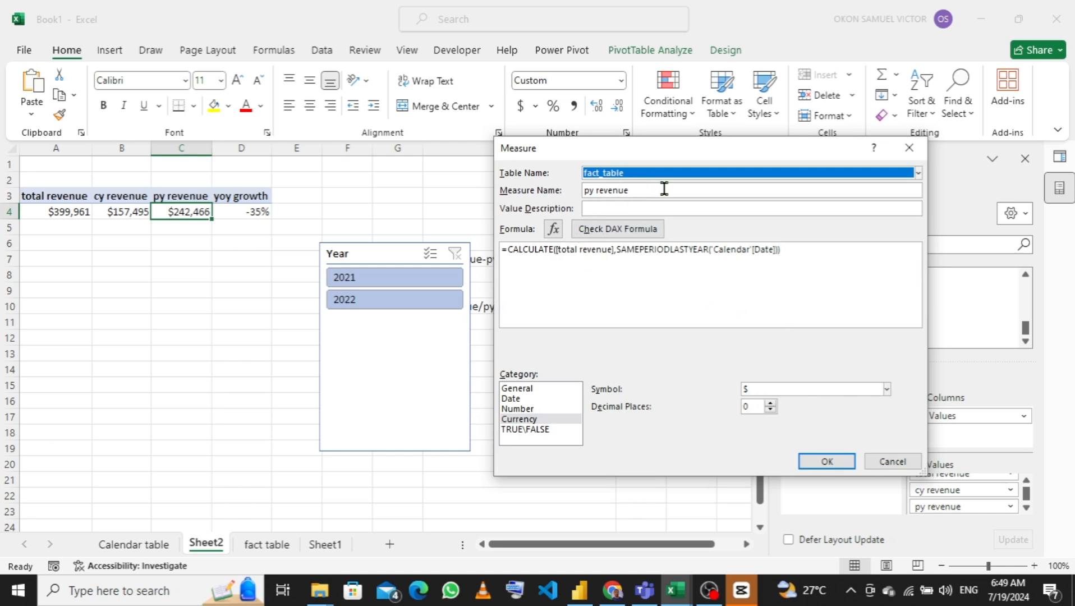
{"action": "left_click", "coordinate": [508, 248]}
{"action": "type", "text": "if"}
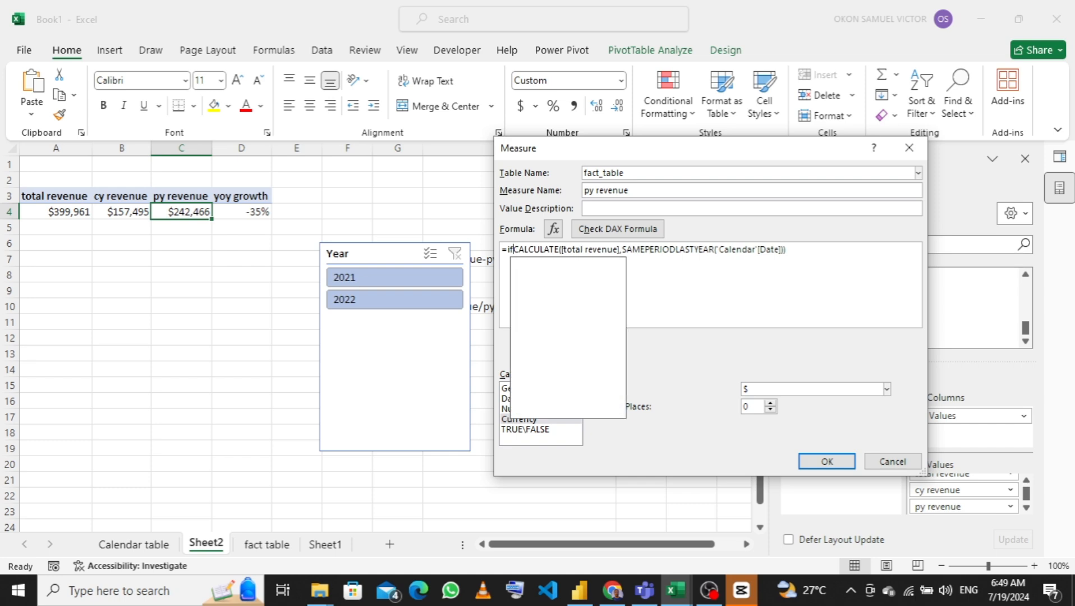
{"action": "key", "text": "Tab"}
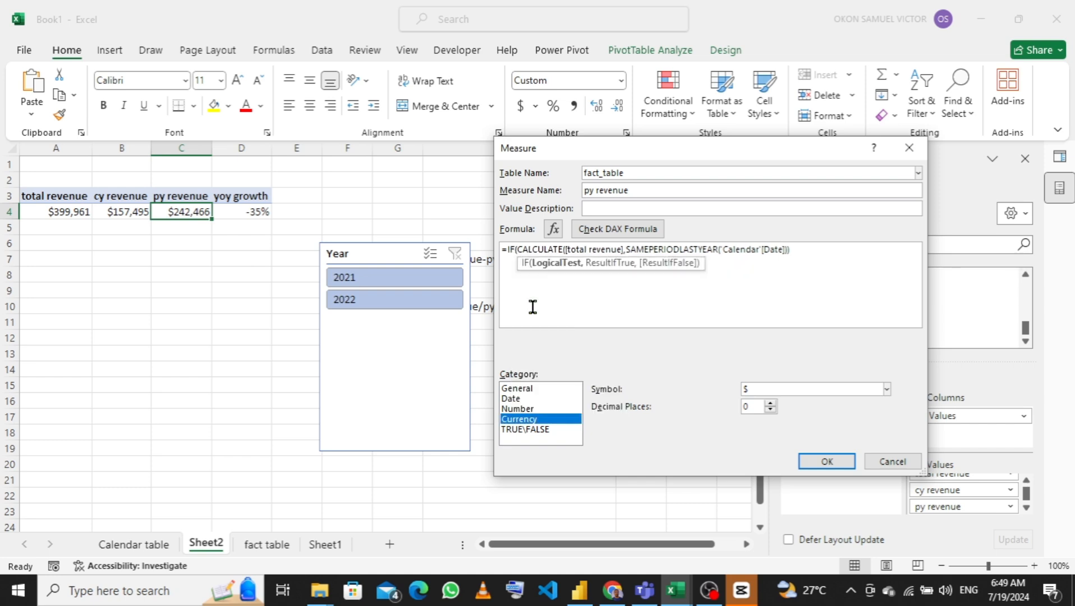
Complete the IF's logical test by comparing the CALCULATE expression with BLANK() and give 0 as the result if true.
{"action": "left_click", "coordinate": [807, 251]}
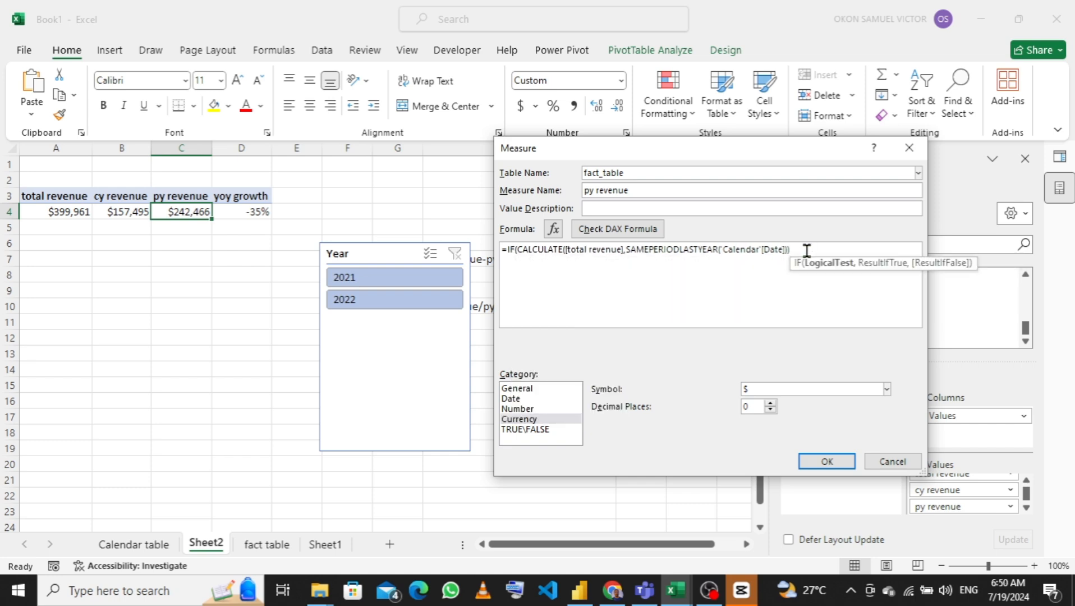
{"action": "type", "text": "=-"}
{"action": "key", "text": "BackSpace"}
{"action": "type", "text": "b"}
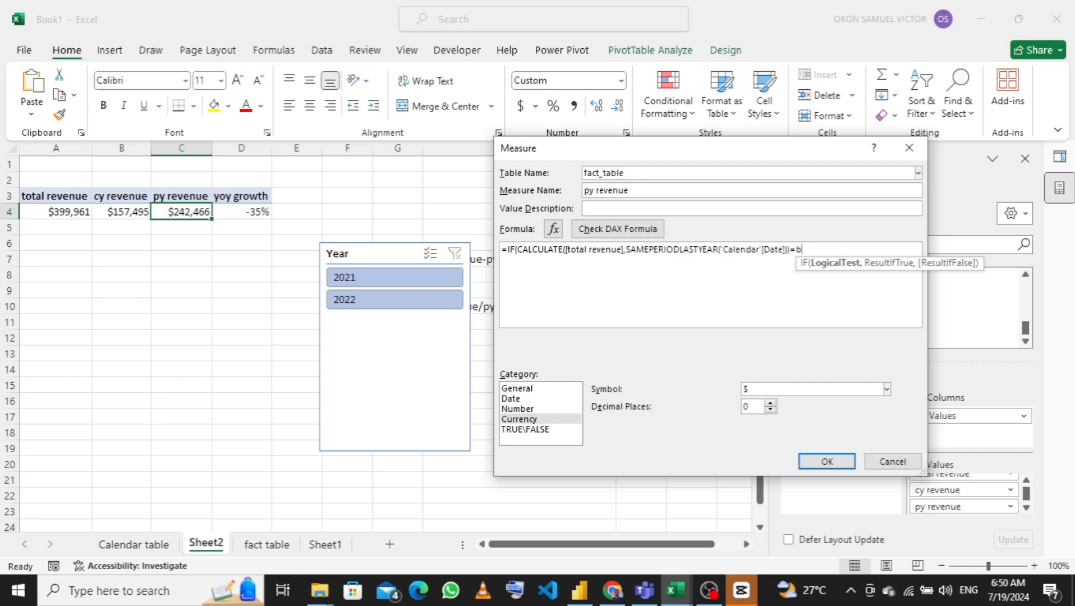
{"action": "type", "text": "lan"}
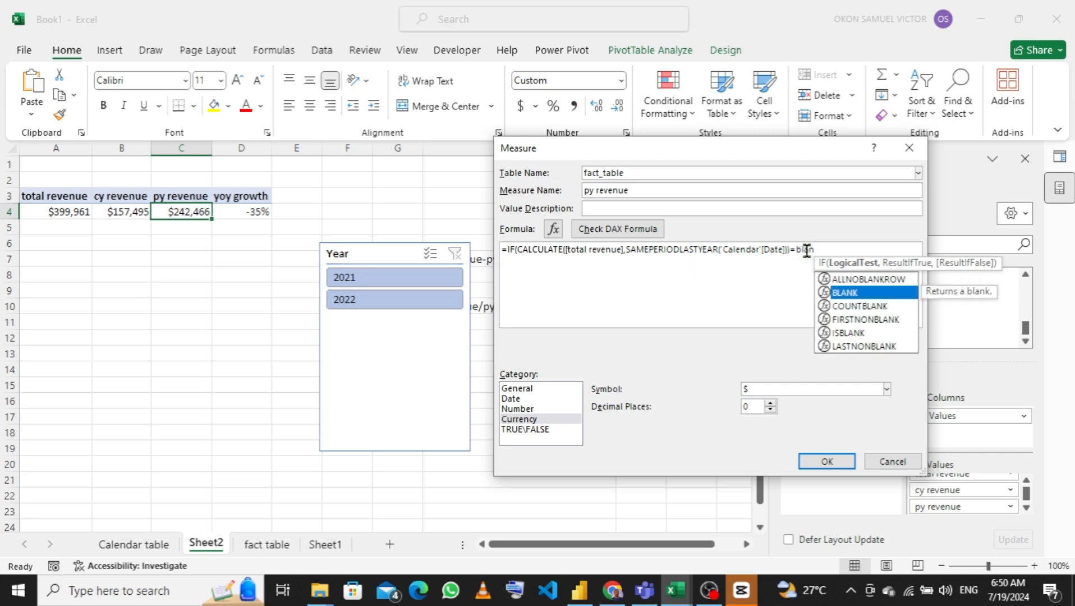
{"action": "key", "text": "Tab"}
{"action": "type", "text": ")"}
{"action": "left_click", "coordinate": [843, 251]}
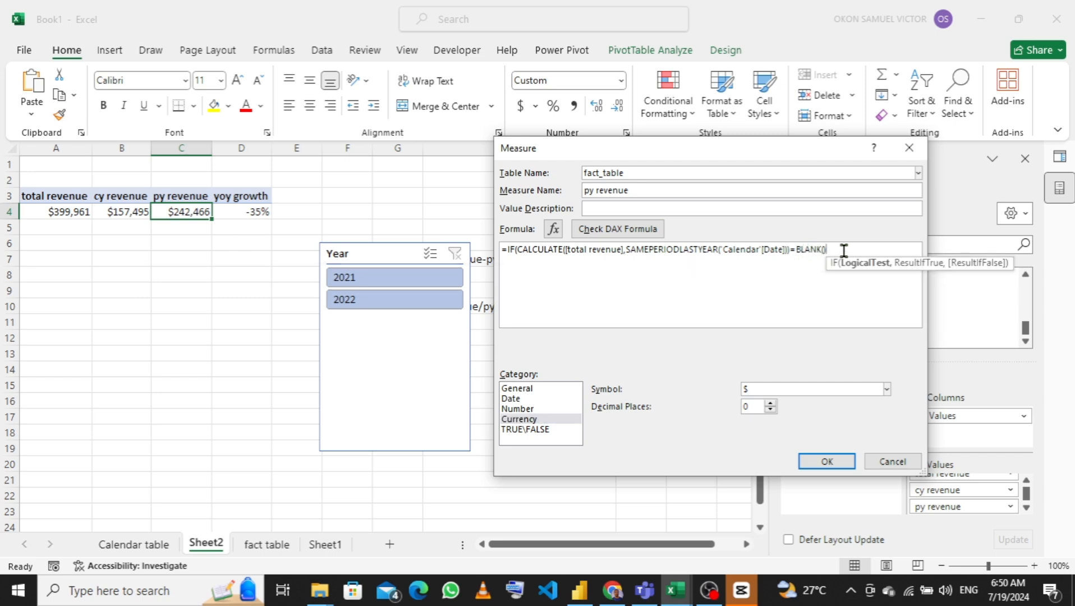
{"action": "type", "text": ",0"}
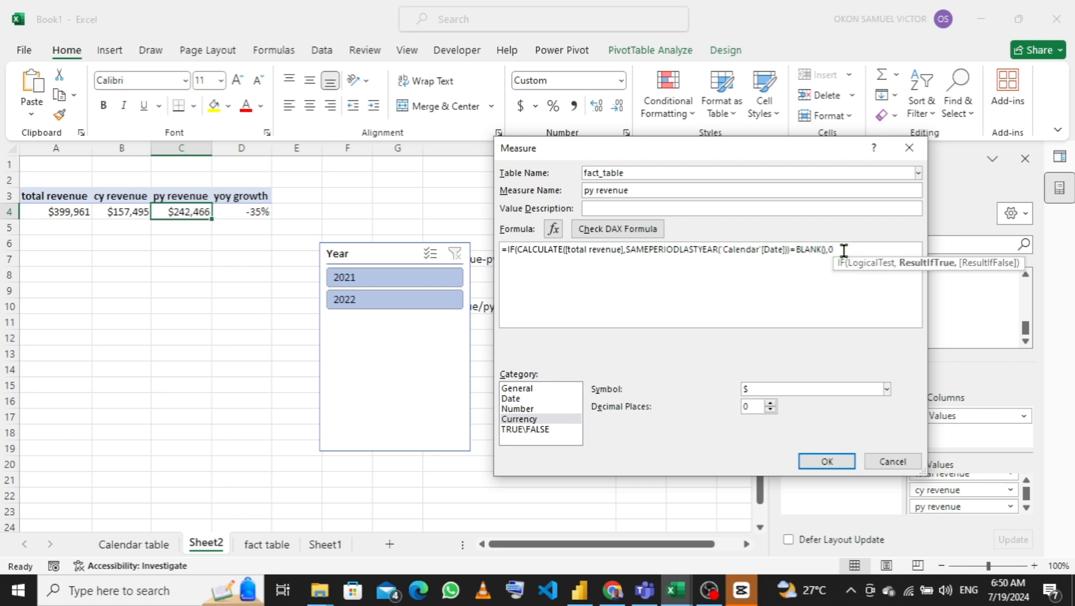
{"action": "type", "text": ","}
{"action": "key", "text": "Return"}
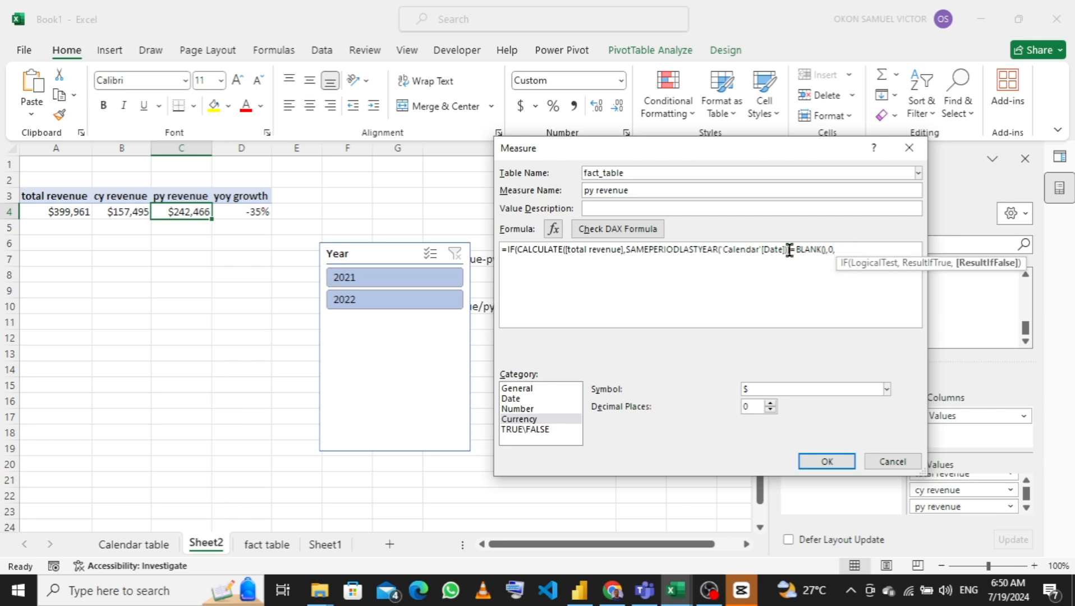
Copy CALCULATE([total revenue],SAMEPERIODLASTYEAR('Calendar'[Date])) into the IF's result-if-false argument and close the function.
{"action": "left_click_drag", "start_coordinate": [790, 249], "coordinate": [524, 248]}
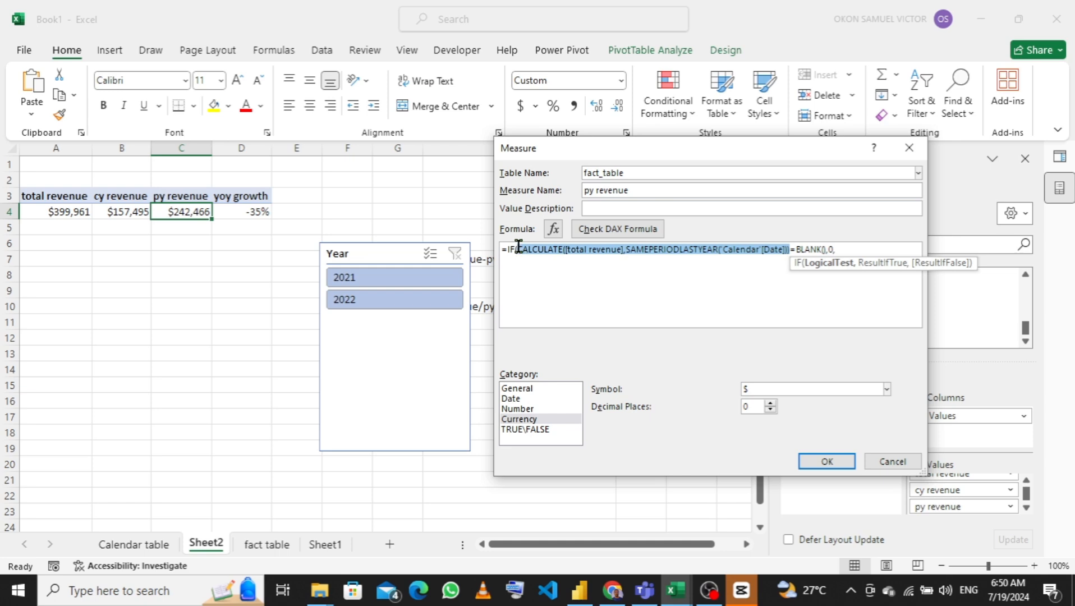
{"action": "left_click", "coordinate": [541, 264]}
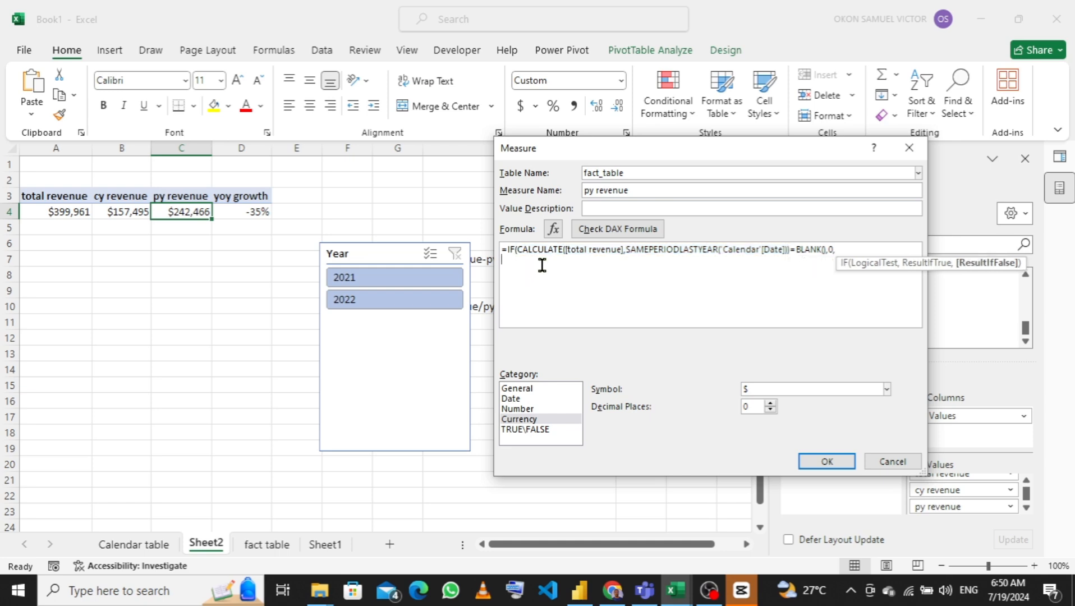
{"action": "type", "text": "CALCULATE([total revenue],SAMEPERIODLASTYEAR('Calendar'[Date]))"}
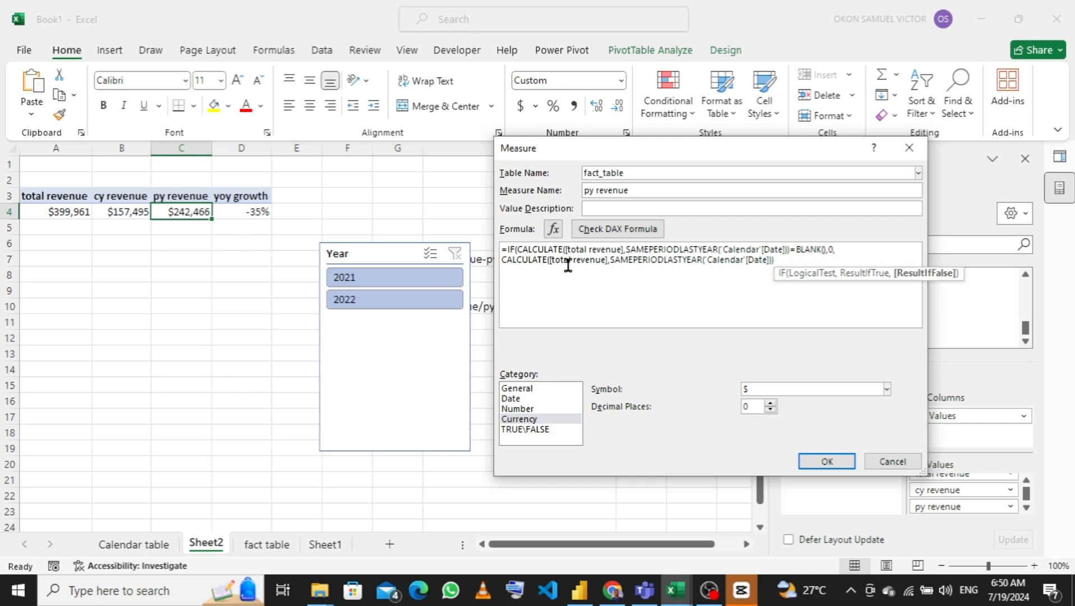
{"action": "type", "text": ")"}
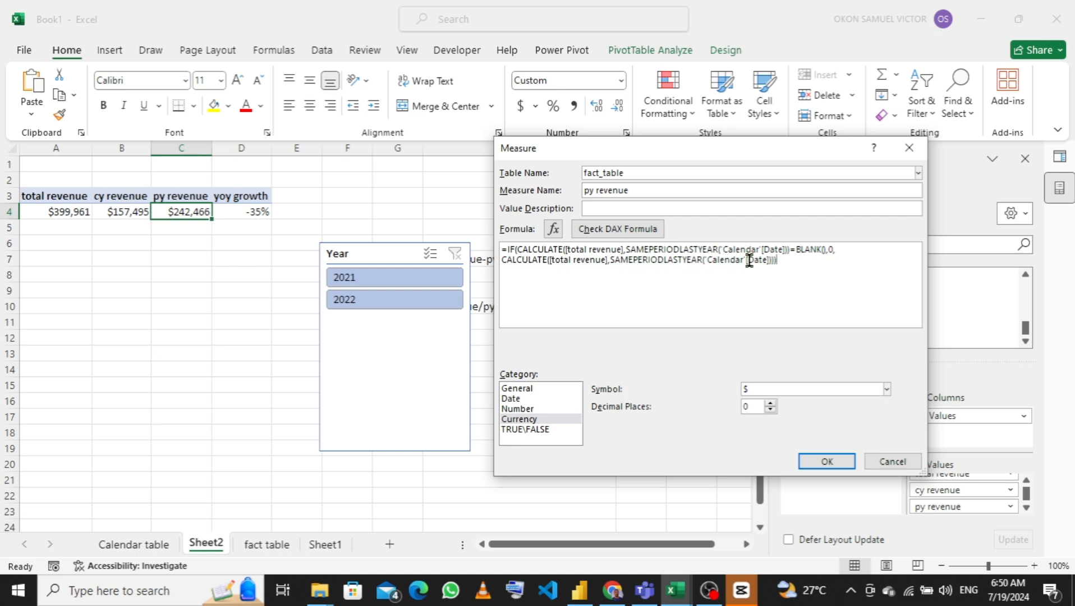
{"action": "left_click", "coordinate": [528, 410]}
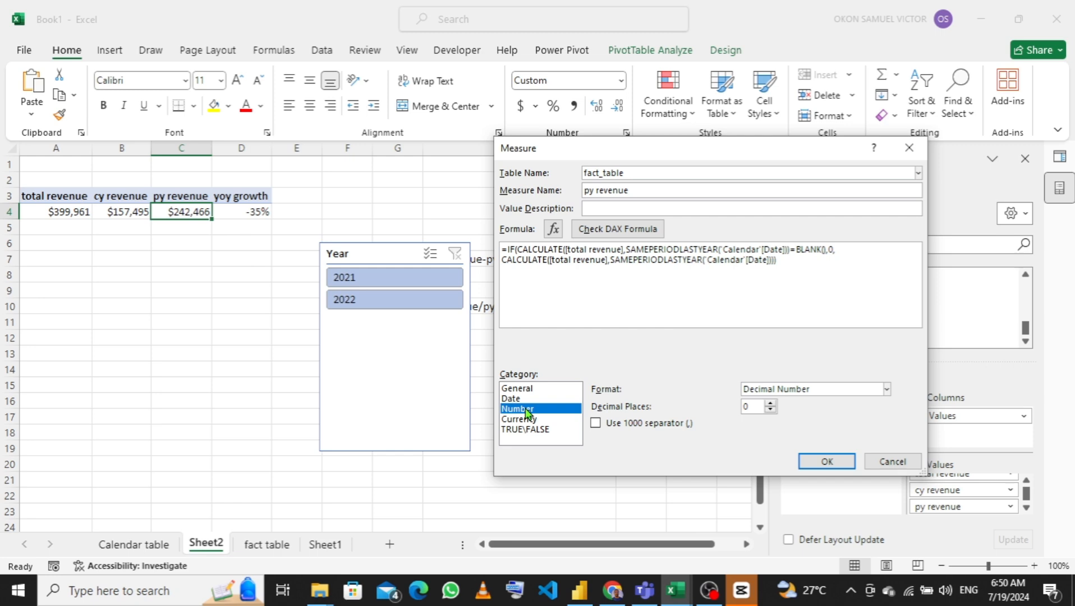
{"action": "left_click", "coordinate": [819, 391]}
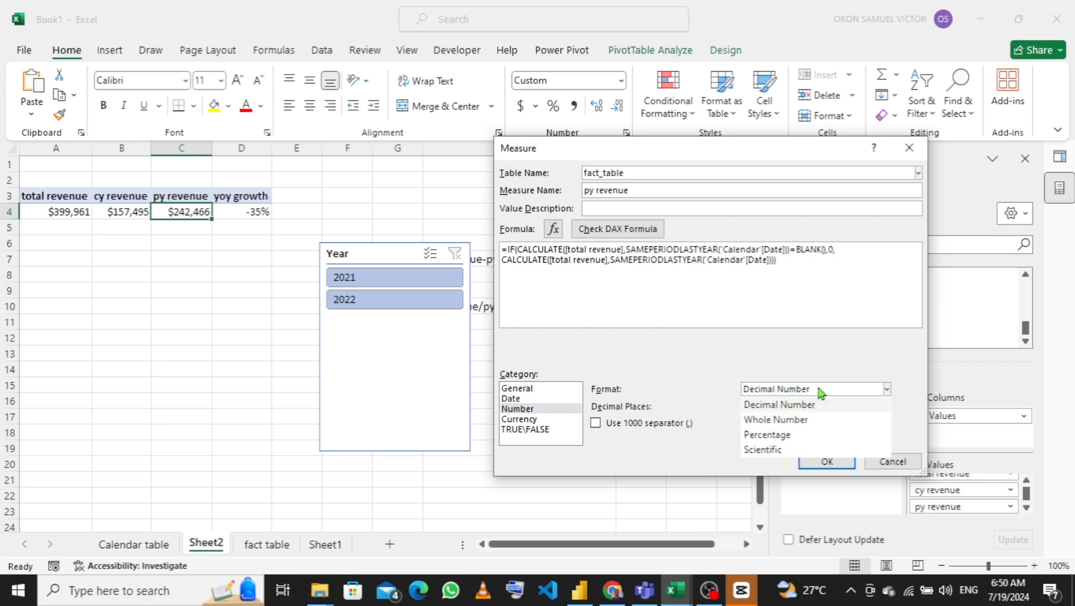
{"action": "left_click", "coordinate": [769, 435]}
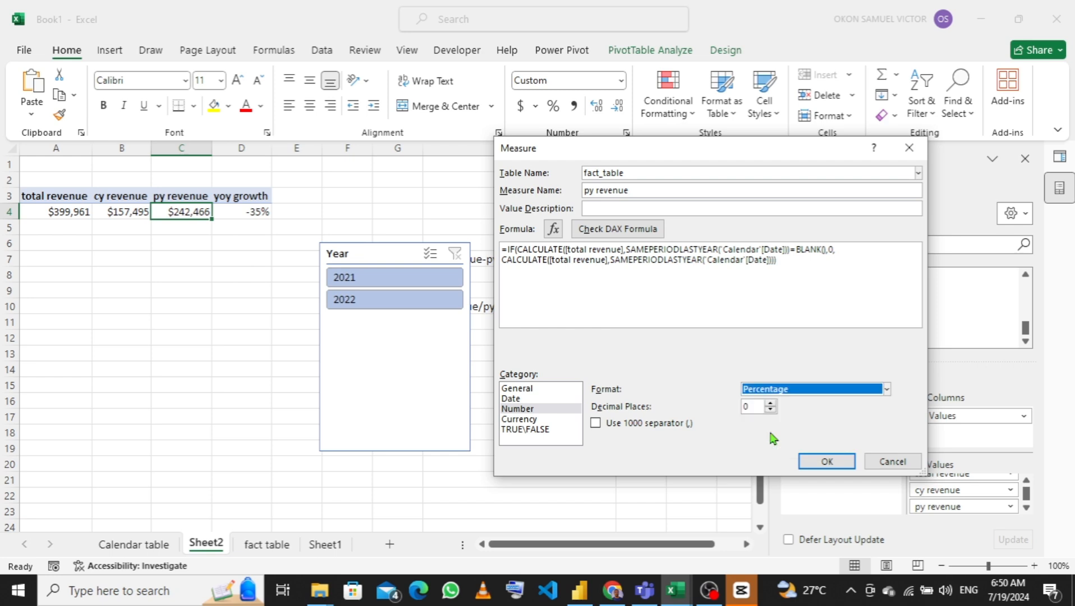
{"action": "left_click", "coordinate": [517, 410]}
{"action": "left_click", "coordinate": [521, 420]}
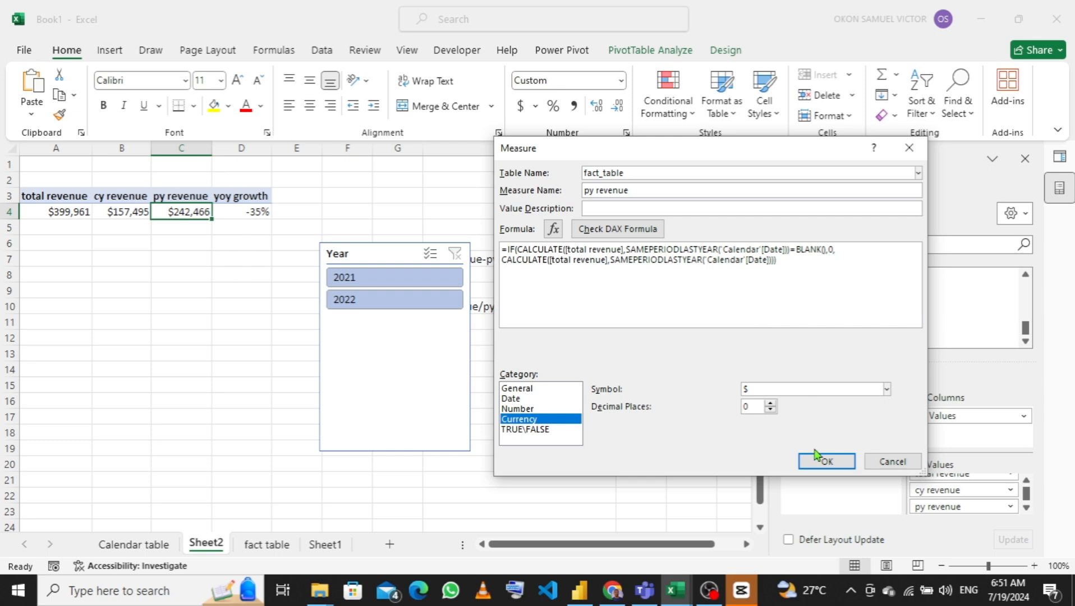
Save the py revenue measure, check it with the Year slicer filtered to 2021, and clear the filter.
{"action": "left_click", "coordinate": [803, 466]}
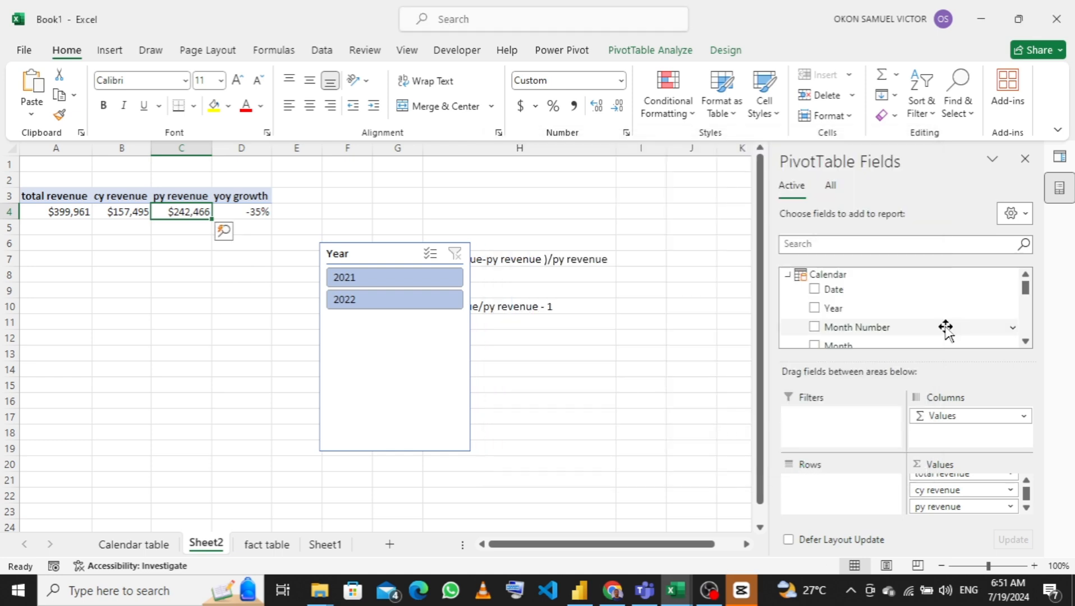
{"action": "left_click", "coordinate": [394, 277]}
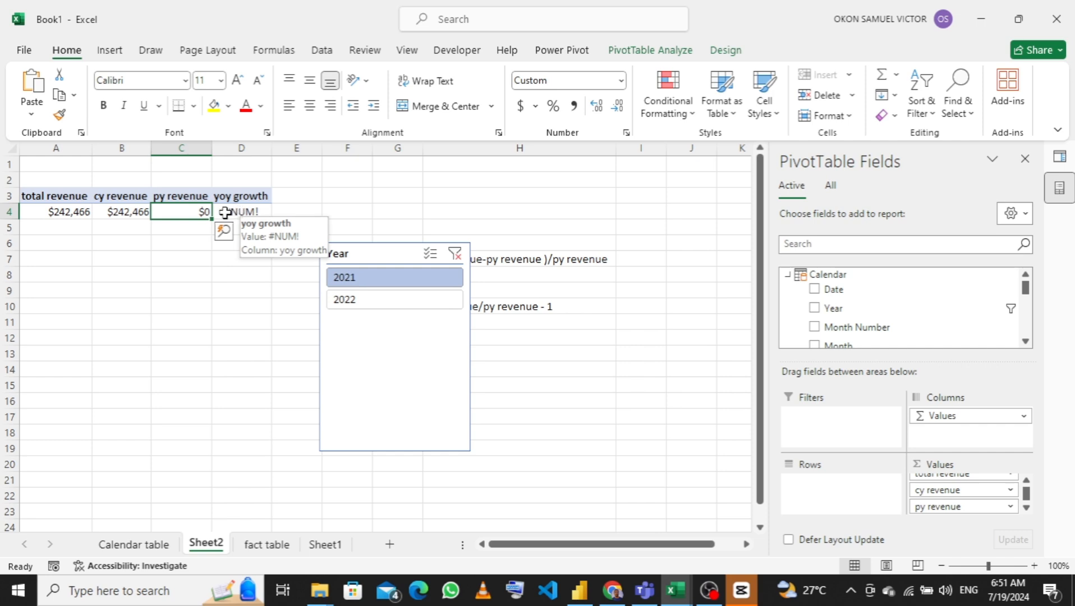
{"action": "left_click", "coordinate": [452, 255]}
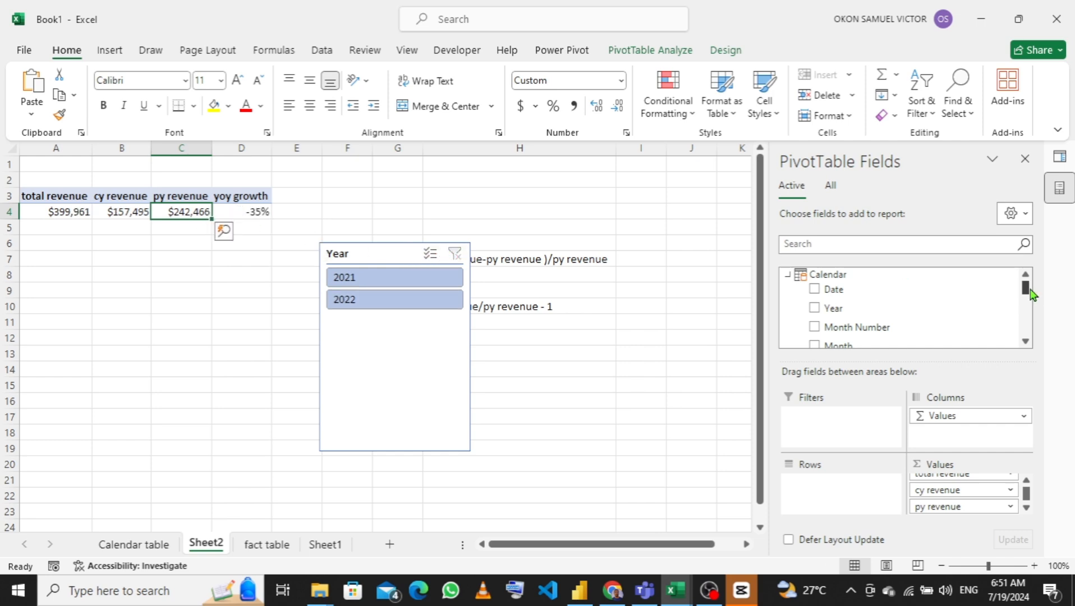
Open the yoy growth measure for editing and replace its subtraction-and-division formula with a DIVIDE function.
{"action": "left_click_drag", "start_coordinate": [1027, 290], "coordinate": [1027, 331]}
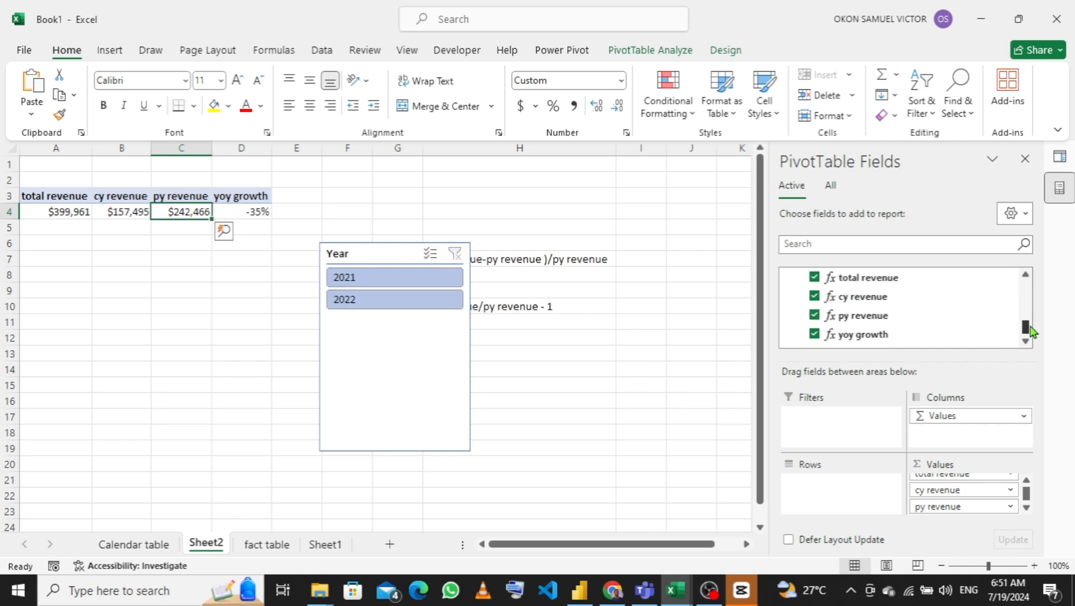
{"action": "right_click", "coordinate": [868, 334]}
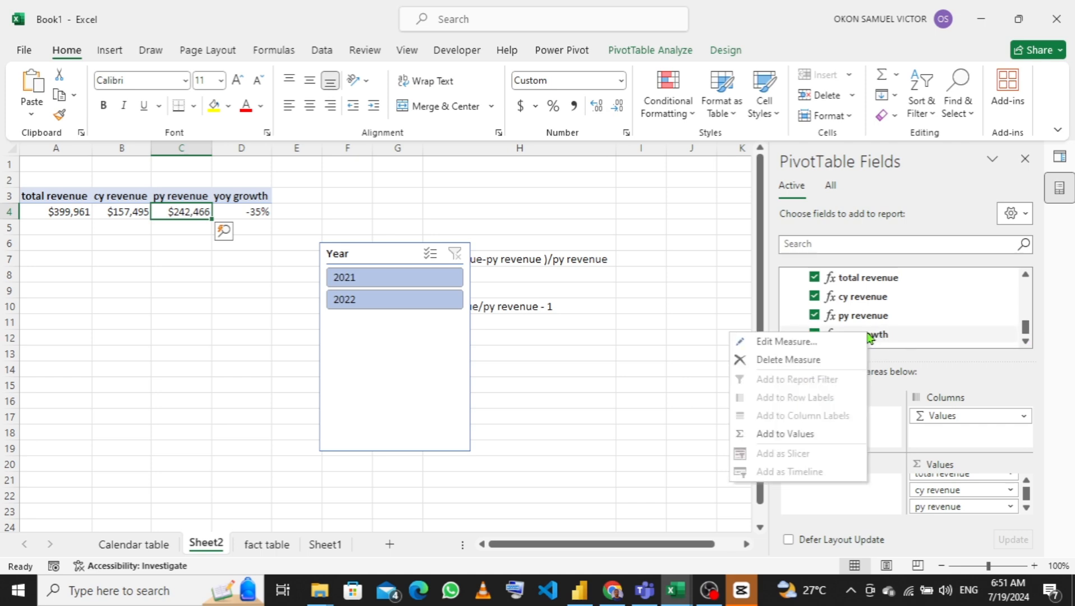
{"action": "left_click", "coordinate": [800, 344]}
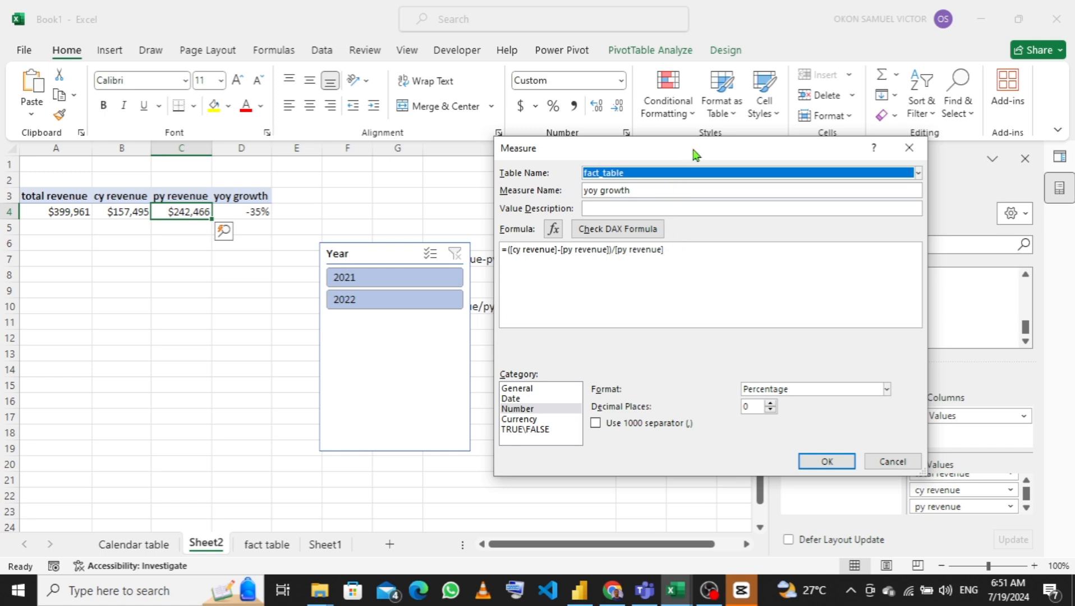
{"action": "left_click_drag", "start_coordinate": [694, 154], "coordinate": [800, 151]}
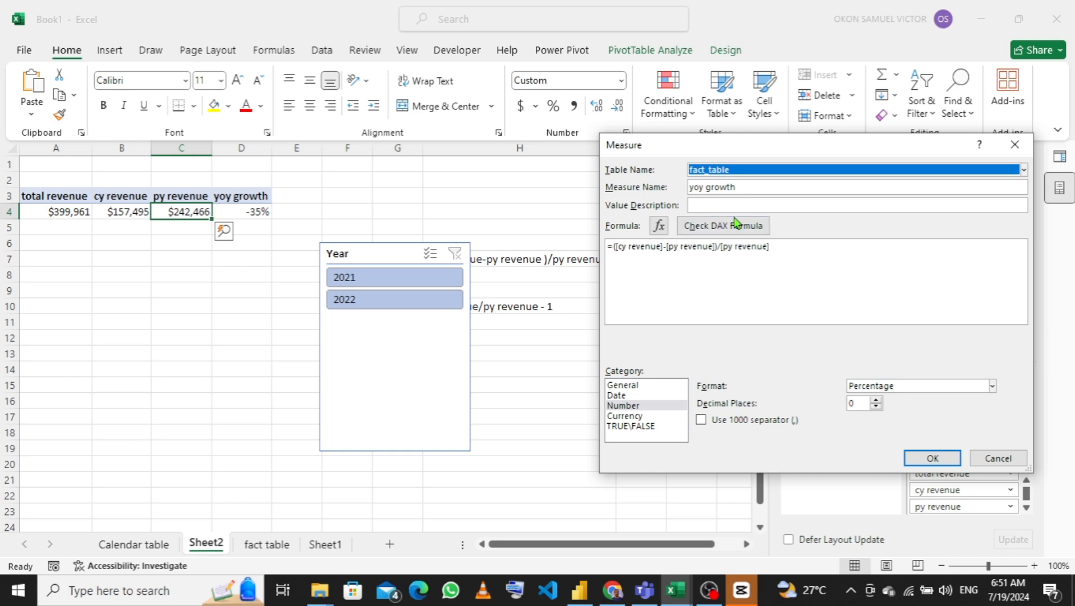
{"action": "left_click_drag", "start_coordinate": [779, 245], "coordinate": [615, 247]}
{"action": "key", "text": "BackSpace"}
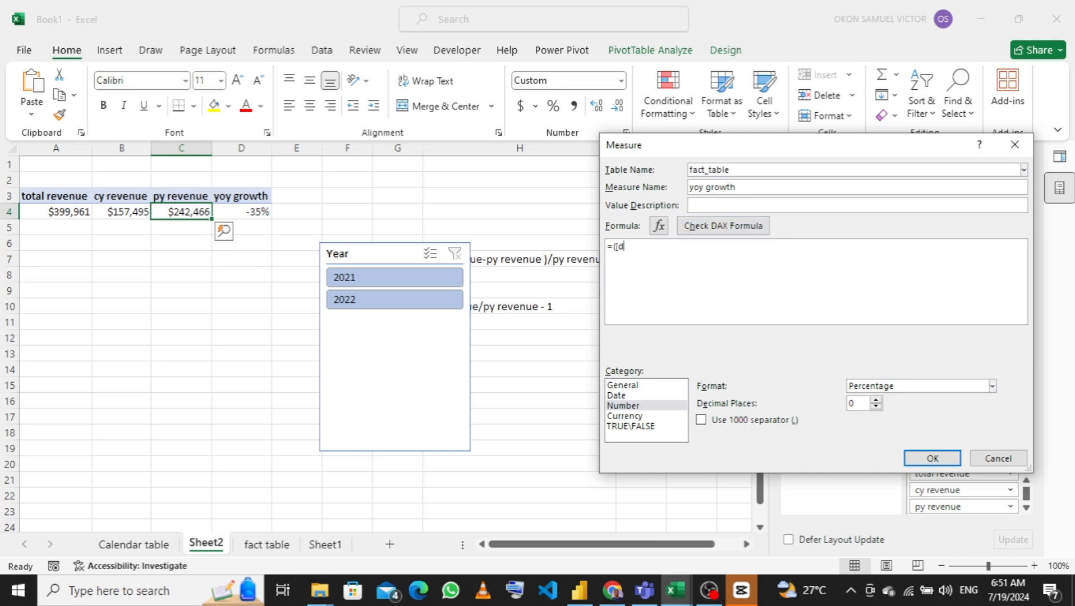
{"action": "type", "text": "["}
{"action": "key", "text": "BackSpace"}
{"action": "key", "text": "BackSpace"}
{"action": "type", "text": "div"}
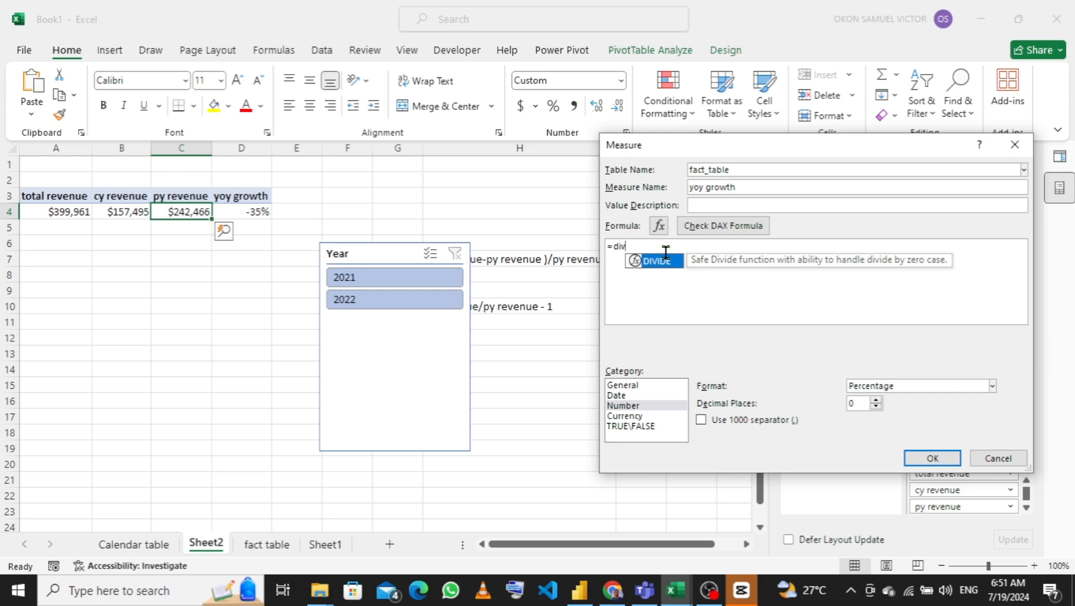
{"action": "key", "text": "Tab"}
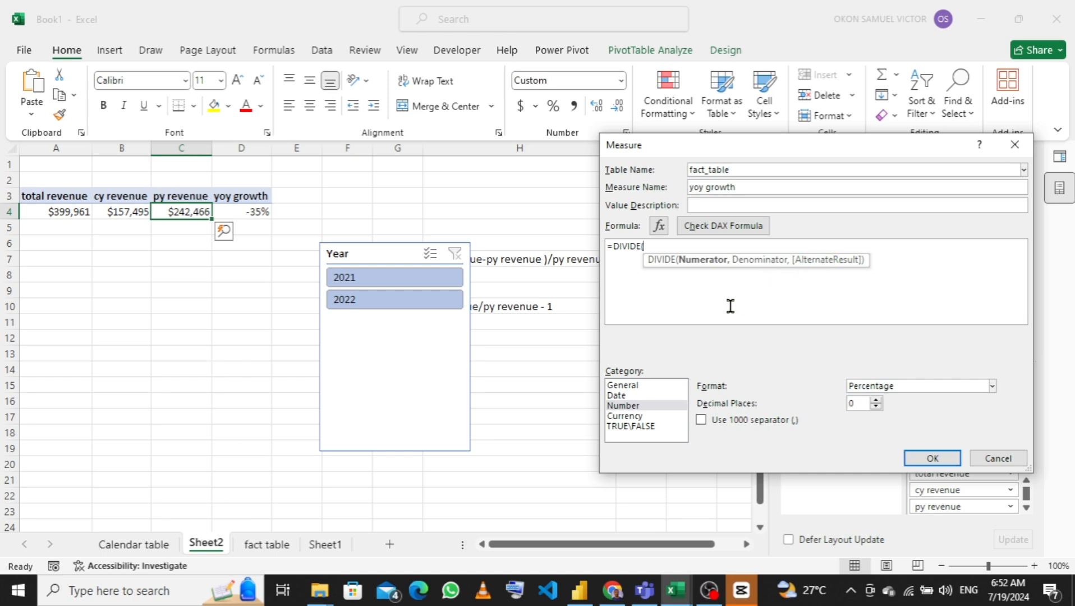
Give the DIVIDE function [cy revenue] as its numerator and [py revenue] as its denominator.
{"action": "type", "text": "cy"}
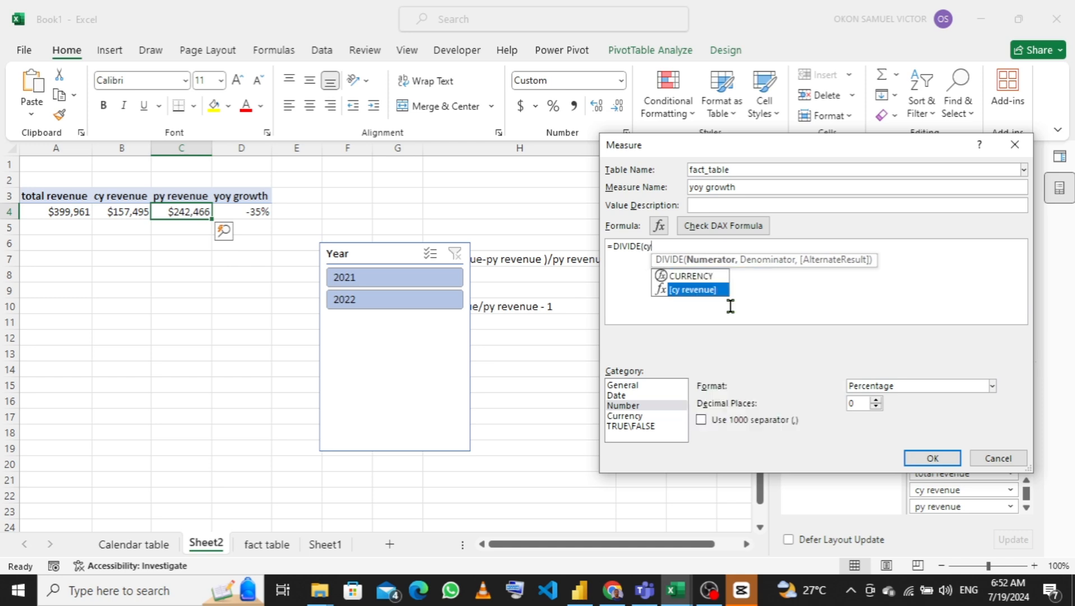
{"action": "key", "text": "Tab"}
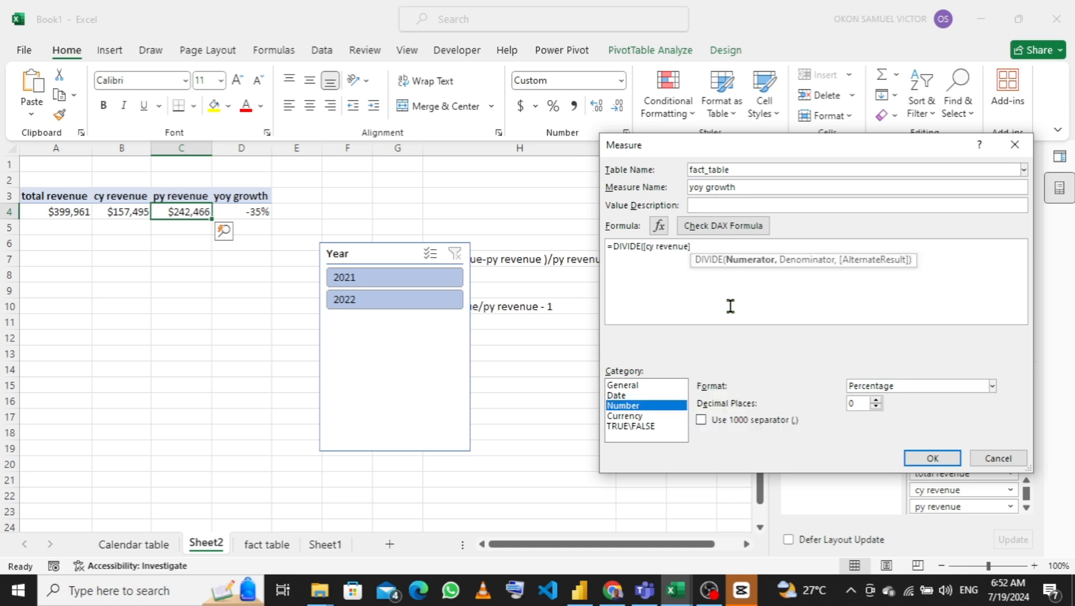
{"action": "left_click", "coordinate": [708, 248]}
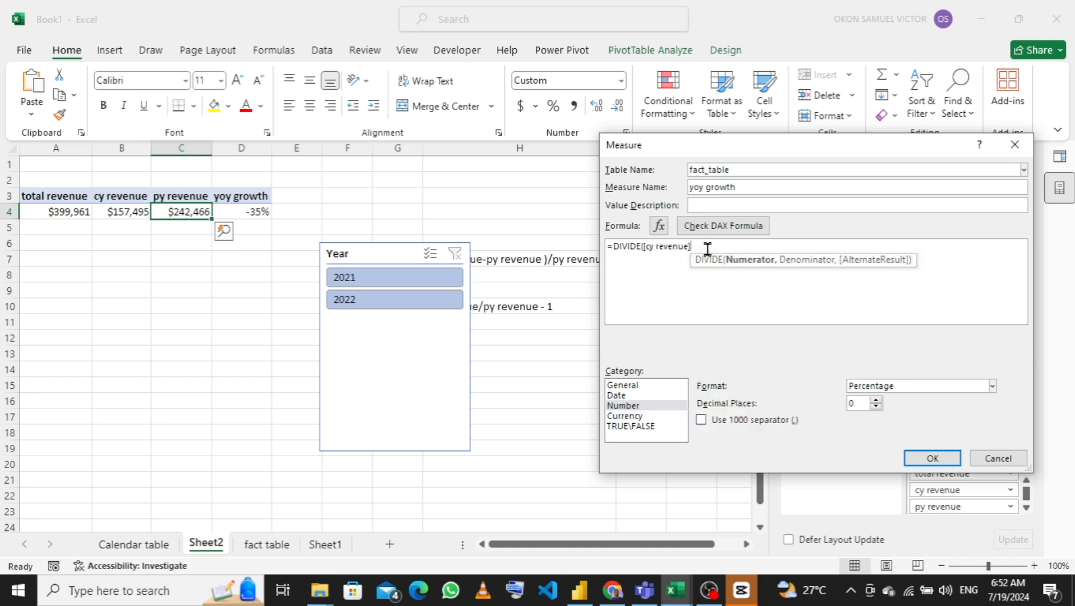
{"action": "type", "text": ",py"}
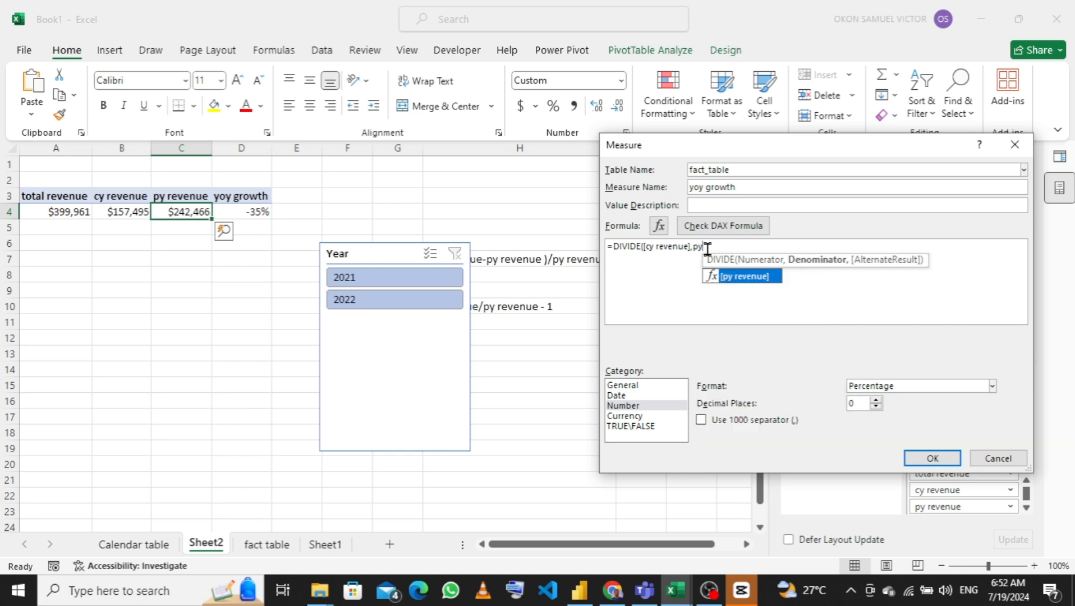
{"action": "key", "text": "Tab"}
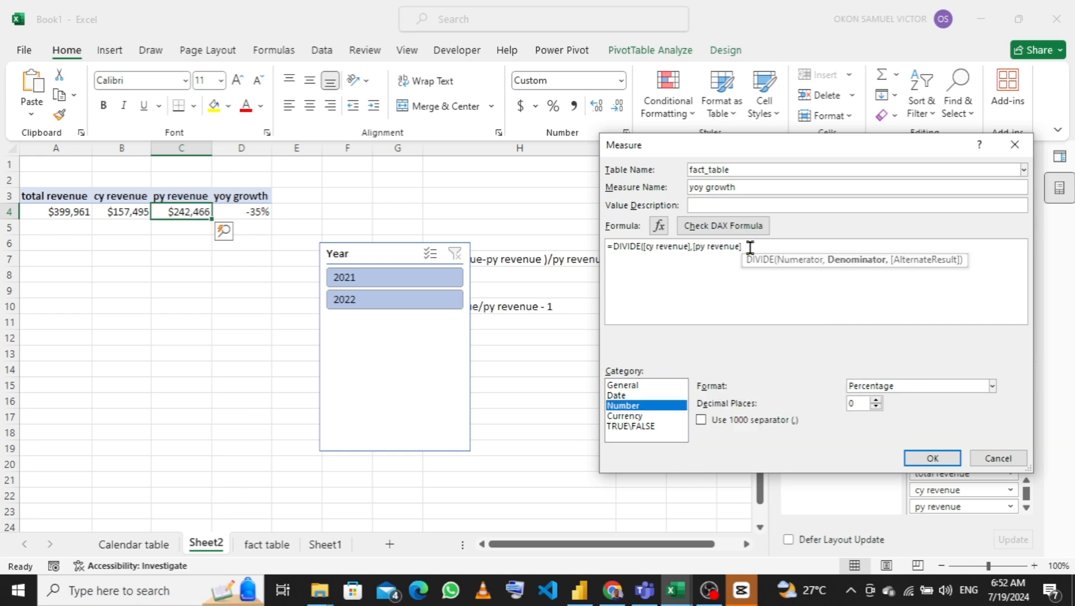
Set DIVIDE's alternate result to 1, close the function, subtract 1 from it, and save the yoy growth measure.
{"action": "left_click", "coordinate": [751, 247]}
{"action": "type", "text": ")"}
{"action": "type", "text": ","}
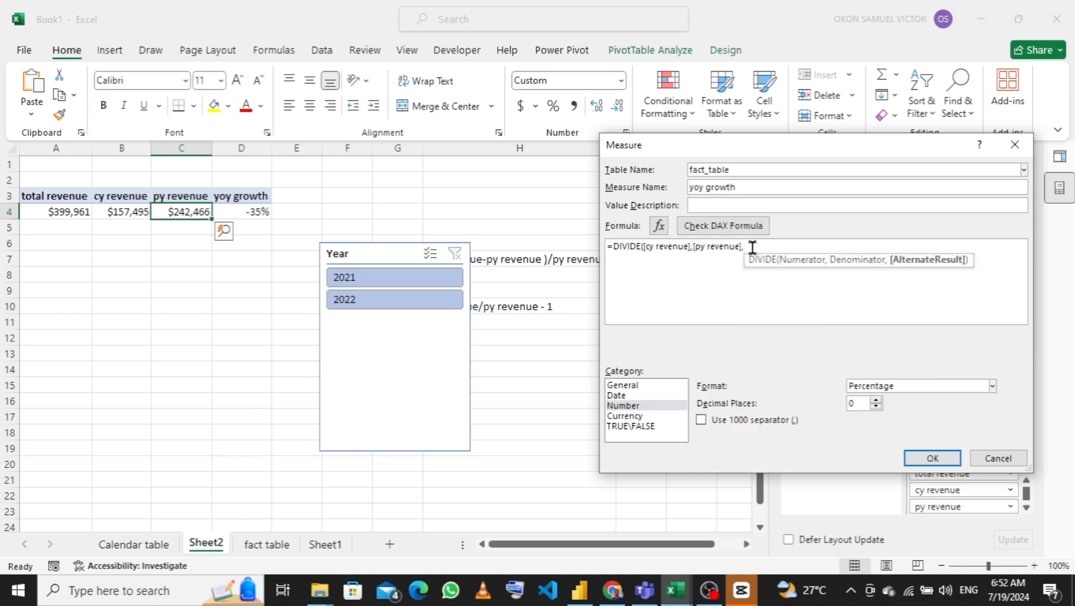
{"action": "type", "text": "1"}
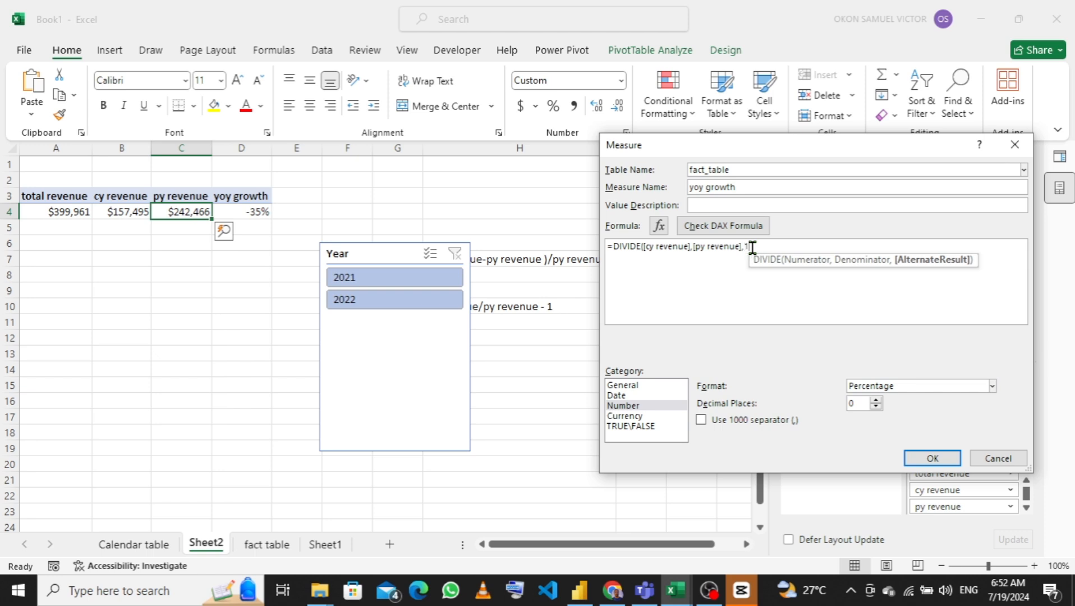
{"action": "type", "text": ")"}
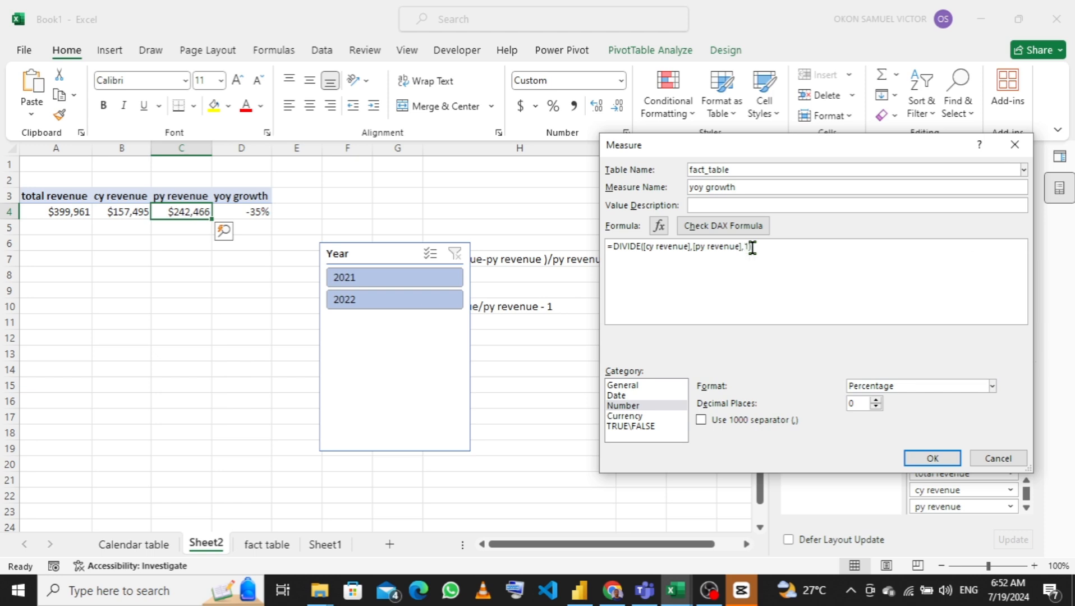
{"action": "type", "text": "-1"}
{"action": "left_click", "coordinate": [915, 463]}
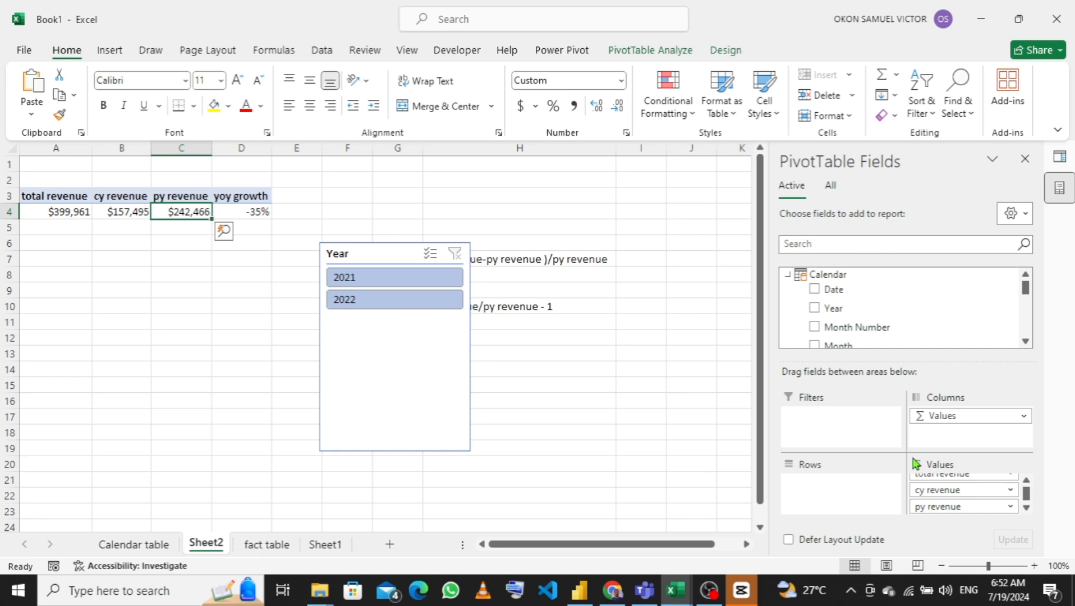
Switch the Year slicer between 2022 and 2021 to compare the py revenue and yoy growth measures.
{"action": "left_click", "coordinate": [381, 307]}
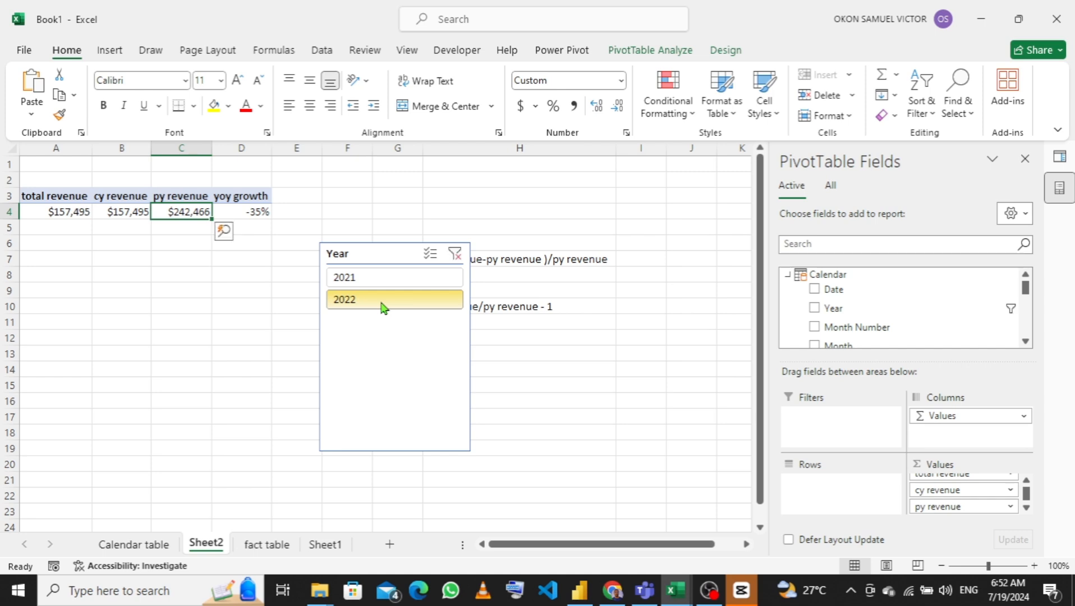
{"action": "left_click", "coordinate": [354, 277]}
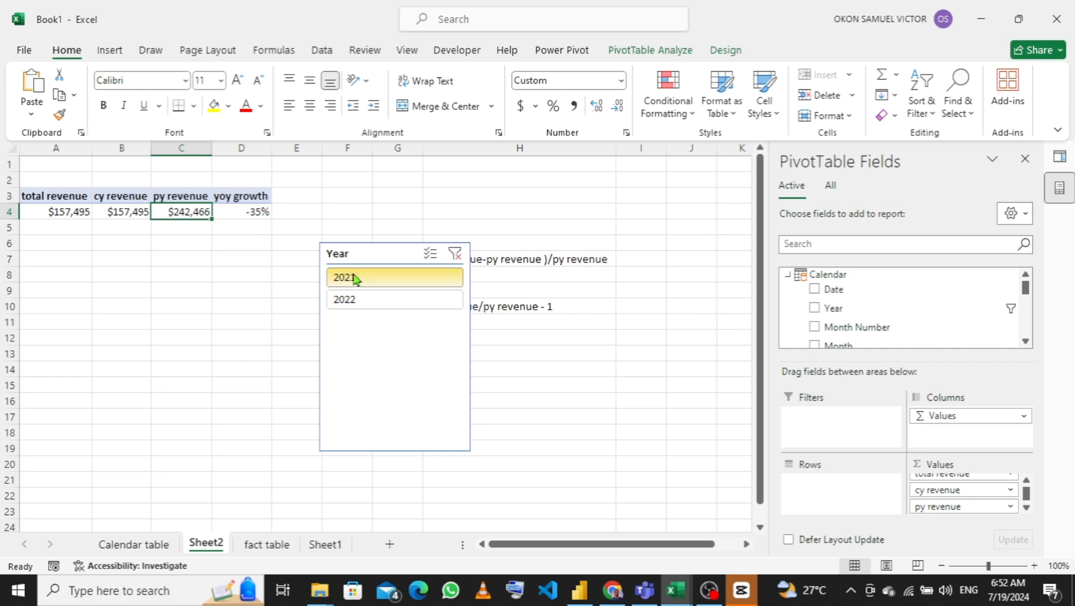
{"action": "left_click", "coordinate": [348, 303]}
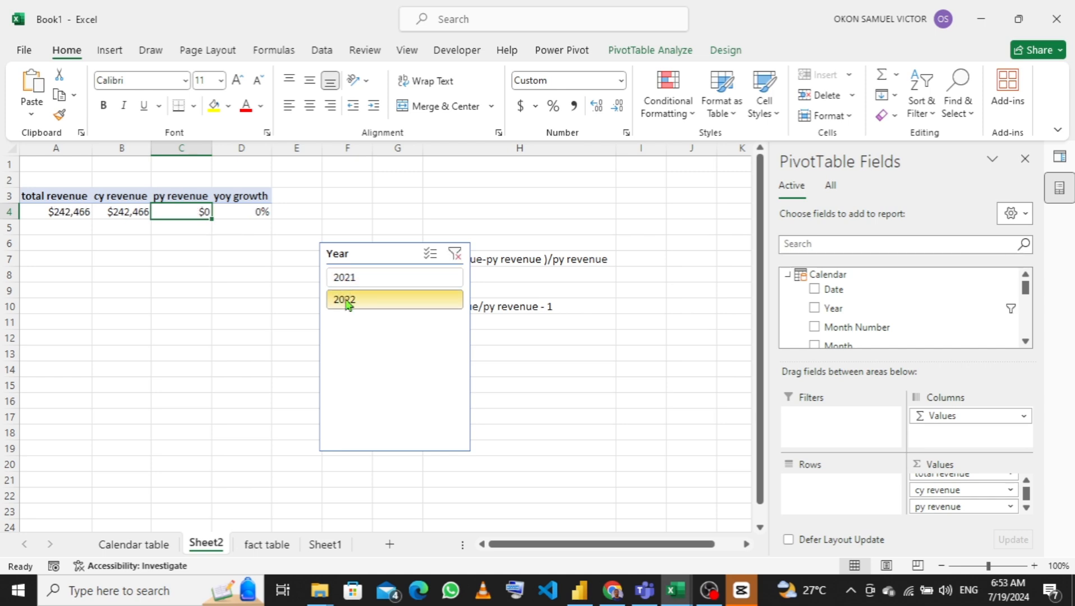
{"action": "left_click", "coordinate": [360, 283]}
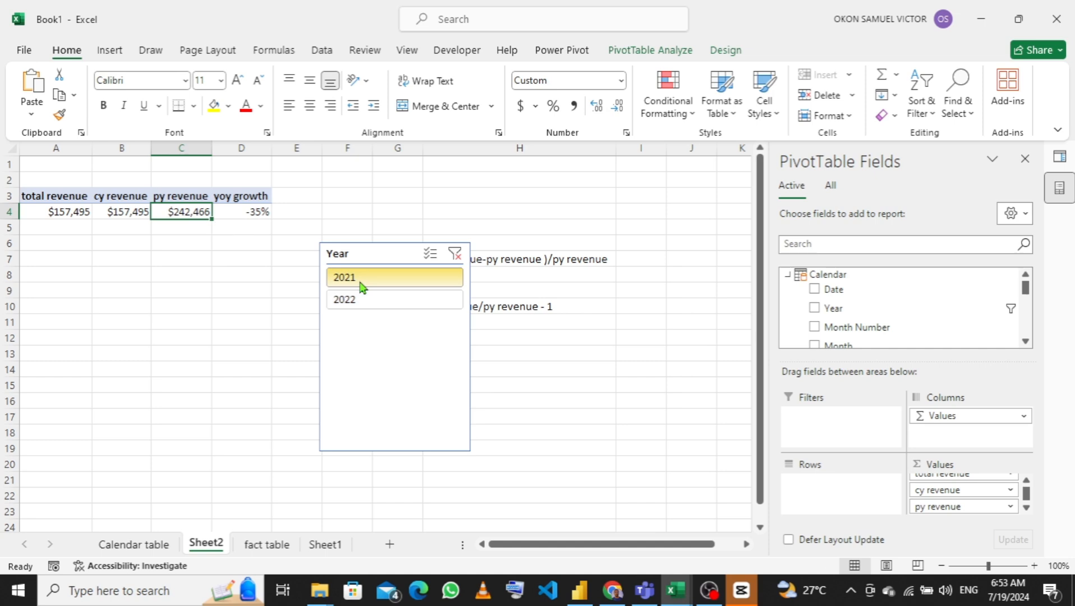
{"action": "left_click", "coordinate": [396, 306]}
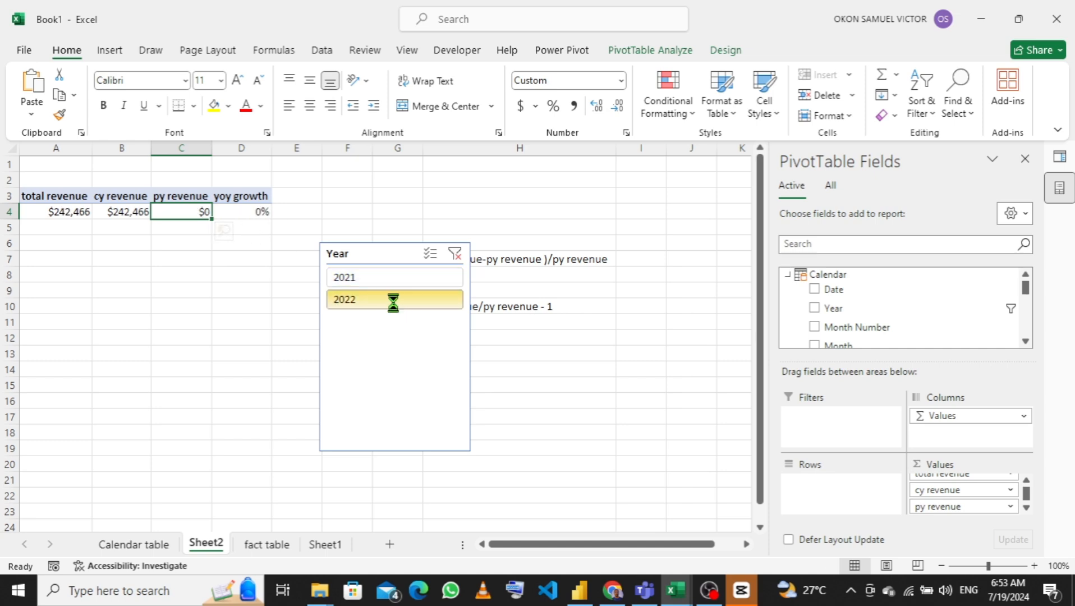
Clear the Year slicer's filter and move the slicer beneath the PivotTable, off the growth formula notes in column H.
{"action": "left_click", "coordinate": [456, 260]}
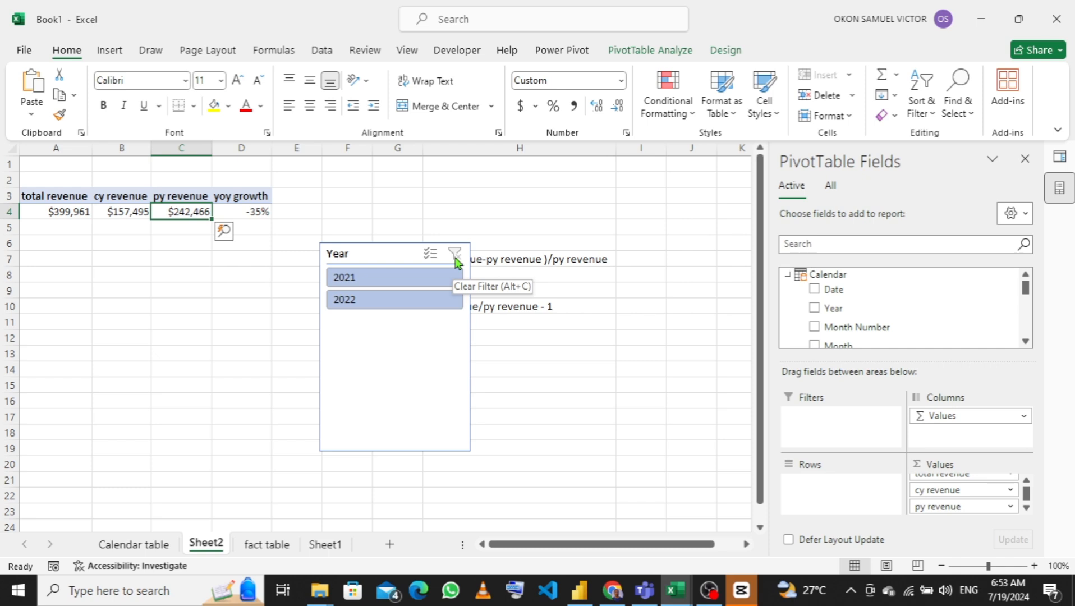
{"action": "left_click", "coordinate": [379, 253]}
{"action": "left_click_drag", "start_coordinate": [379, 253], "coordinate": [203, 289]}
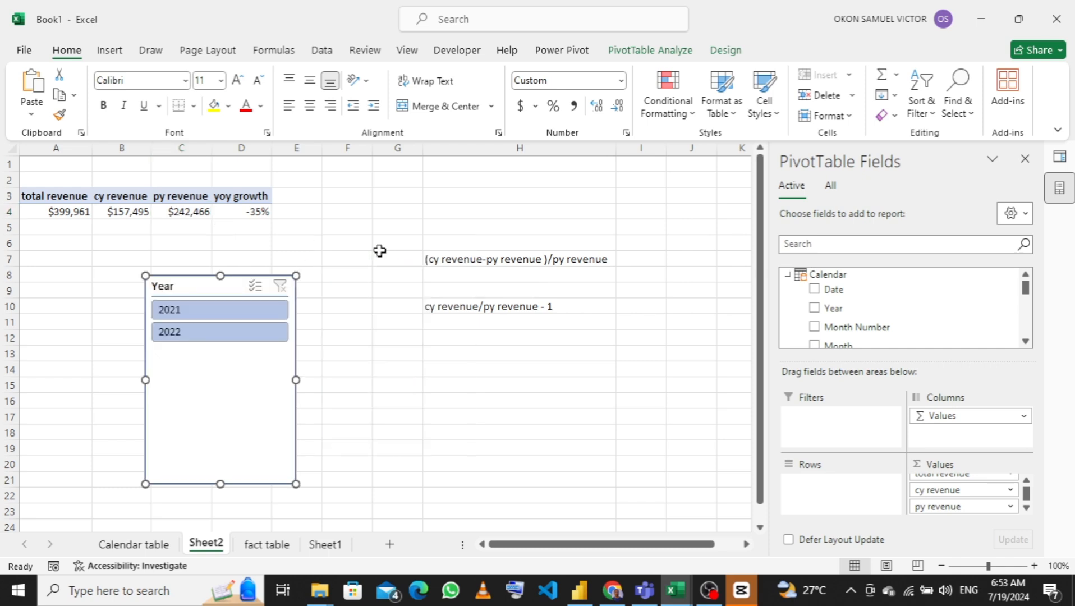